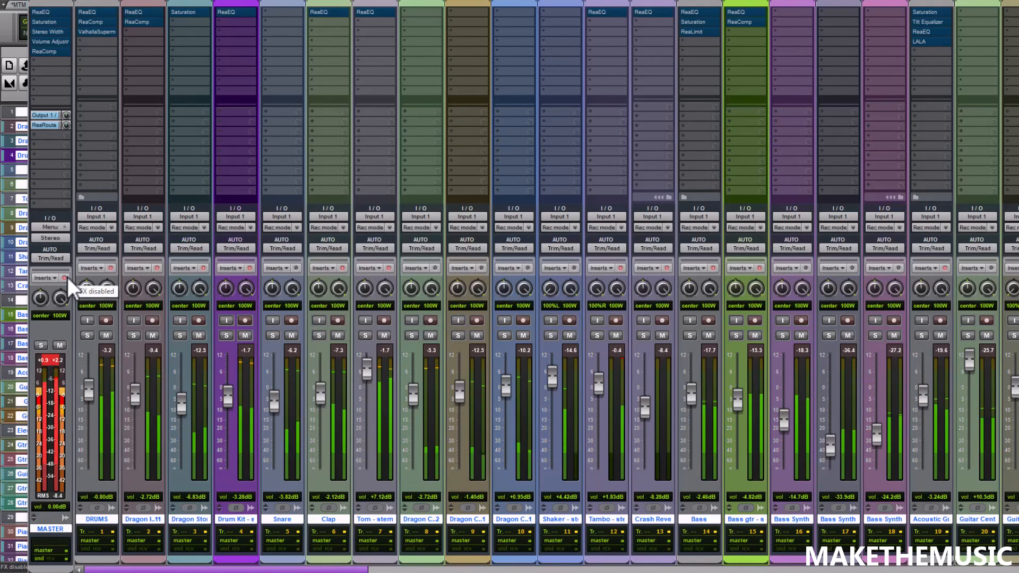
Re-enable the master track's effects during playback
{"action": "left_click", "coordinate": [68, 277]}
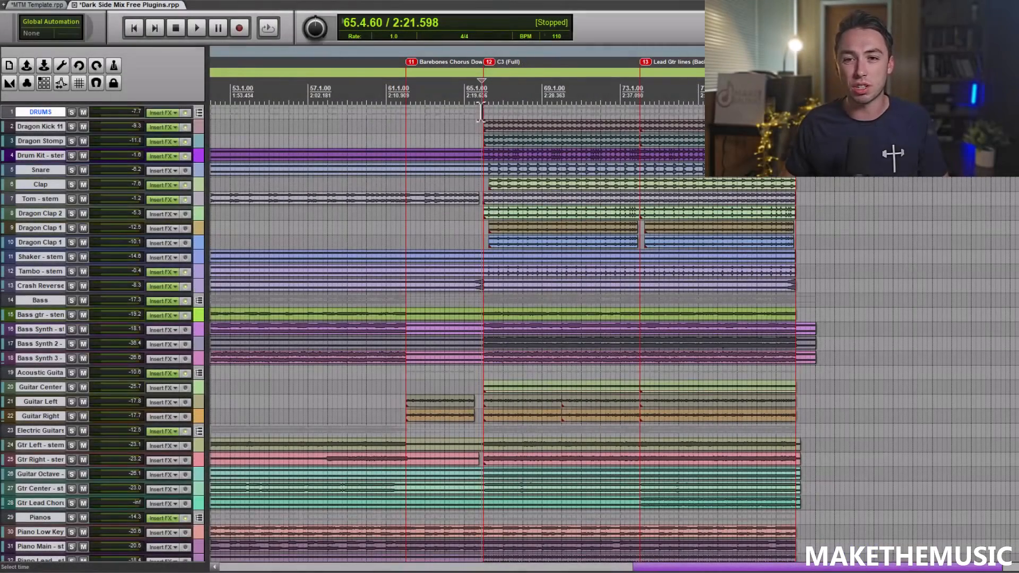
Survey the song arrangement, its track list and section markers, placing the edit cursor just before the C3 (Full) marker
{"action": "scroll", "coordinate": [482, 113], "scroll_direction": "up", "scroll_amount": 4}
{"action": "left_click", "coordinate": [480, 110]}
{"action": "scroll", "coordinate": [535, 118], "scroll_direction": "down", "scroll_amount": 5}
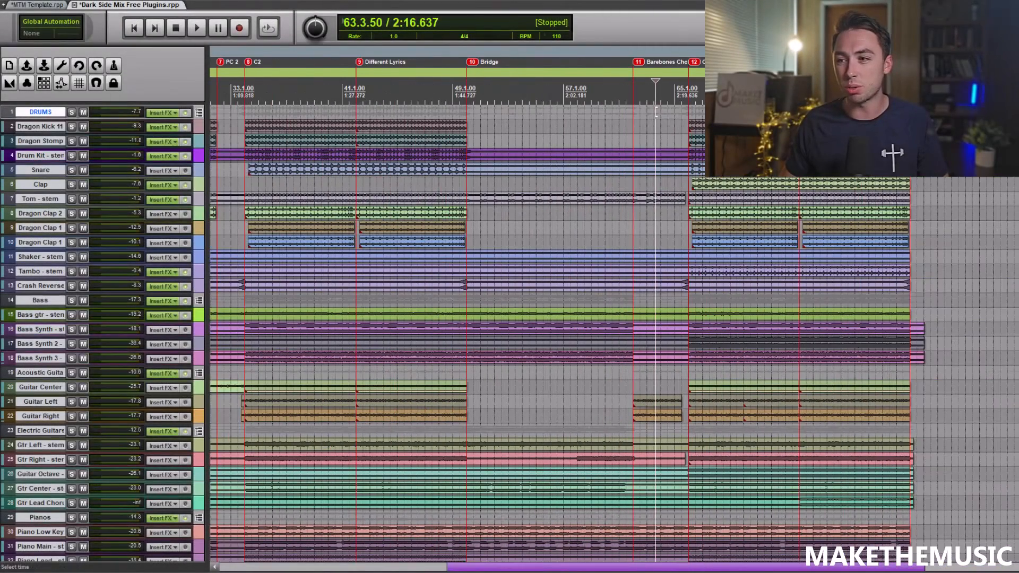
{"action": "scroll", "coordinate": [657, 378], "scroll_direction": "down", "scroll_amount": 8}
{"action": "scroll", "coordinate": [656, 378], "scroll_direction": "up", "scroll_amount": 6}
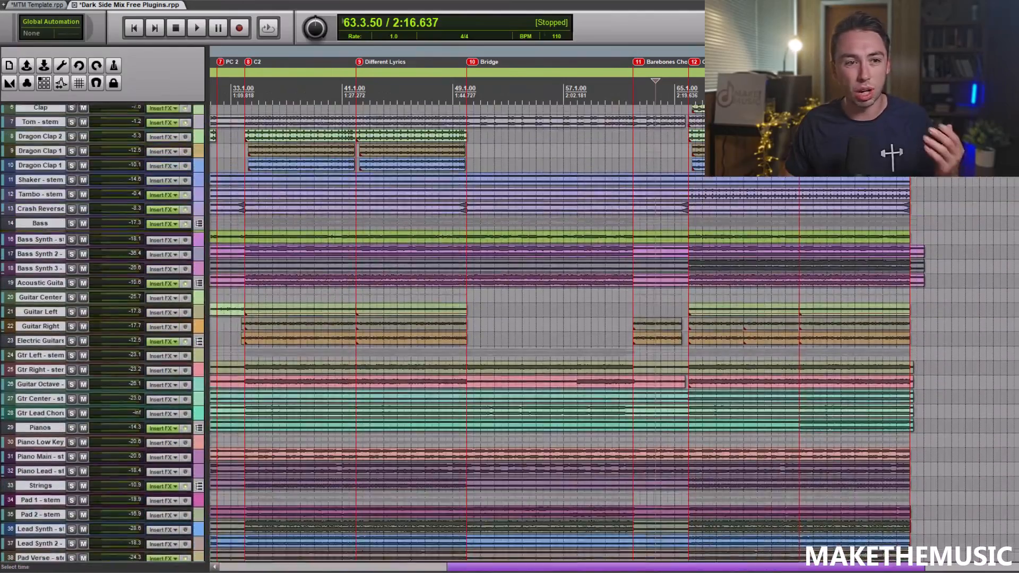
{"action": "scroll", "coordinate": [657, 379], "scroll_direction": "down", "scroll_amount": 7}
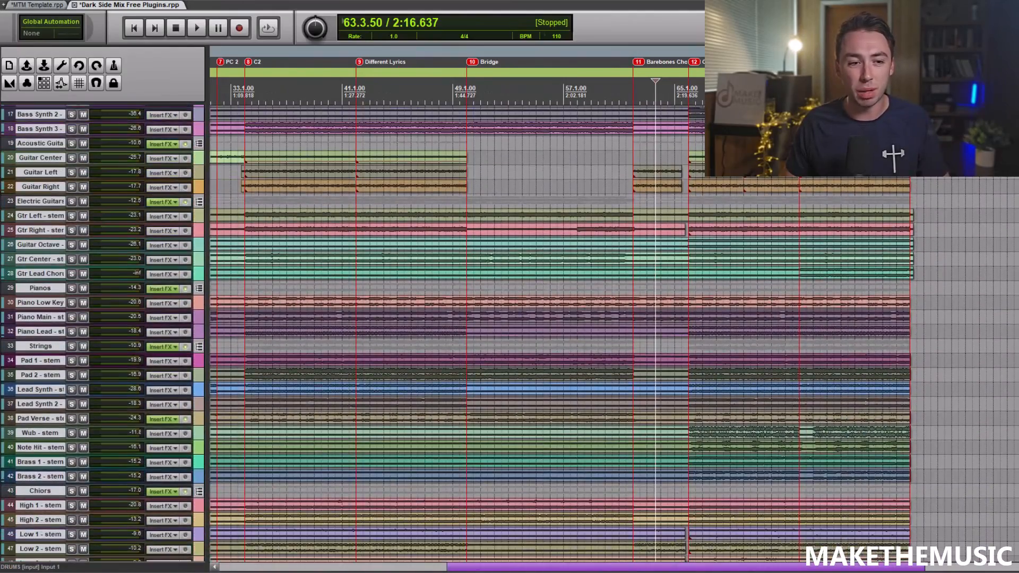
{"action": "scroll", "coordinate": [656, 378], "scroll_direction": "up", "scroll_amount": 9}
{"action": "scroll", "coordinate": [657, 378], "scroll_direction": "up", "scroll_amount": 3}
{"action": "scroll", "coordinate": [656, 379], "scroll_direction": "down", "scroll_amount": 4}
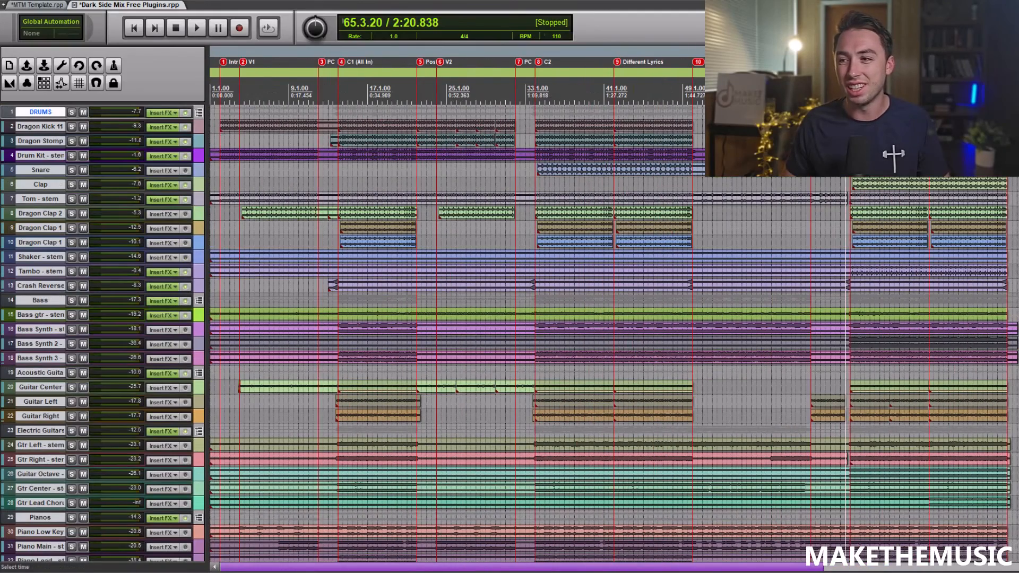
{"action": "scroll", "coordinate": [609, 95], "scroll_direction": "up", "scroll_amount": 5}
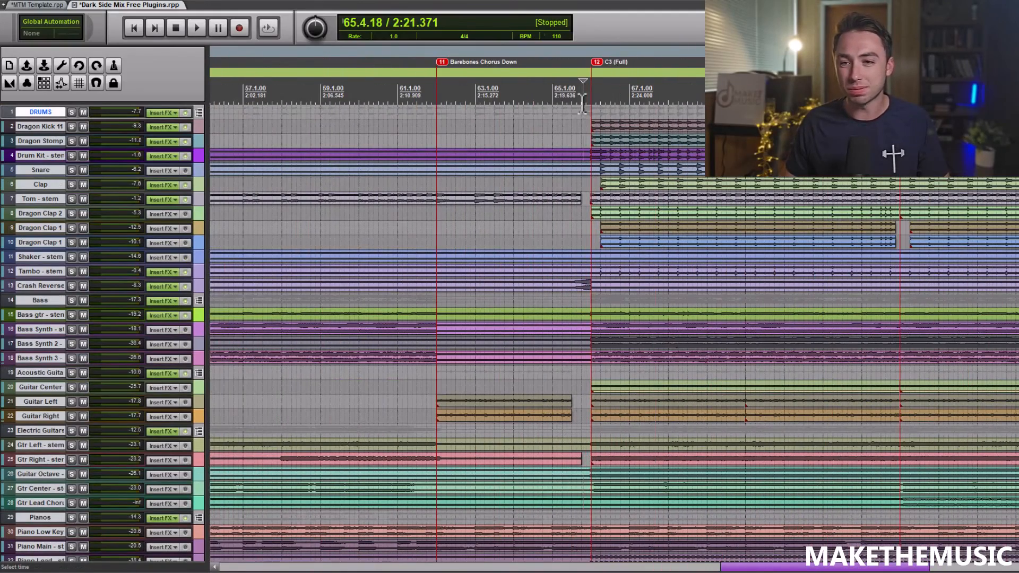
{"action": "scroll", "coordinate": [583, 103], "scroll_direction": "down", "scroll_amount": 1}
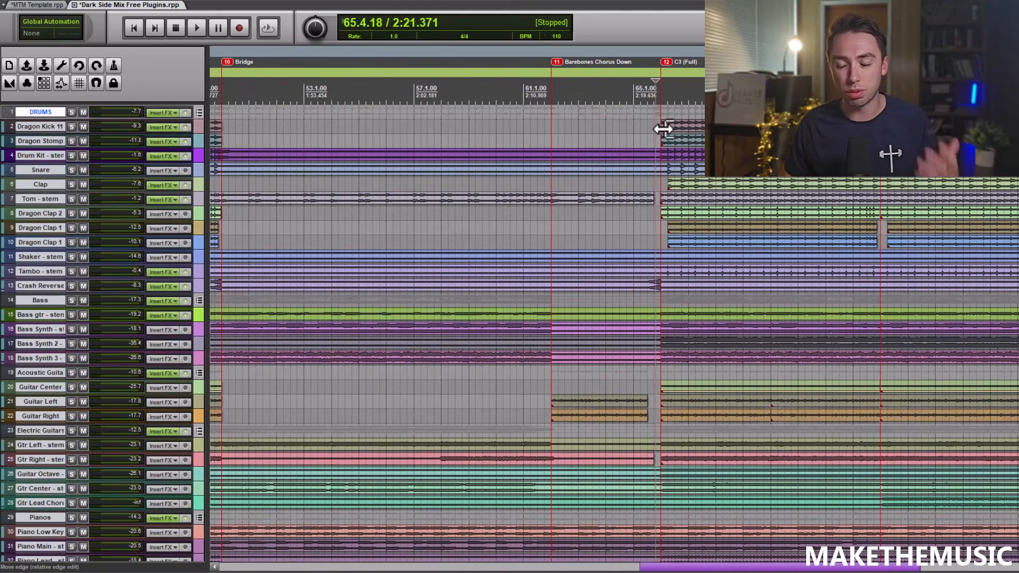
{"action": "scroll", "coordinate": [661, 140], "scroll_direction": "down", "scroll_amount": 4}
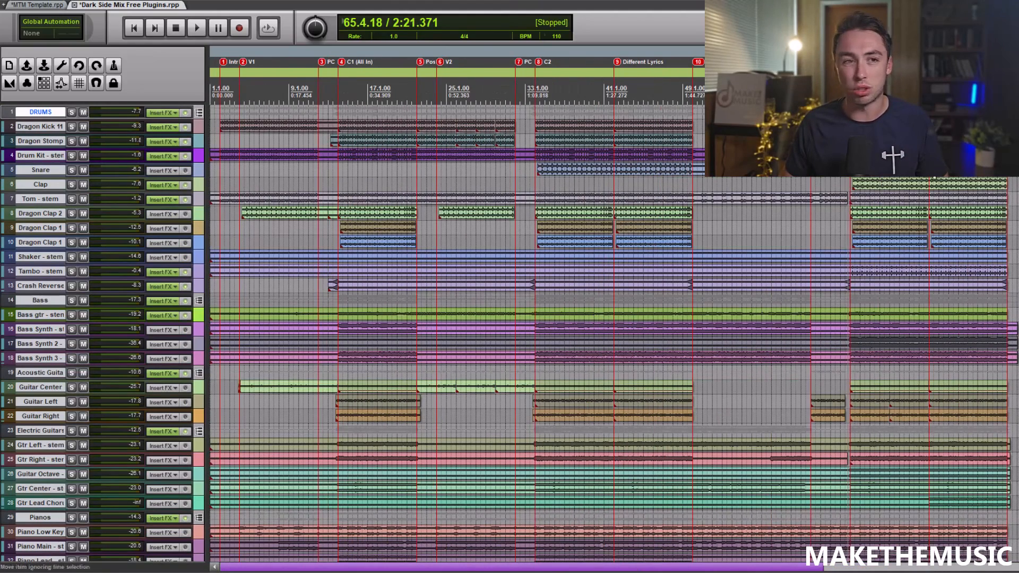
Show the mixer, select the master track and examine the curve of its ReaEQ
{"action": "left_click", "coordinate": [49, 0]}
{"action": "left_click", "coordinate": [66, 37]}
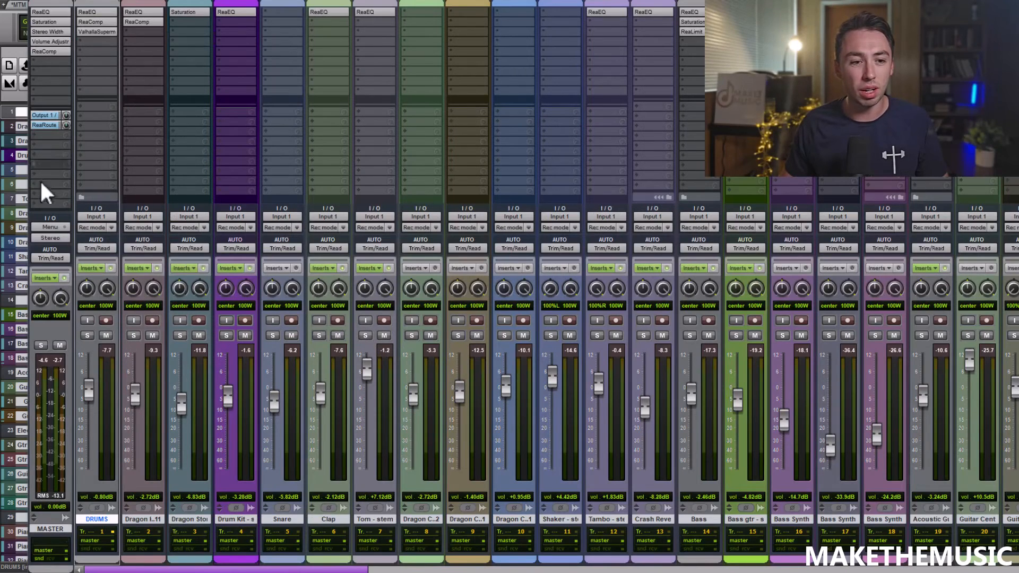
{"action": "left_click", "coordinate": [72, 328]}
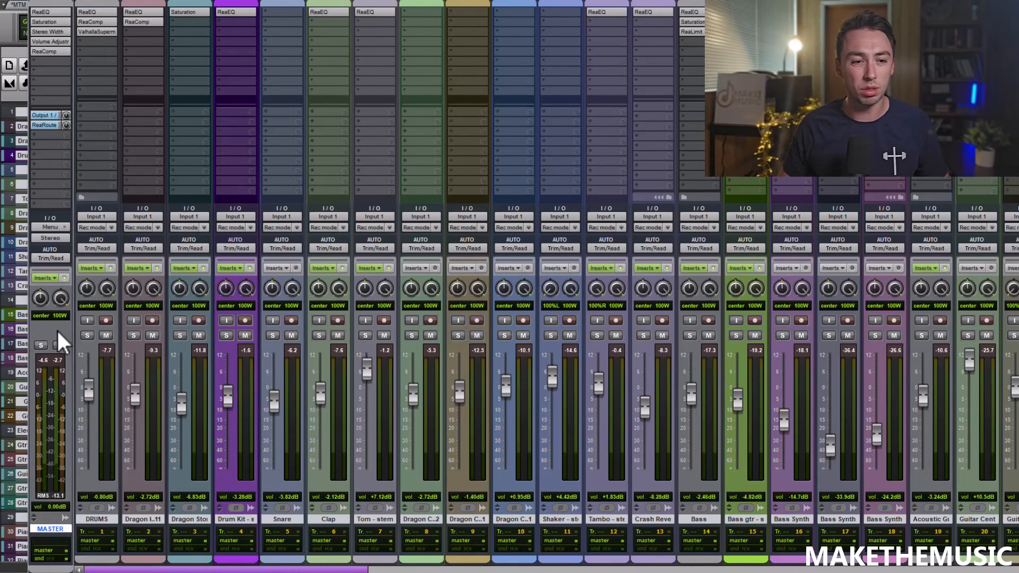
{"action": "left_click", "coordinate": [42, 345]}
{"action": "left_click", "coordinate": [42, 345]}
{"action": "left_click", "coordinate": [57, 12]}
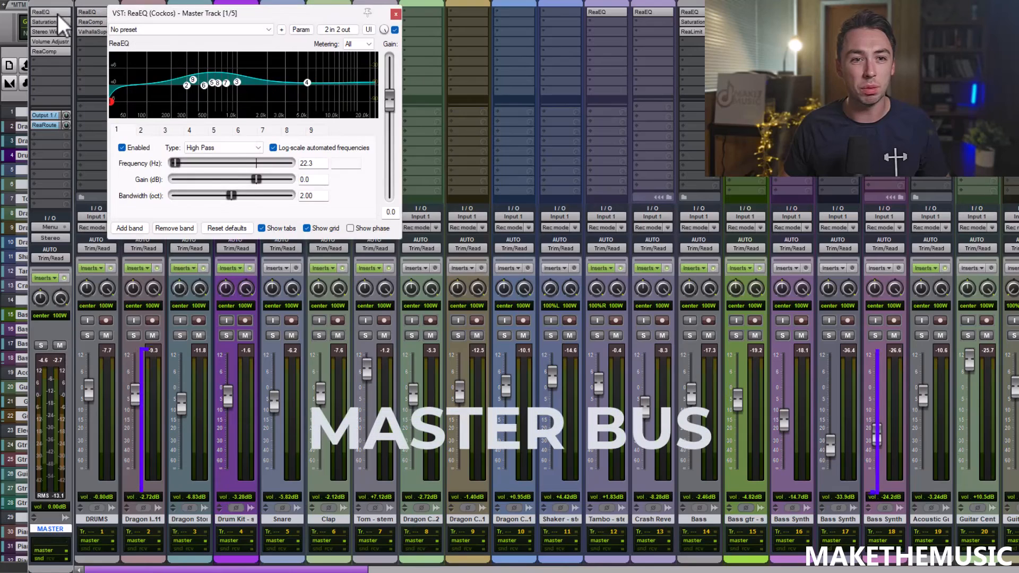
{"action": "left_click_drag", "start_coordinate": [239, 15], "coordinate": [279, 24]}
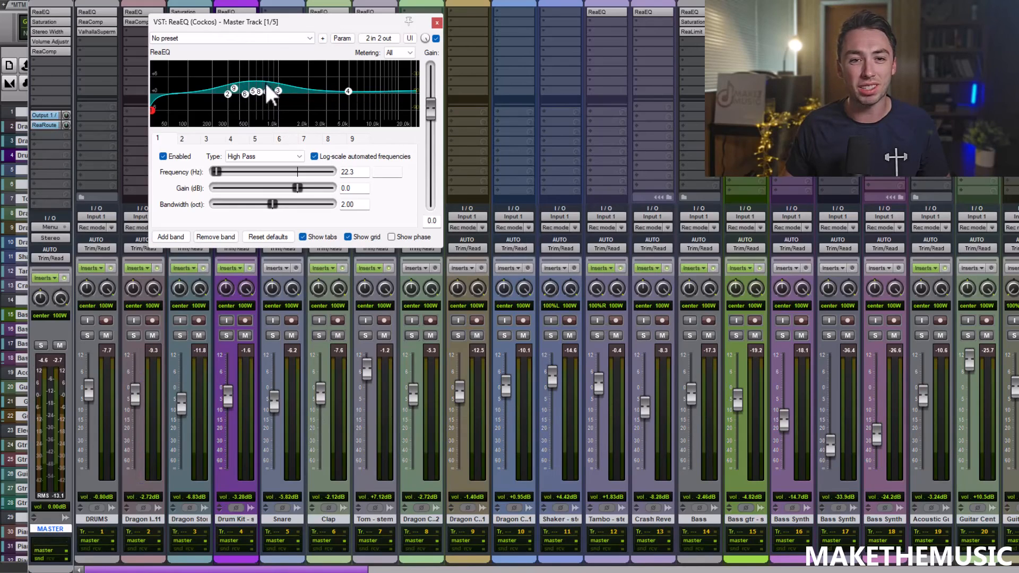
{"action": "left_click", "coordinate": [433, 20]}
Review the settings of the Saturation and Stereo Width effects on the master track
{"action": "left_click", "coordinate": [69, 21]}
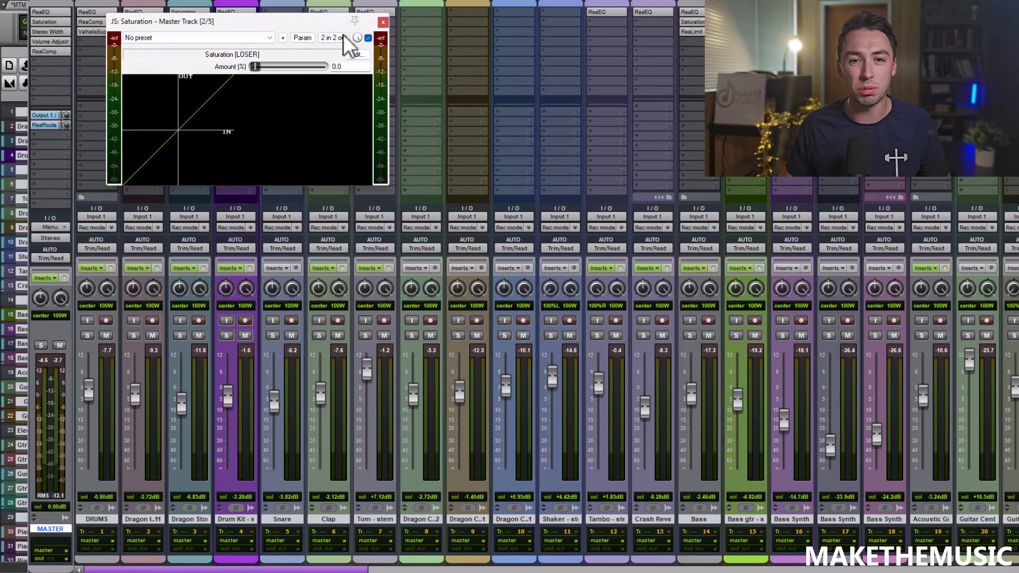
{"action": "left_click", "coordinate": [383, 23]}
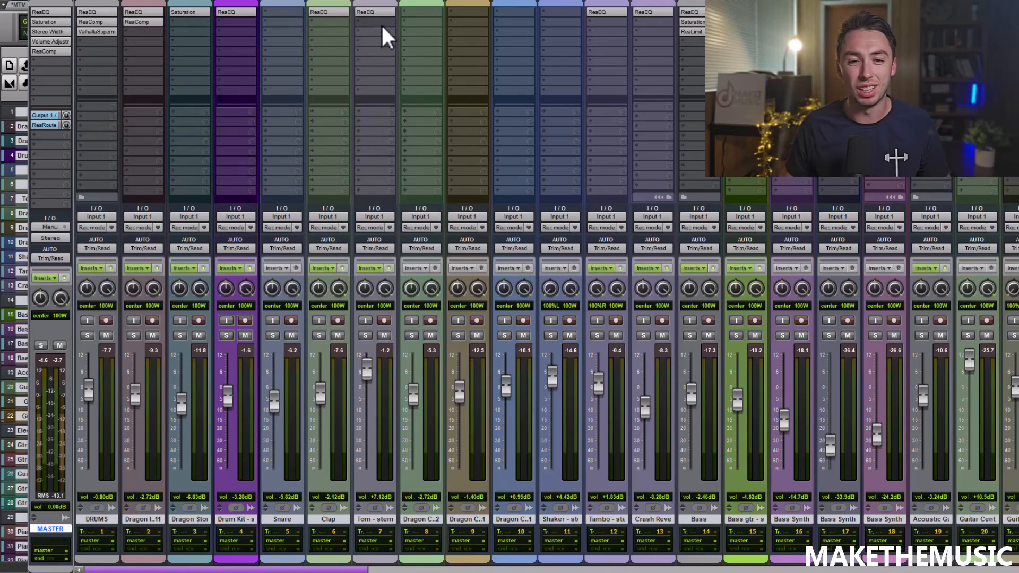
{"action": "left_click", "coordinate": [62, 31]}
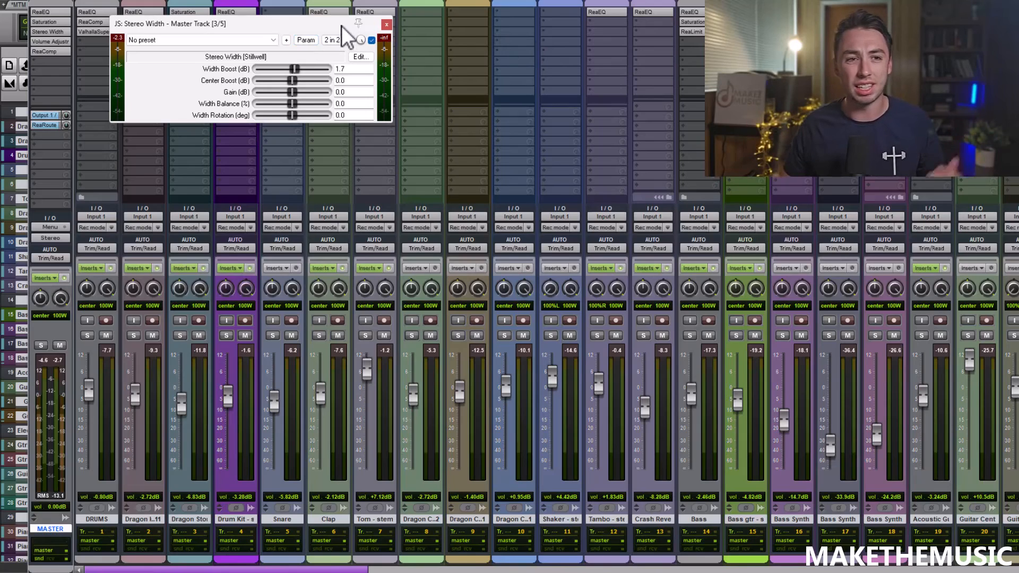
{"action": "left_click", "coordinate": [386, 24]}
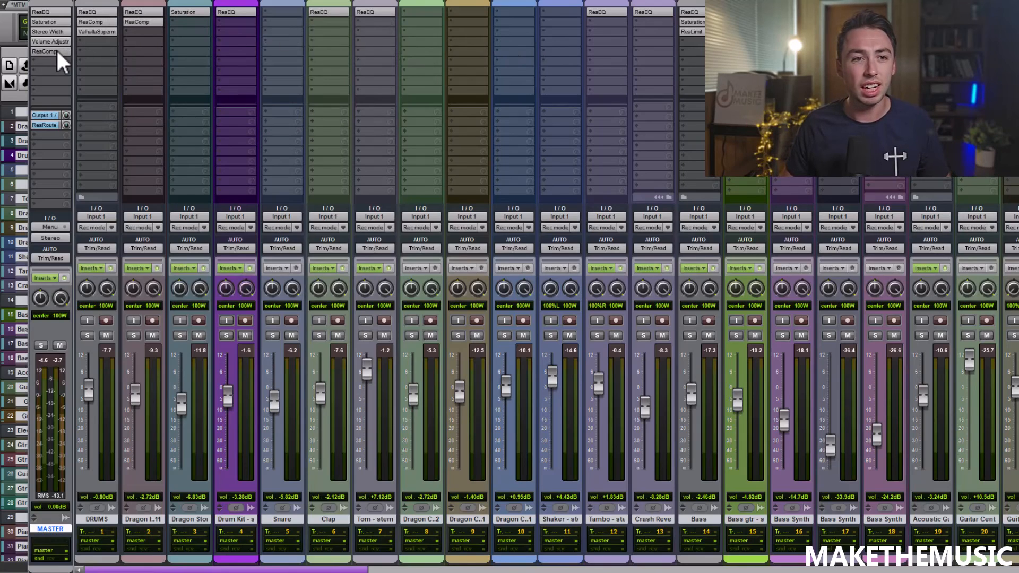
Open the master track's ReaComp and, with the mixer hidden, place the edit cursor just before the C3 (Full) marker
{"action": "left_click", "coordinate": [56, 51]}
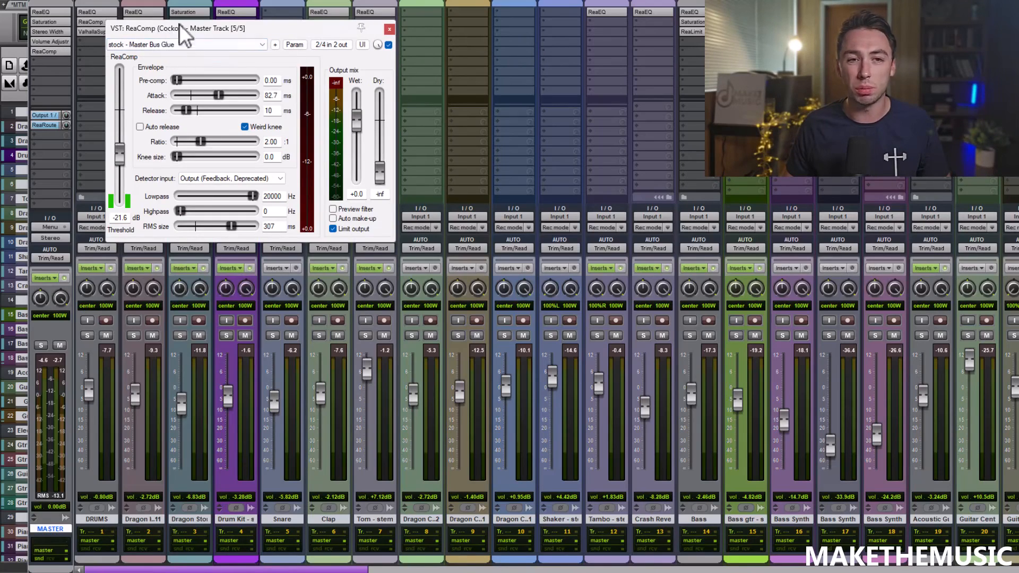
{"action": "key", "text": "ctrl+m"}
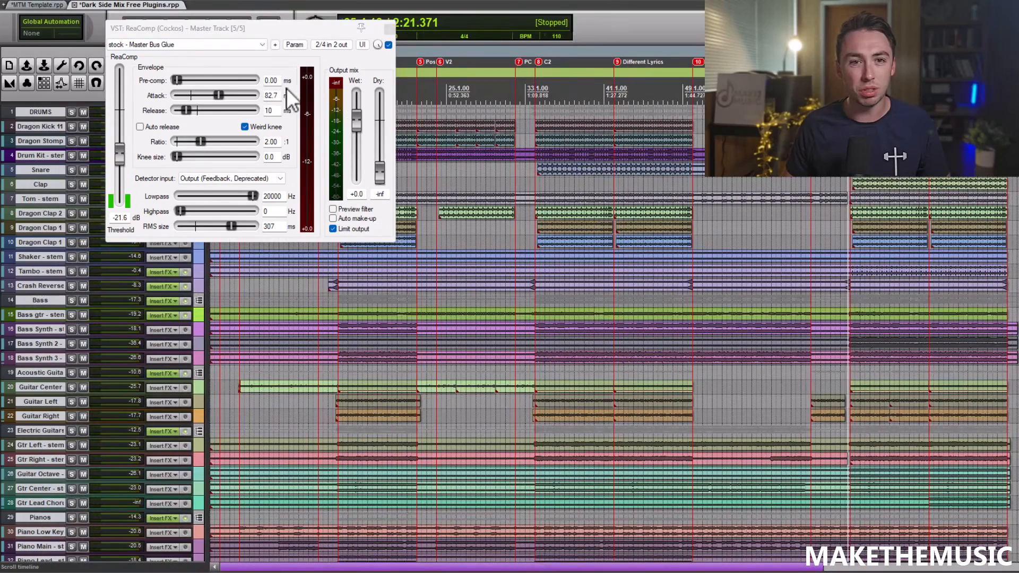
{"action": "scroll", "coordinate": [615, 372], "scroll_direction": "up", "scroll_amount": 3}
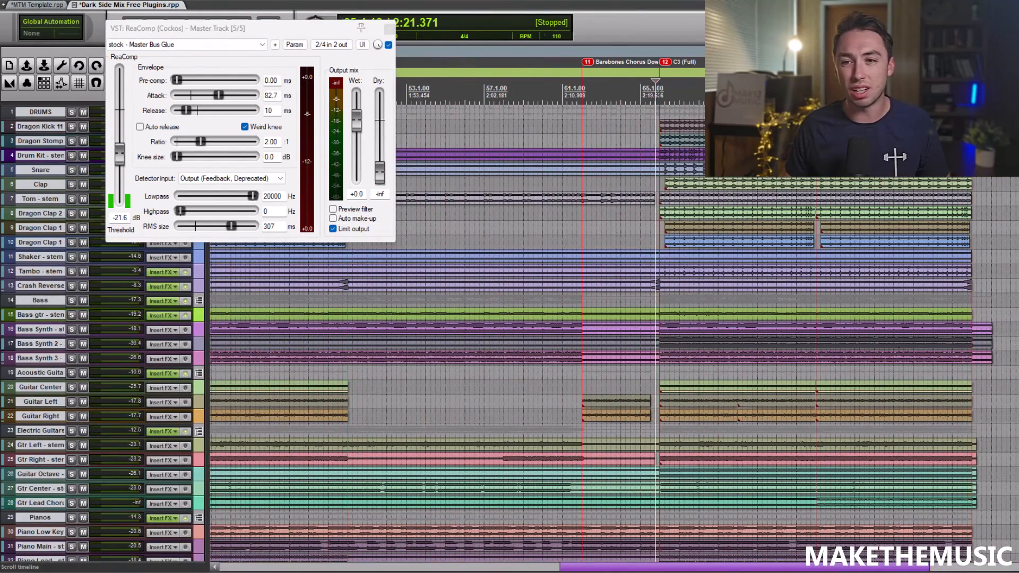
{"action": "left_click", "coordinate": [664, 100]}
{"action": "scroll", "coordinate": [663, 99], "scroll_direction": "up", "scroll_amount": 5}
{"action": "left_click", "coordinate": [640, 107]}
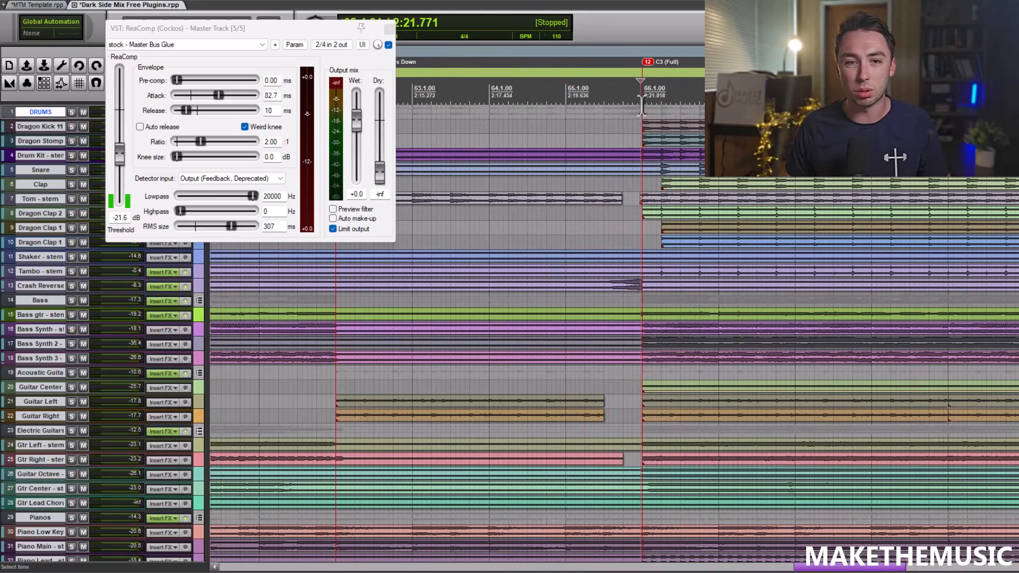
{"action": "scroll", "coordinate": [643, 106], "scroll_direction": "down", "scroll_amount": 3}
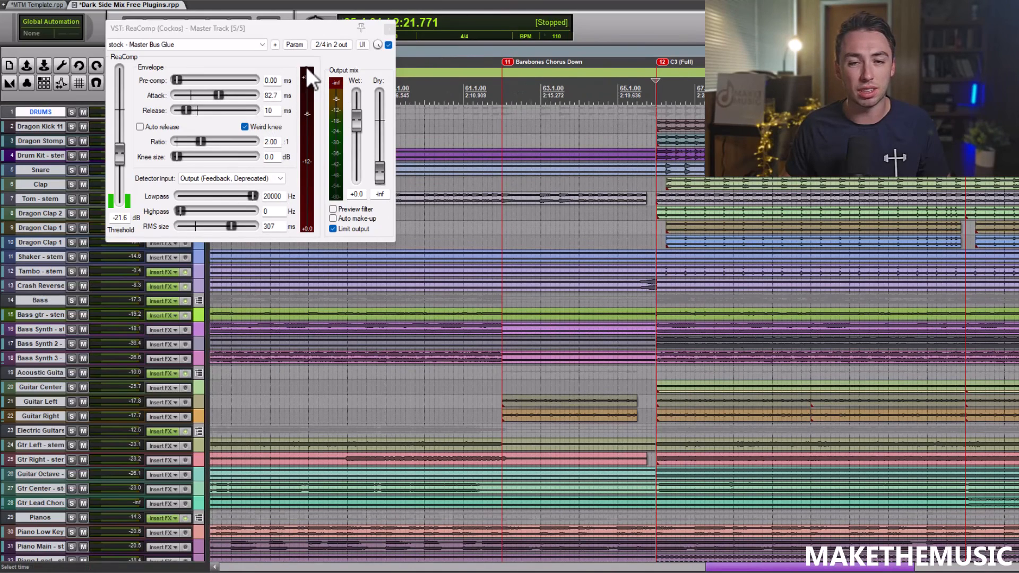
Play the C3 (Full) section to check the master ReaComp's gain reduction, then stop and close the compressor
{"action": "key", "text": "space"}
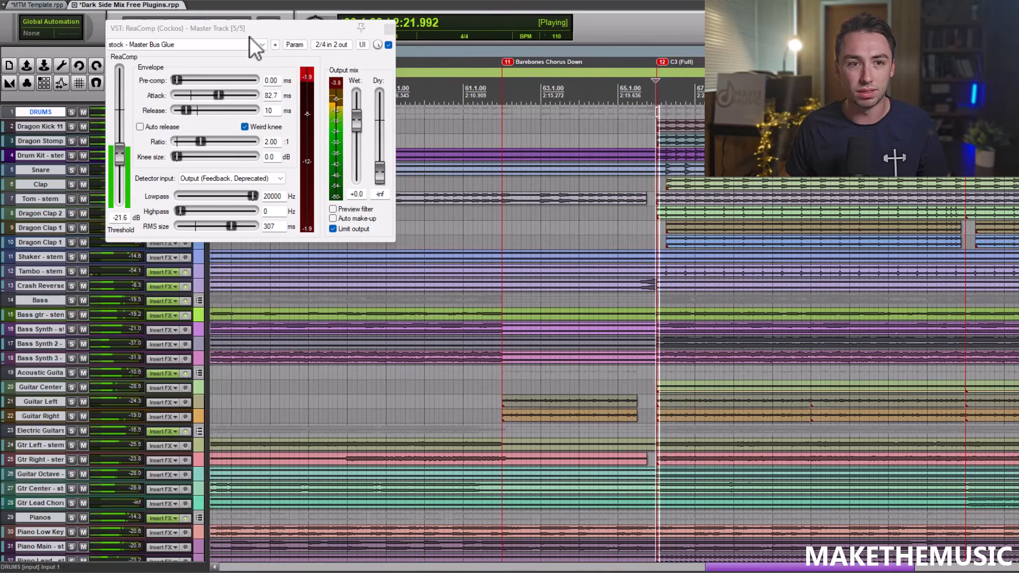
{"action": "left_click_drag", "start_coordinate": [203, 30], "coordinate": [247, 30]}
{"action": "scroll", "coordinate": [580, 75], "scroll_direction": "down", "scroll_amount": 3}
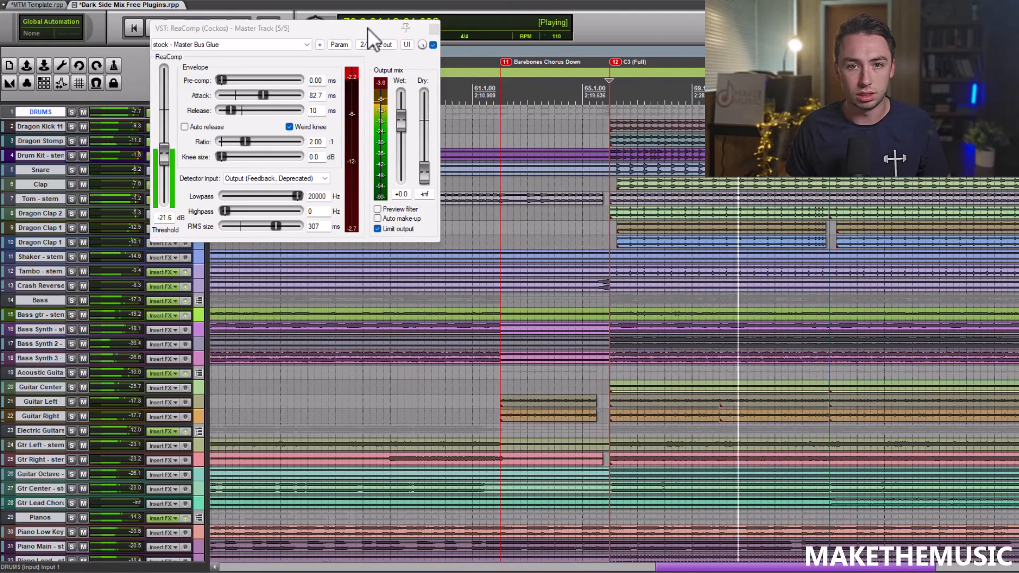
{"action": "key", "text": "space"}
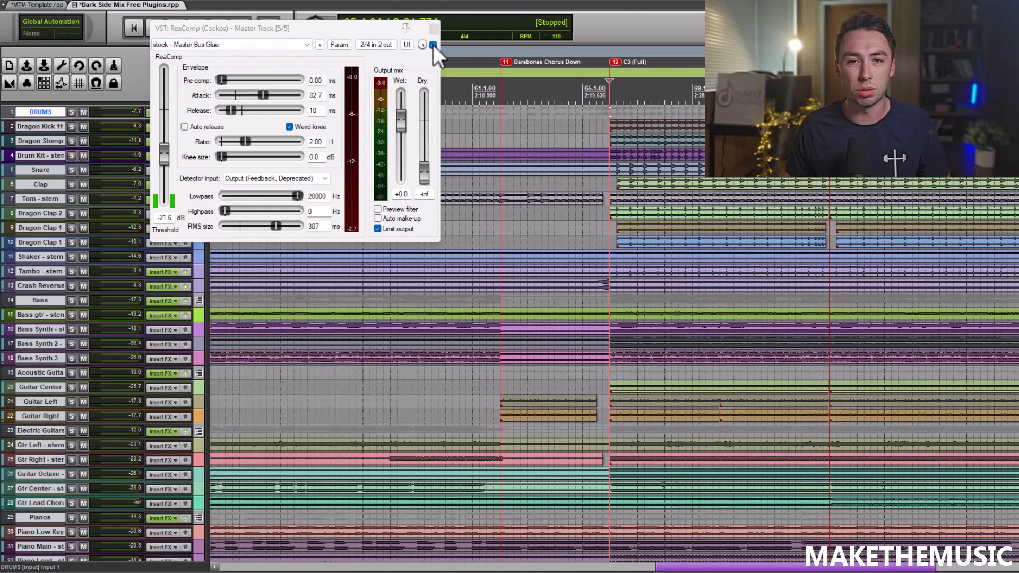
{"action": "left_click", "coordinate": [434, 28]}
Compare the mix with the master track's effects bypassed and enabled during playback in the mixer
{"action": "left_click", "coordinate": [59, 1]}
{"action": "left_click", "coordinate": [67, 39]}
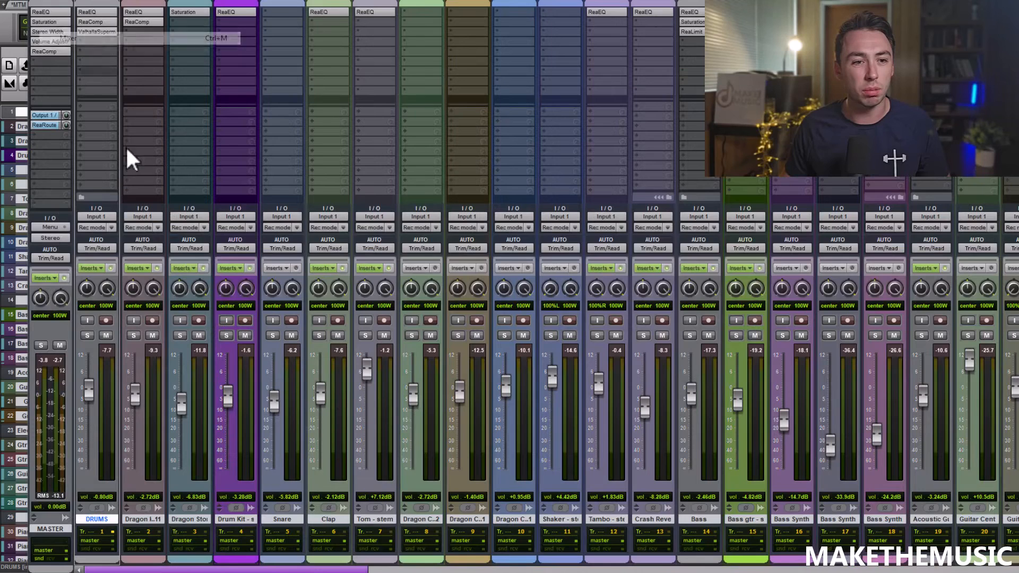
{"action": "left_click", "coordinate": [65, 278]}
{"action": "key", "text": "space"}
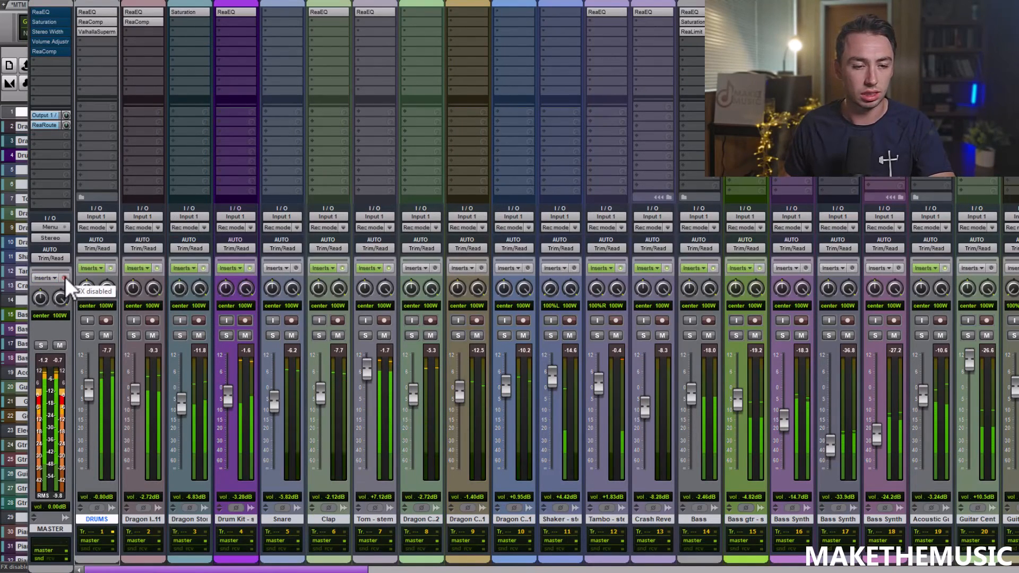
{"action": "left_click", "coordinate": [65, 277]}
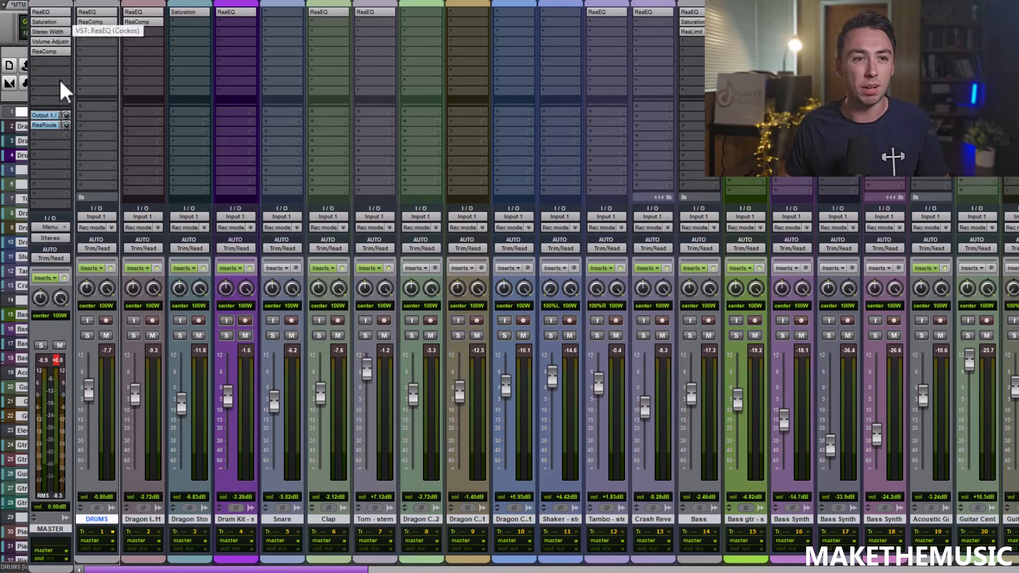
Return to the arrangement, solo the DRUMS folder track and play it from the C3 (Full) marker
{"action": "key", "text": "ctrl+m"}
{"action": "scroll", "coordinate": [727, 220], "scroll_direction": "down", "scroll_amount": 1}
{"action": "scroll", "coordinate": [727, 220], "scroll_direction": "up", "scroll_amount": 5}
{"action": "scroll", "coordinate": [727, 215], "scroll_direction": "down", "scroll_amount": 6}
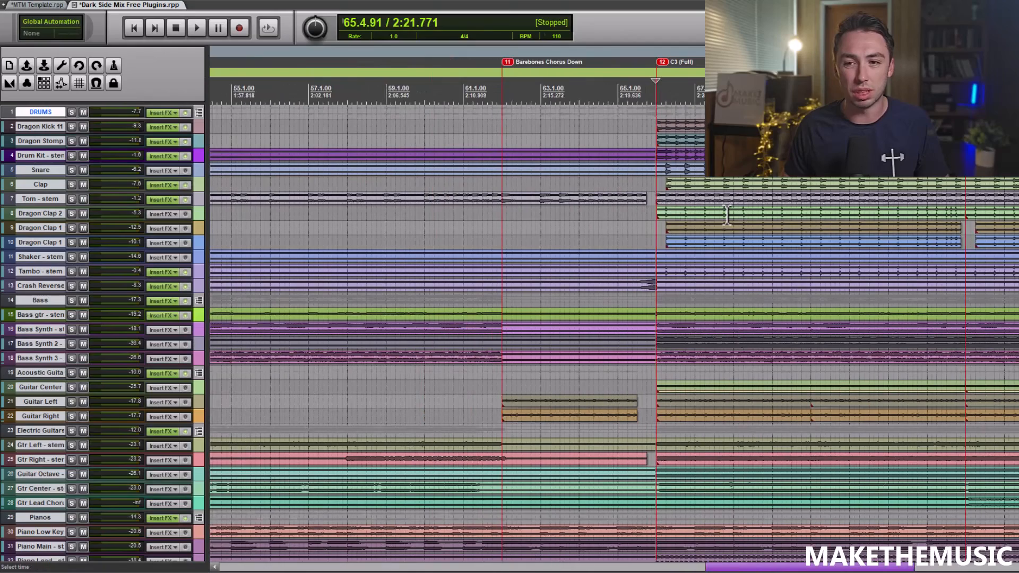
{"action": "scroll", "coordinate": [672, 199], "scroll_direction": "down", "scroll_amount": 3}
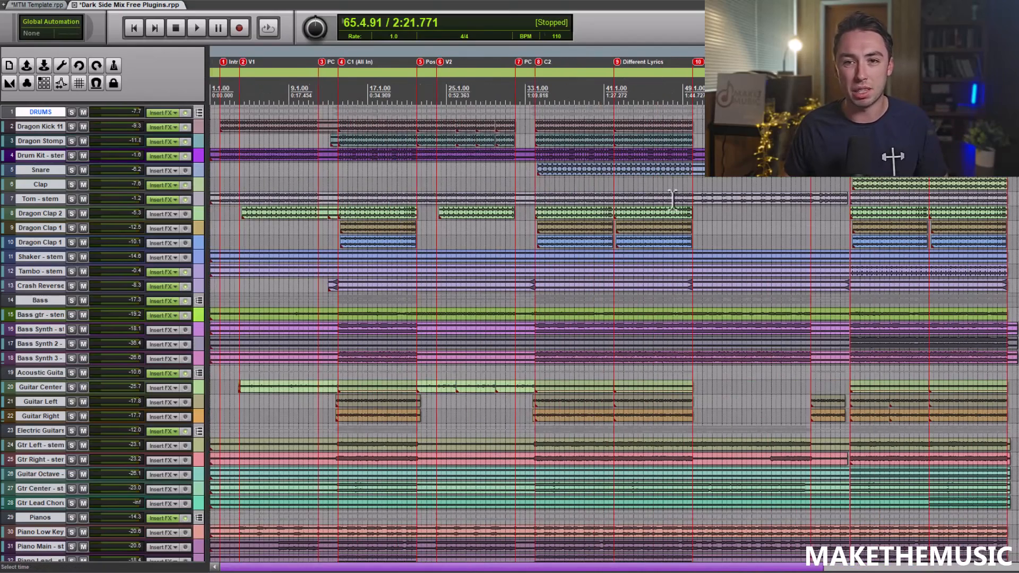
{"action": "scroll", "coordinate": [678, 217], "scroll_direction": "up", "scroll_amount": 3}
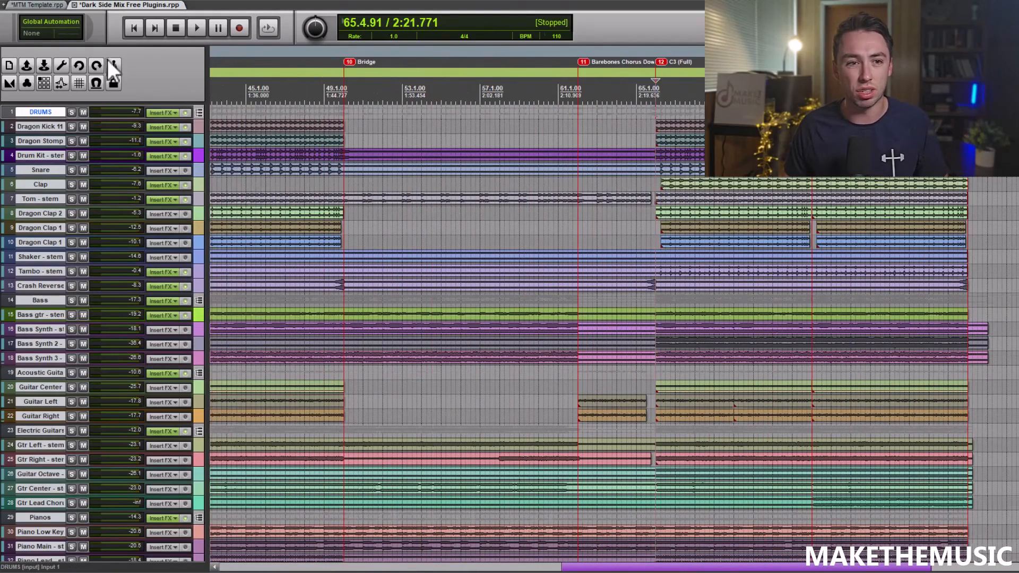
{"action": "left_click", "coordinate": [73, 112]}
{"action": "scroll", "coordinate": [654, 106], "scroll_direction": "up", "scroll_amount": 3}
{"action": "scroll", "coordinate": [654, 103], "scroll_direction": "down", "scroll_amount": 3}
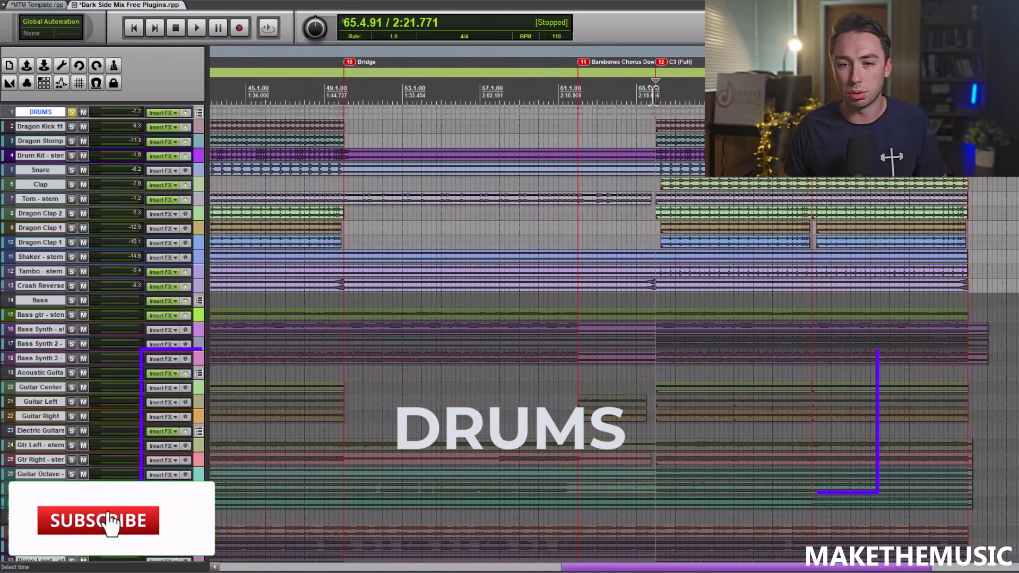
{"action": "key", "text": "space"}
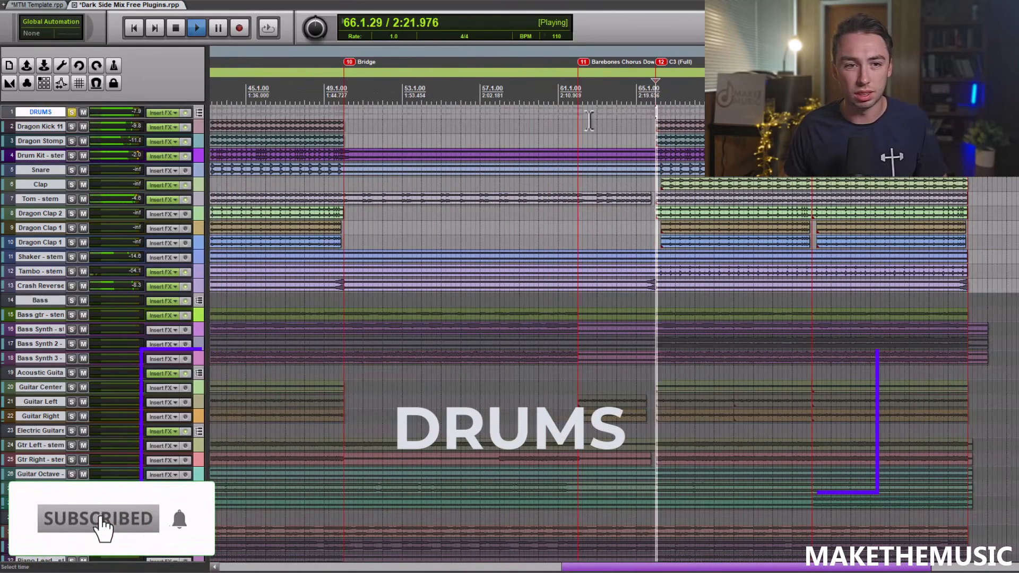
Open the DRUMS folder's effects chain and, with playback stopped, examine its ReaEQ bands and ReaComp settings
{"action": "left_click", "coordinate": [166, 110]}
{"action": "left_click_drag", "start_coordinate": [214, 15], "coordinate": [313, 36]}
{"action": "key", "text": "space"}
{"action": "left_click", "coordinate": [147, 66]}
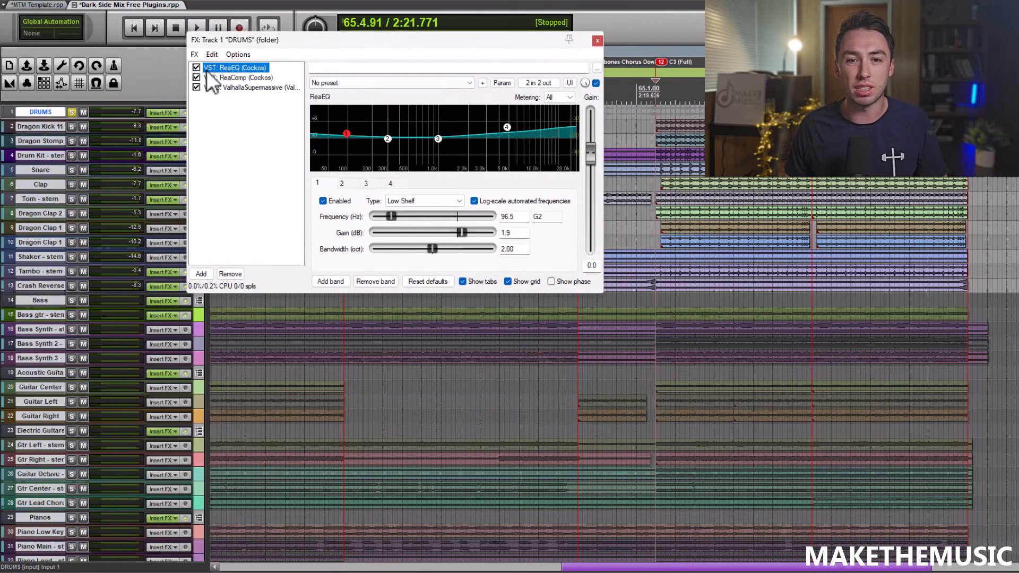
{"action": "mouse_move", "coordinate": [506, 128]}
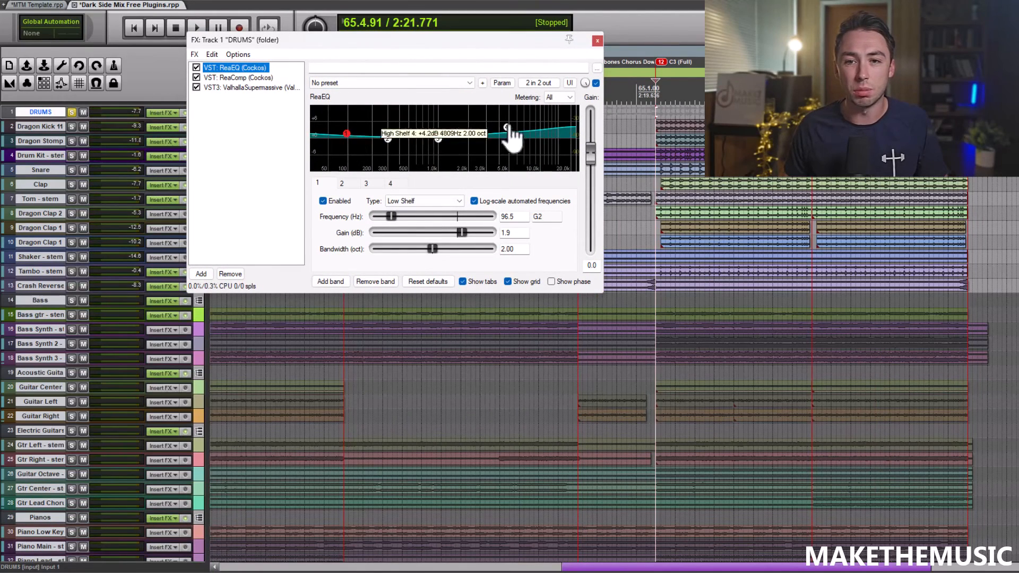
{"action": "left_click_drag", "start_coordinate": [290, 48], "coordinate": [356, 52]}
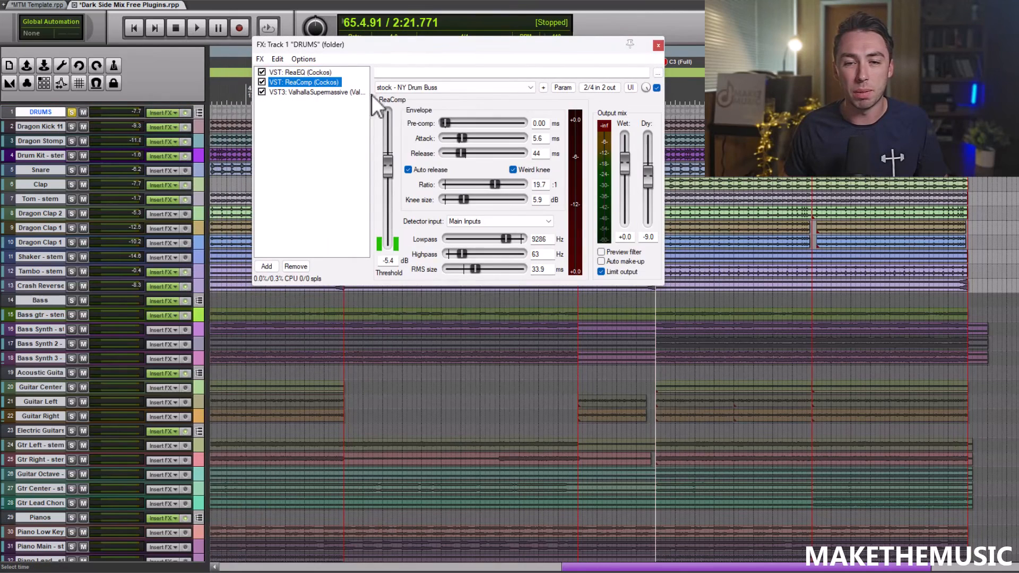
Play the soloed drums from the C3 (Full) marker to check the drum bus ReaComp's gain reduction, then stop
{"action": "key", "text": "space"}
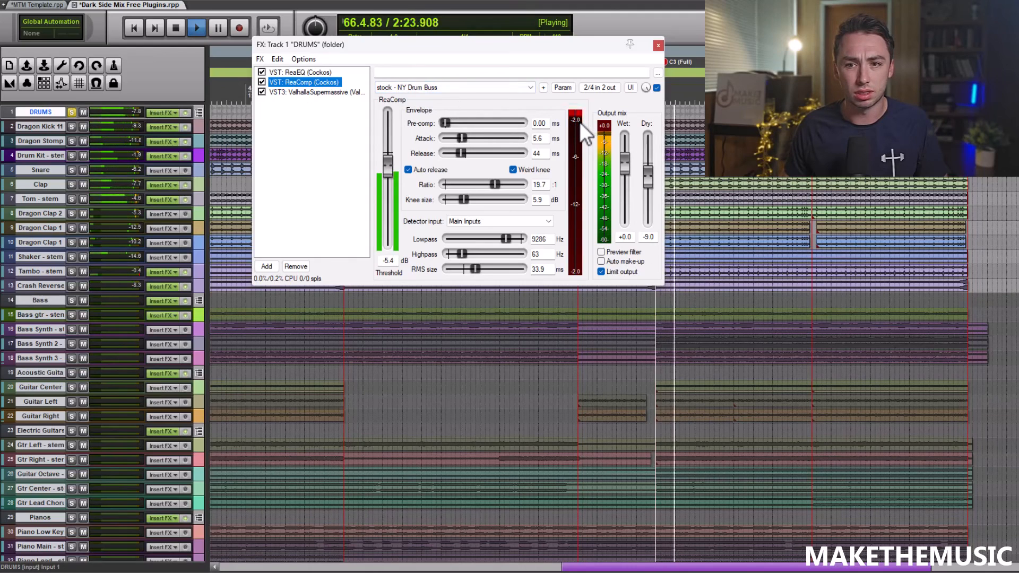
{"action": "key", "text": "space"}
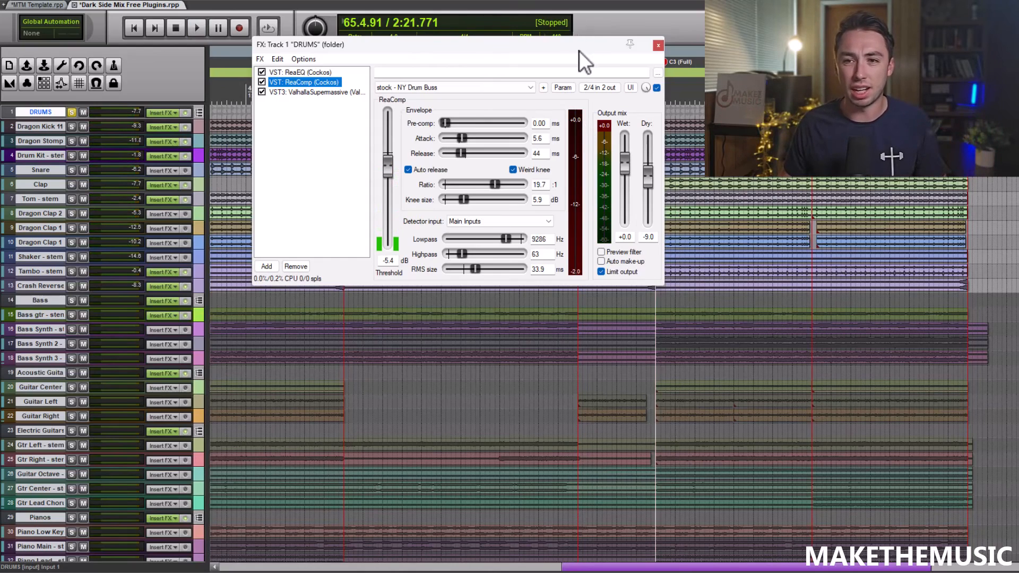
{"action": "left_click_drag", "start_coordinate": [579, 50], "coordinate": [564, 49]}
{"action": "key", "text": "space"}
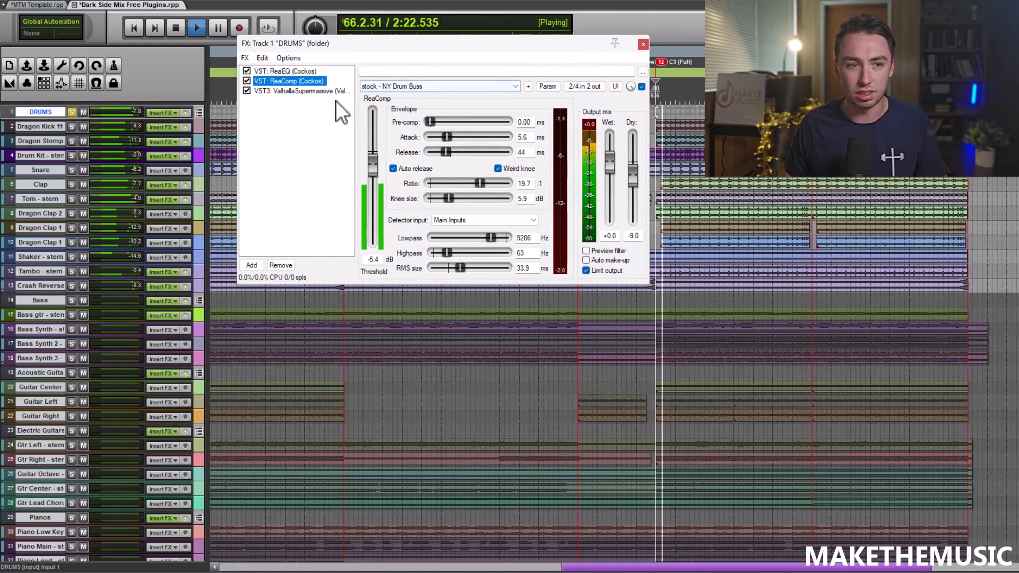
{"action": "key", "text": "space"}
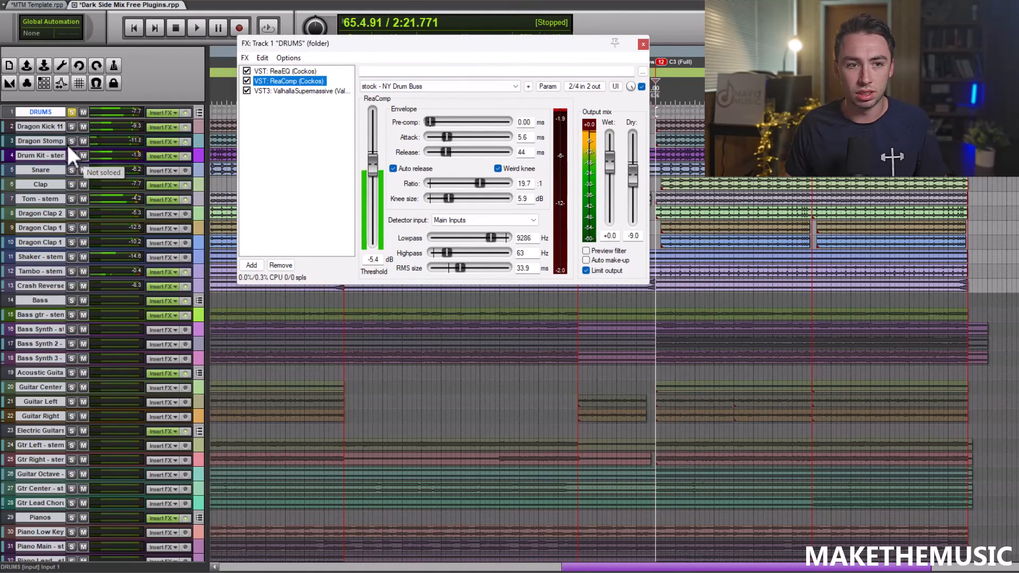
Solo the Dragon Kick 11 and Dragon Stomp tracks and play them briefly while watching the drum bus ReaComp
{"action": "left_click_drag", "start_coordinate": [404, 48], "coordinate": [433, 43]}
{"action": "left_click", "coordinate": [71, 126]}
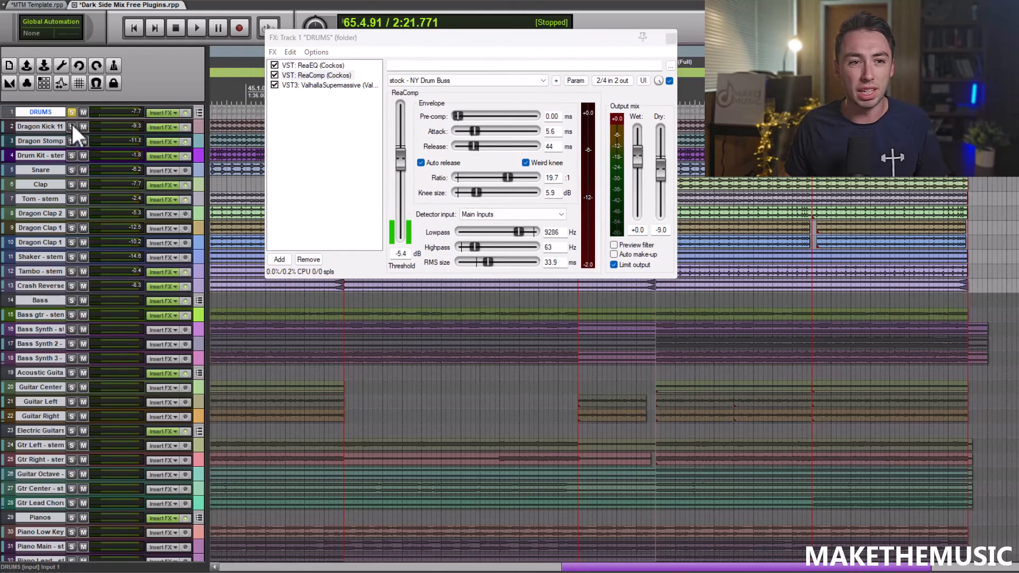
{"action": "left_click", "coordinate": [72, 140]}
{"action": "key", "text": "space"}
{"action": "key", "text": "space"}
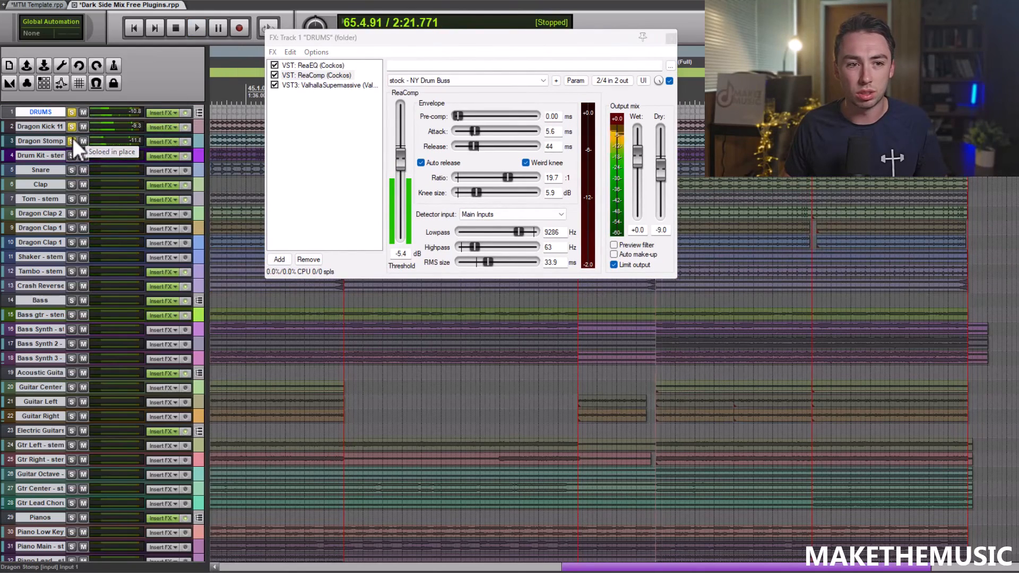
Switch the solo from the kick and stomp to the Drum Kit stem, play it briefly through the drum bus compressor, and unsolo it
{"action": "left_click", "coordinate": [72, 140]}
{"action": "left_click", "coordinate": [72, 127]}
{"action": "left_click", "coordinate": [74, 155]}
{"action": "key", "text": "space"}
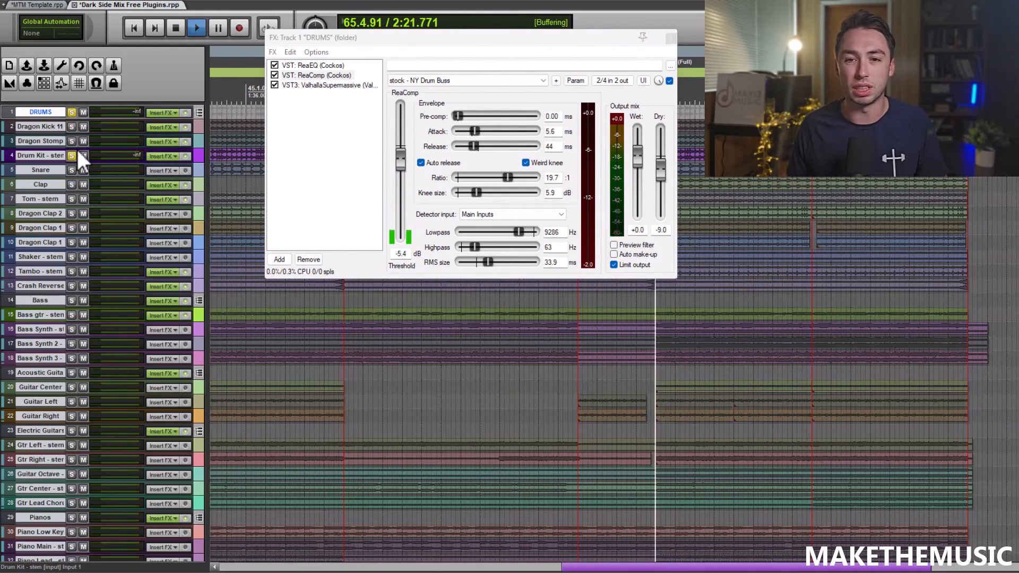
{"action": "key", "text": "space"}
{"action": "left_click", "coordinate": [72, 155]}
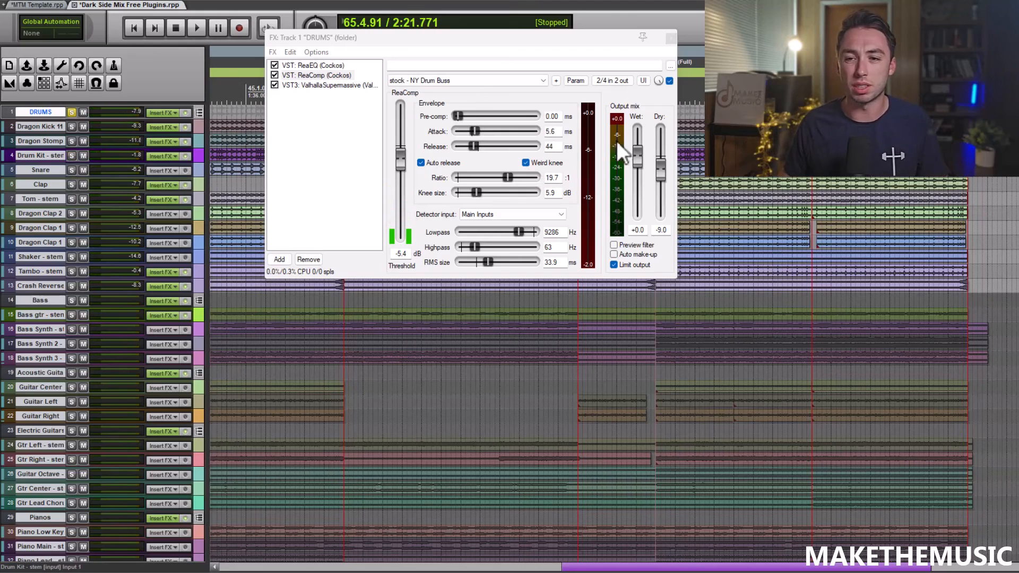
Review ValhallaSupermassive on the drum bus, compare the DRUMS effects bypassed and enabled during playback, and close the chain
{"action": "left_click", "coordinate": [331, 85]}
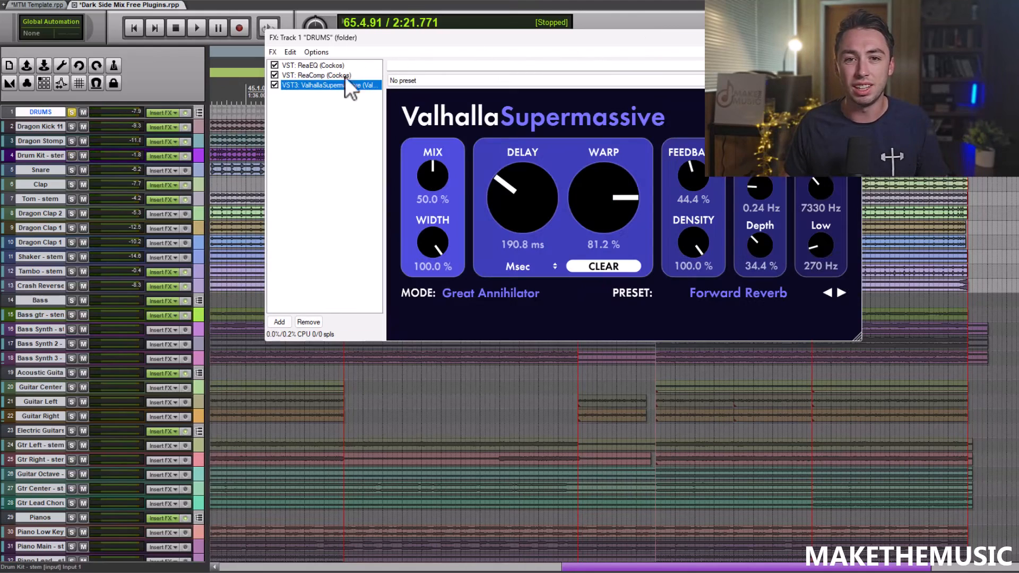
{"action": "left_click_drag", "start_coordinate": [504, 41], "coordinate": [510, 100]}
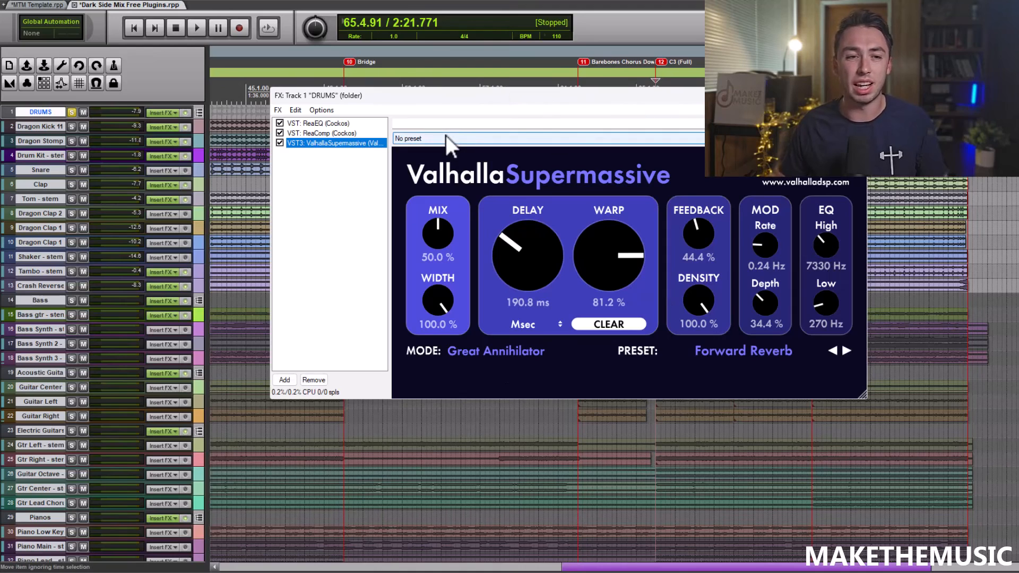
{"action": "key", "text": "space"}
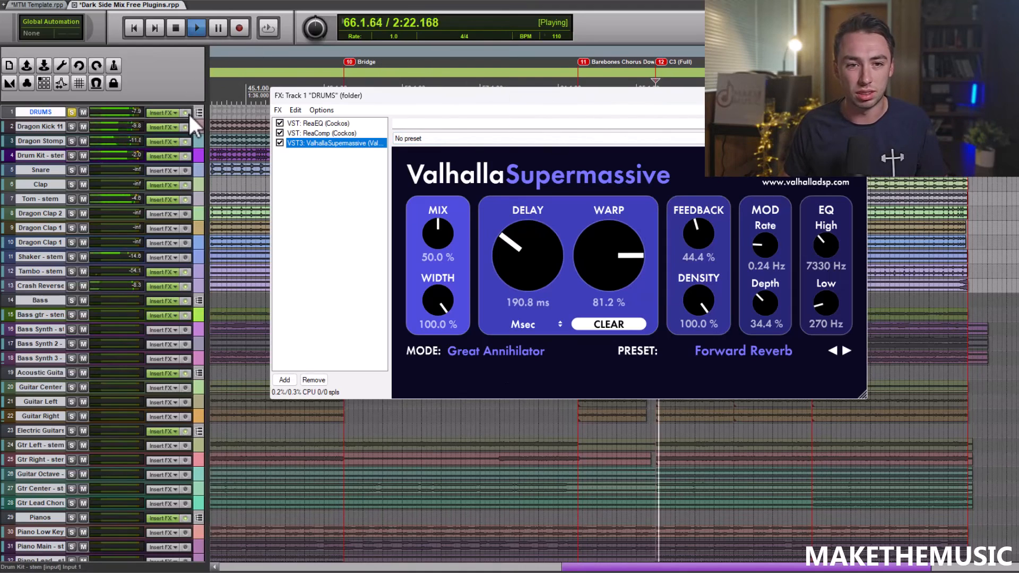
{"action": "left_click", "coordinate": [187, 113]}
{"action": "left_click", "coordinate": [186, 113]}
{"action": "key", "text": "space"}
{"action": "left_click", "coordinate": [855, 96]}
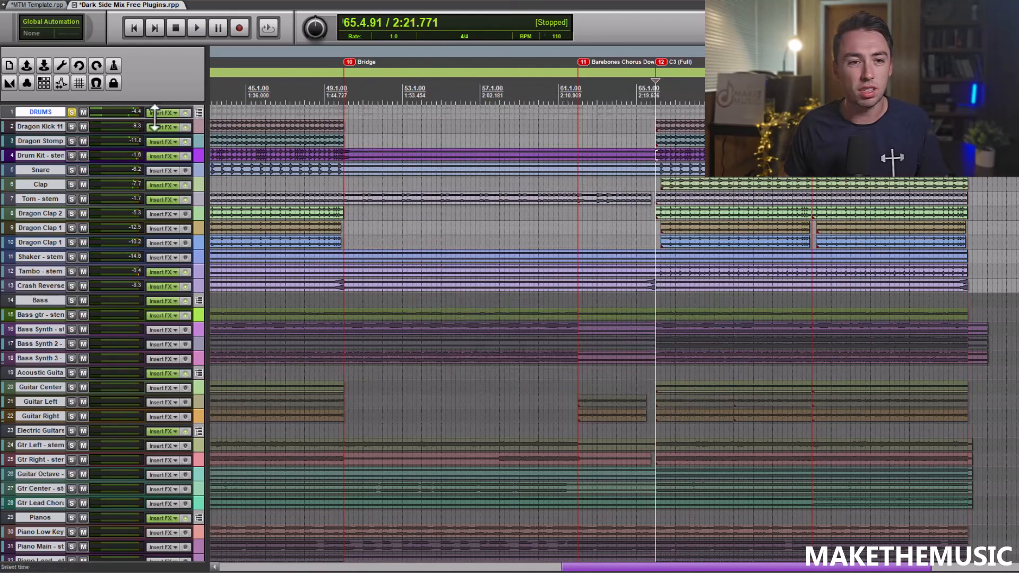
Unsolo the DRUMS folder and review Dragon Kick 11's ReaEQ and ReaComp while playing it soloed, then close its effects
{"action": "left_click", "coordinate": [72, 112]}
{"action": "left_click", "coordinate": [161, 127]}
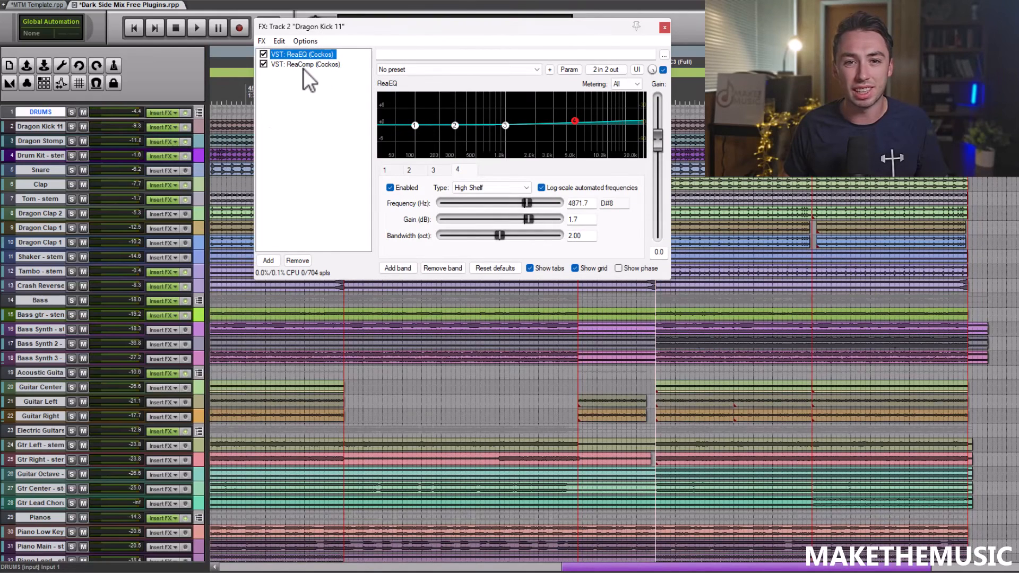
{"action": "key", "text": "space"}
{"action": "left_click", "coordinate": [73, 126]}
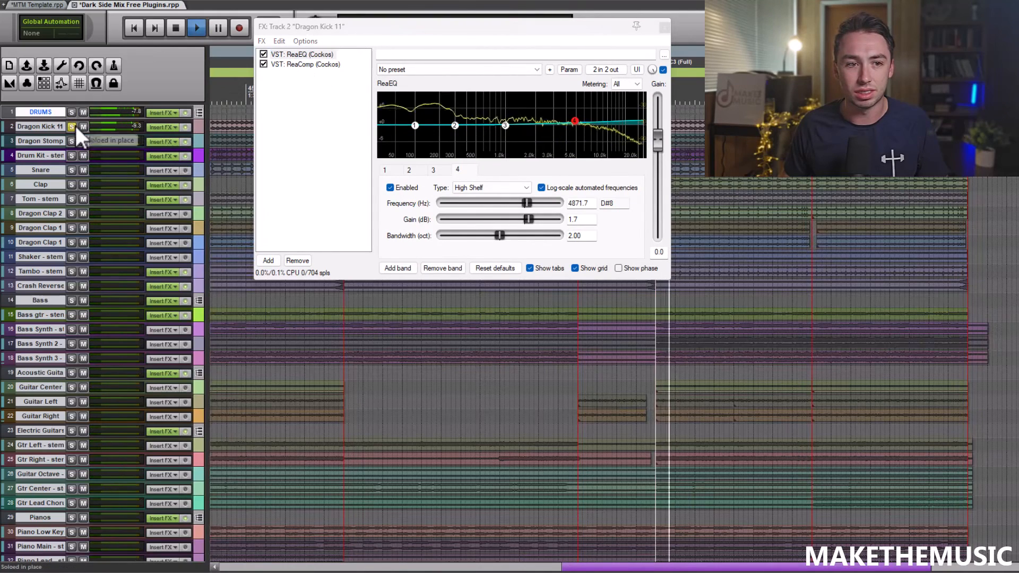
{"action": "left_click", "coordinate": [327, 64]}
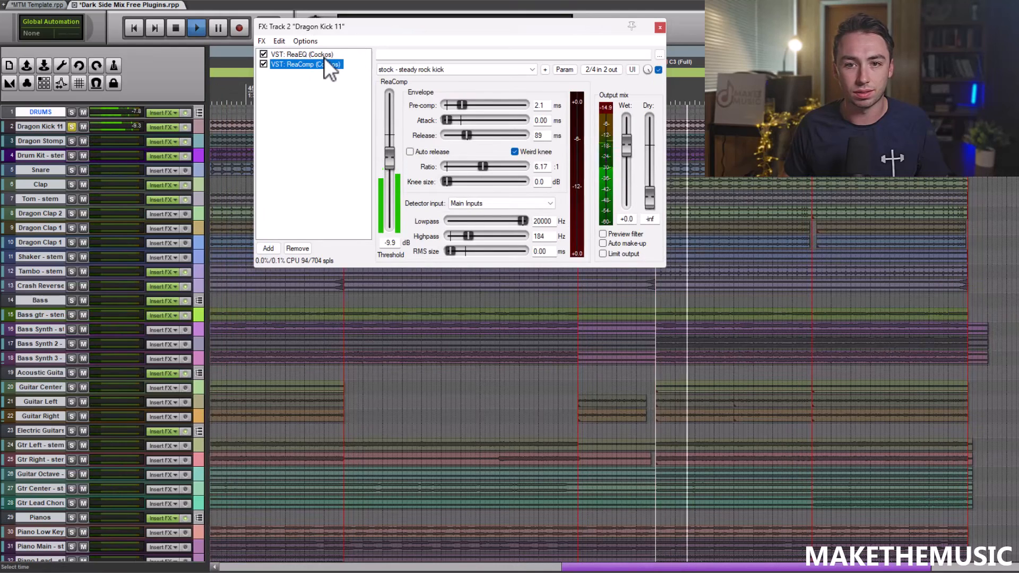
{"action": "key", "text": "space"}
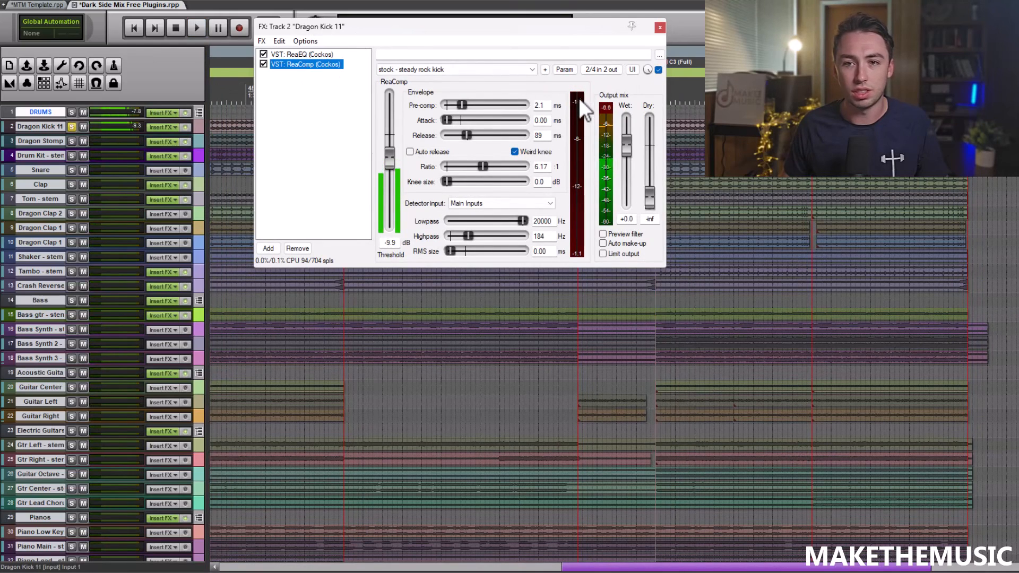
{"action": "left_click", "coordinate": [660, 28]}
Solo Dragon Stomp, play it with its Saturation effect open, then close the effect and unsolo the track
{"action": "left_click", "coordinate": [71, 141]}
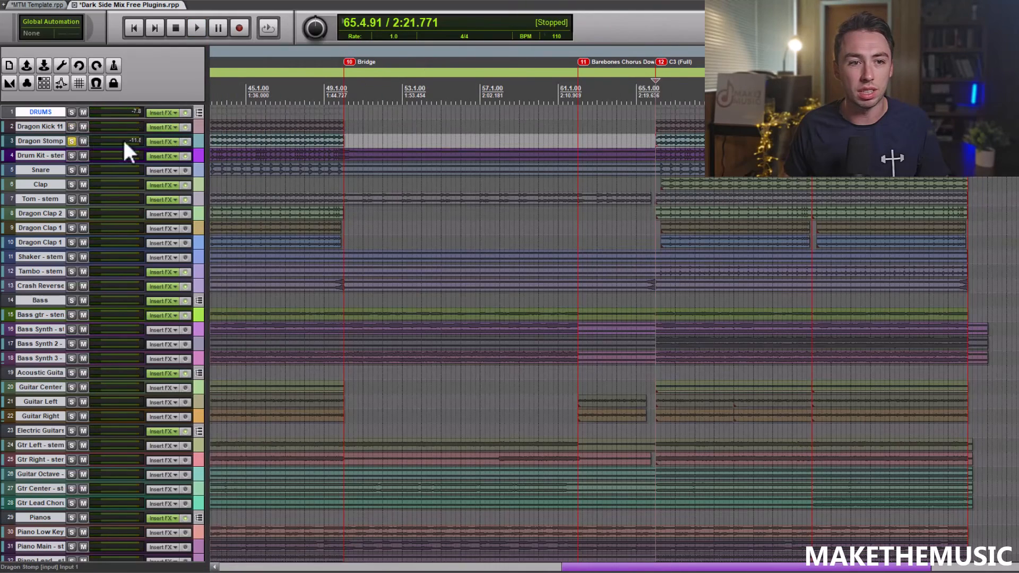
{"action": "left_click", "coordinate": [163, 144]}
{"action": "key", "text": "space"}
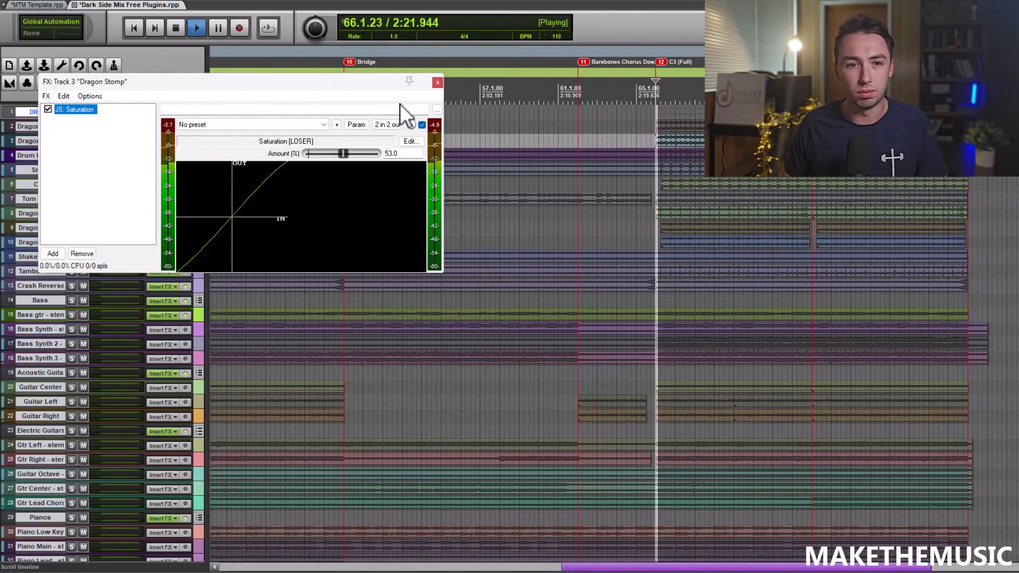
{"action": "key", "text": "space"}
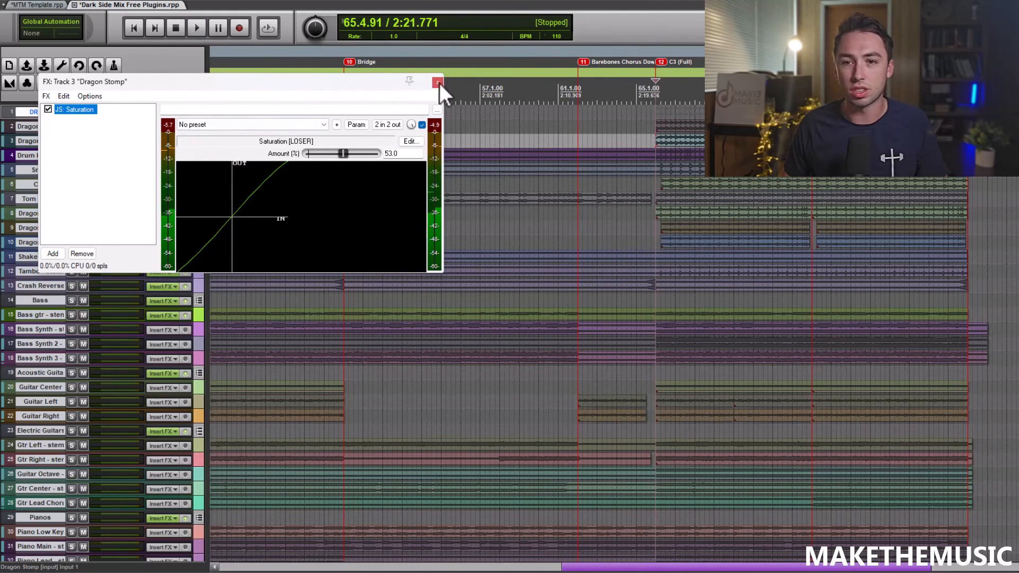
{"action": "left_click", "coordinate": [438, 83]}
{"action": "left_click", "coordinate": [71, 142]}
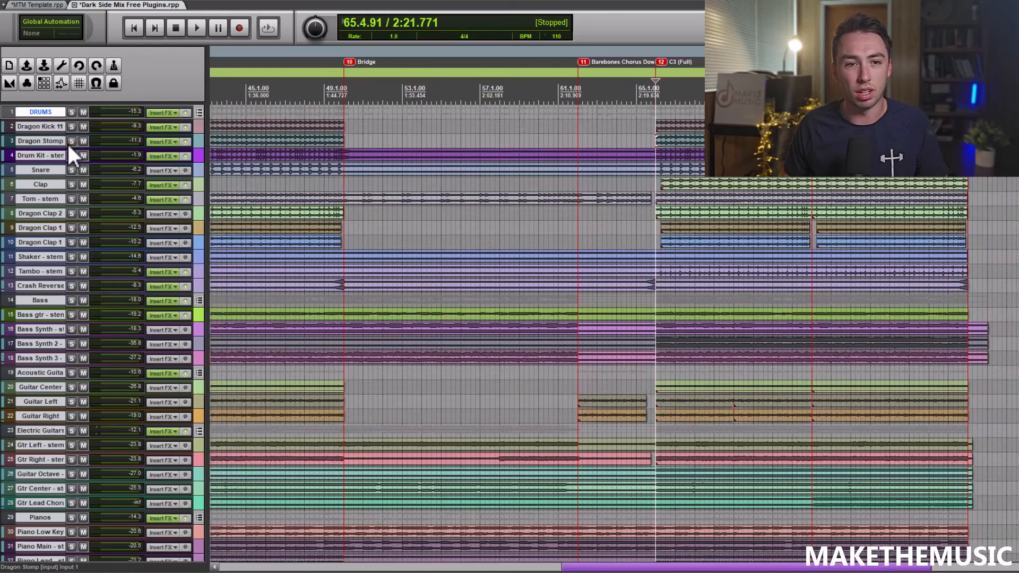
Open the Drum Kit stem's ReaEQ, solo the track, compare it with the EQ bypassed and enabled during playback, and close it
{"action": "left_click", "coordinate": [155, 155]}
{"action": "left_click_drag", "start_coordinate": [240, 20], "coordinate": [377, 34]}
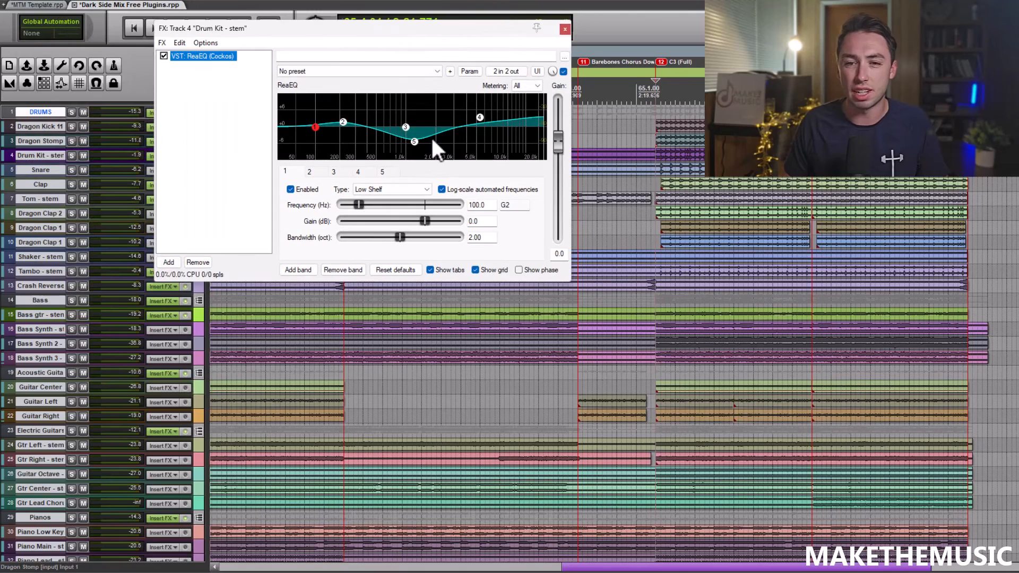
{"action": "left_click", "coordinate": [71, 156]}
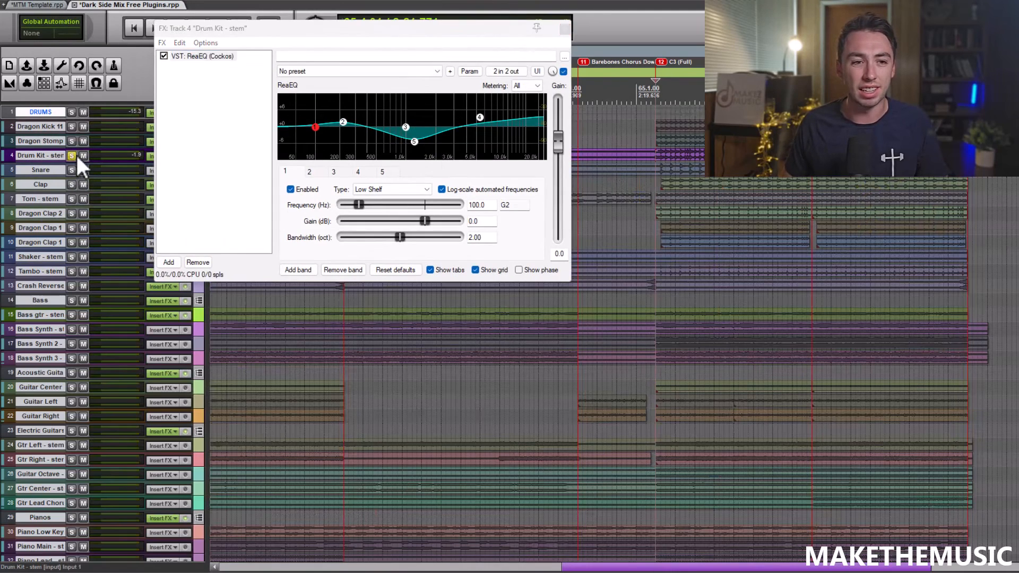
{"action": "key", "text": "space"}
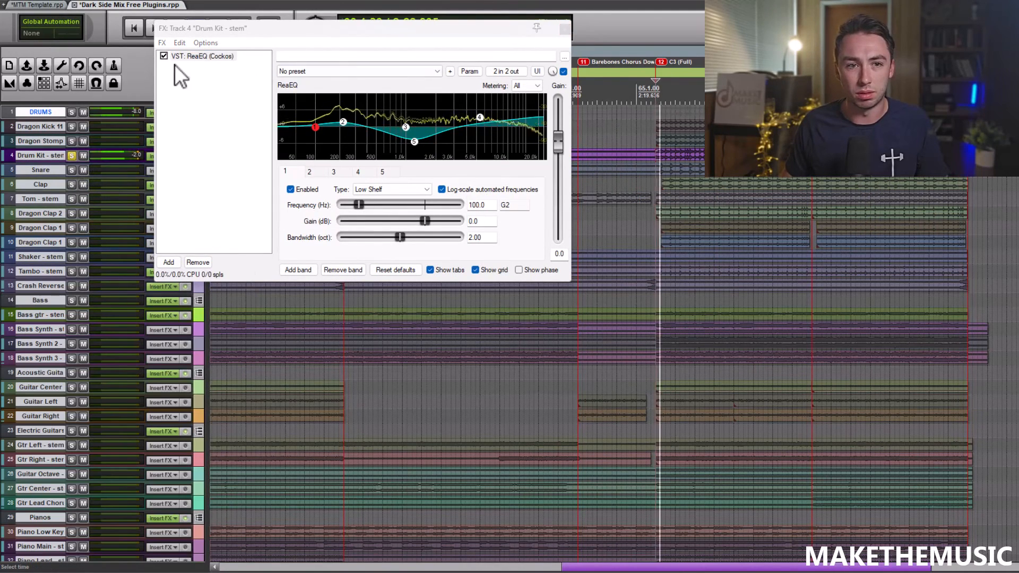
{"action": "left_click", "coordinate": [164, 56]}
{"action": "left_click", "coordinate": [164, 57]}
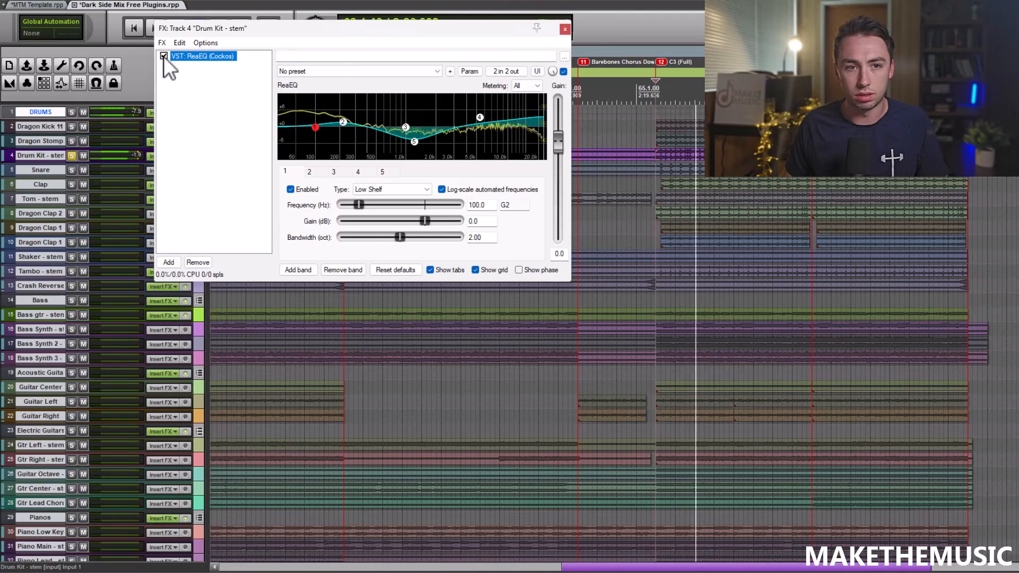
{"action": "left_click", "coordinate": [566, 28]}
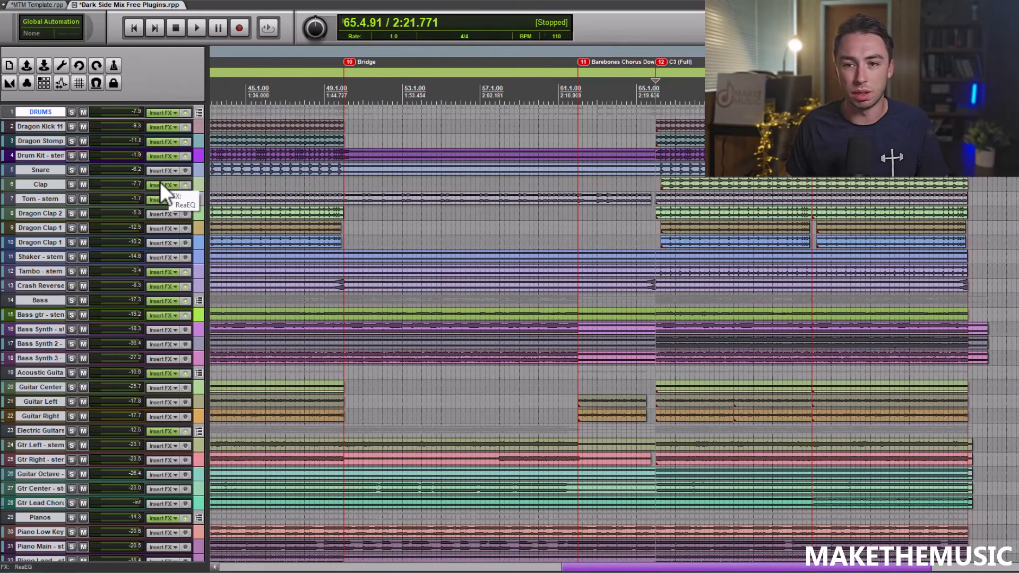
Examine the Clap track's ReaEQ cut with the track soloed, then close it, switch the solo to the Tom stem and stop playback
{"action": "left_click", "coordinate": [161, 183]}
{"action": "left_click_drag", "start_coordinate": [339, 11], "coordinate": [447, 20]}
{"action": "left_click", "coordinate": [72, 185]}
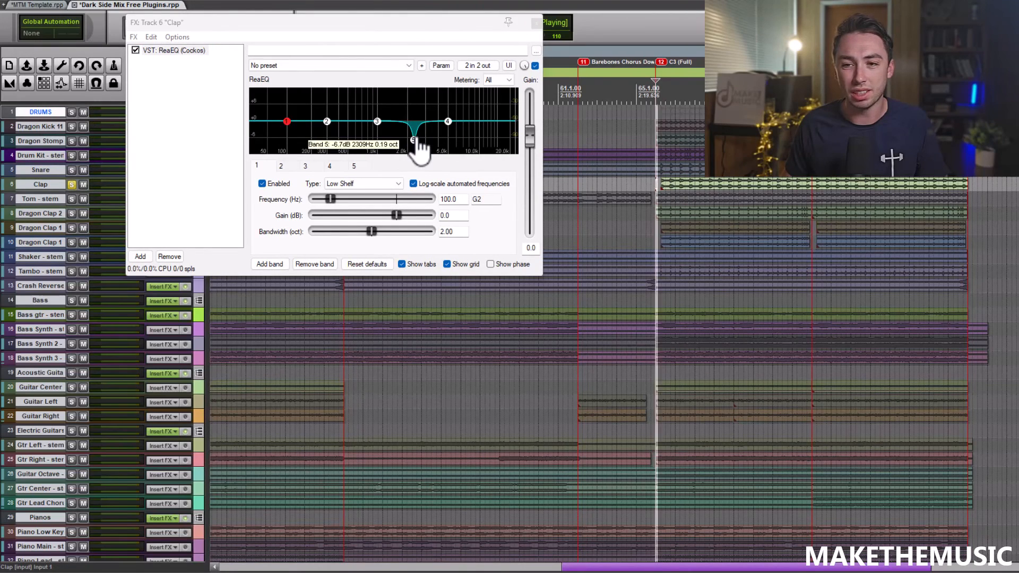
{"action": "left_click", "coordinate": [71, 199]}
{"action": "left_click", "coordinate": [71, 184]}
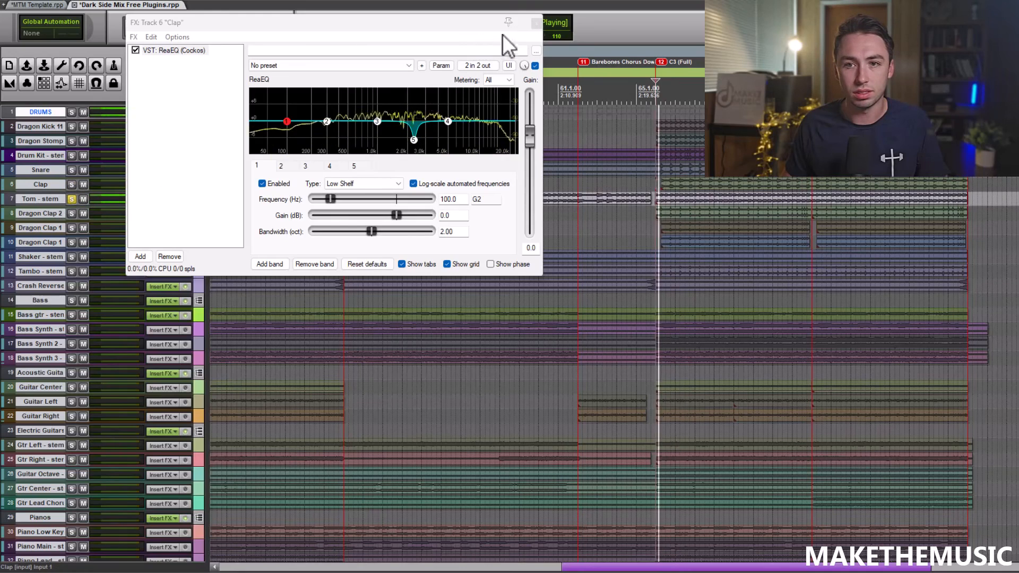
{"action": "left_click", "coordinate": [536, 24]}
{"action": "key", "text": "space"}
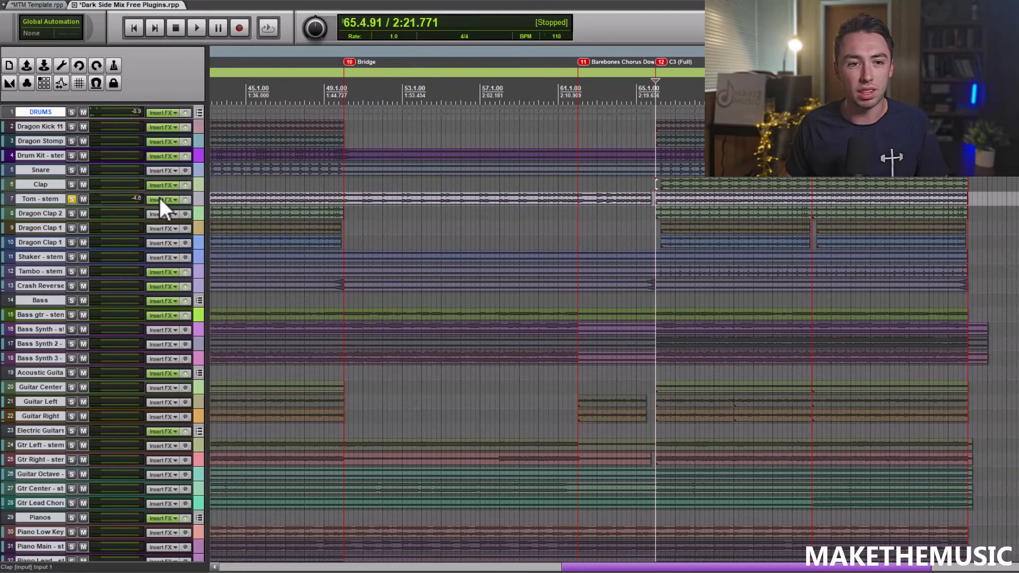
Examine the Tom stem's ReaEQ bands while playing it soloed, then close the EQ and unsolo the track
{"action": "left_click", "coordinate": [160, 199]}
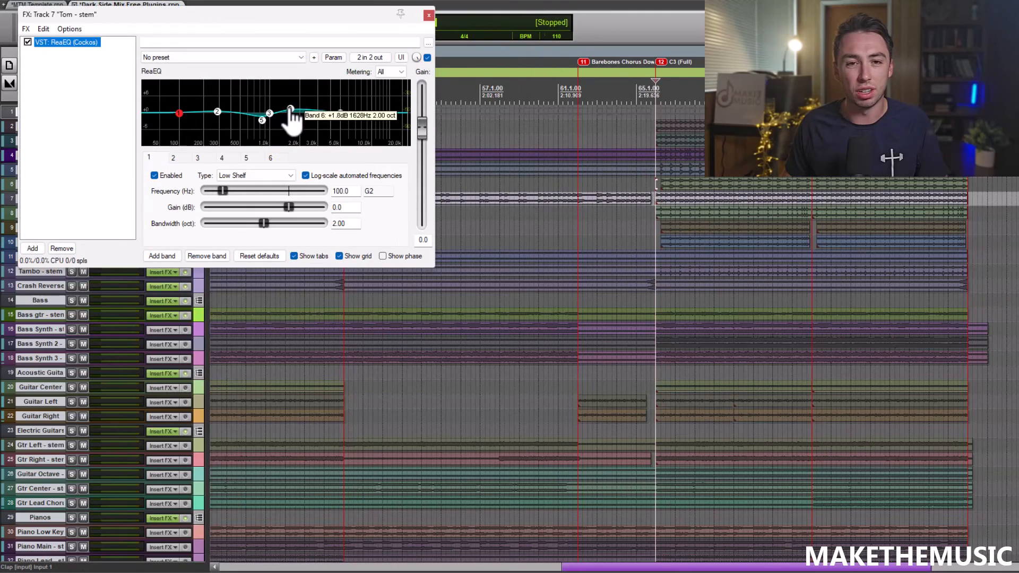
{"action": "key", "text": "space"}
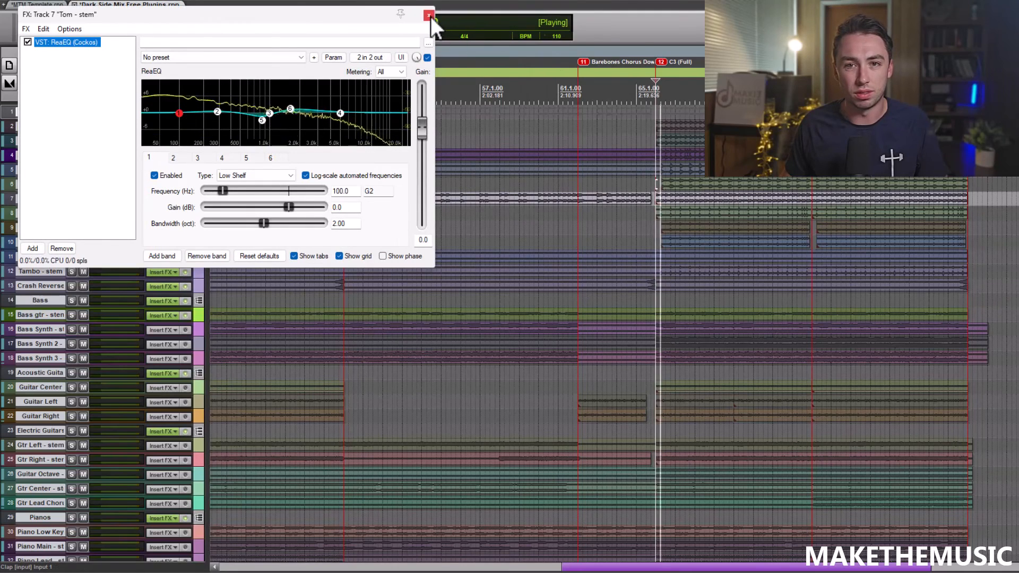
{"action": "left_click", "coordinate": [430, 15]}
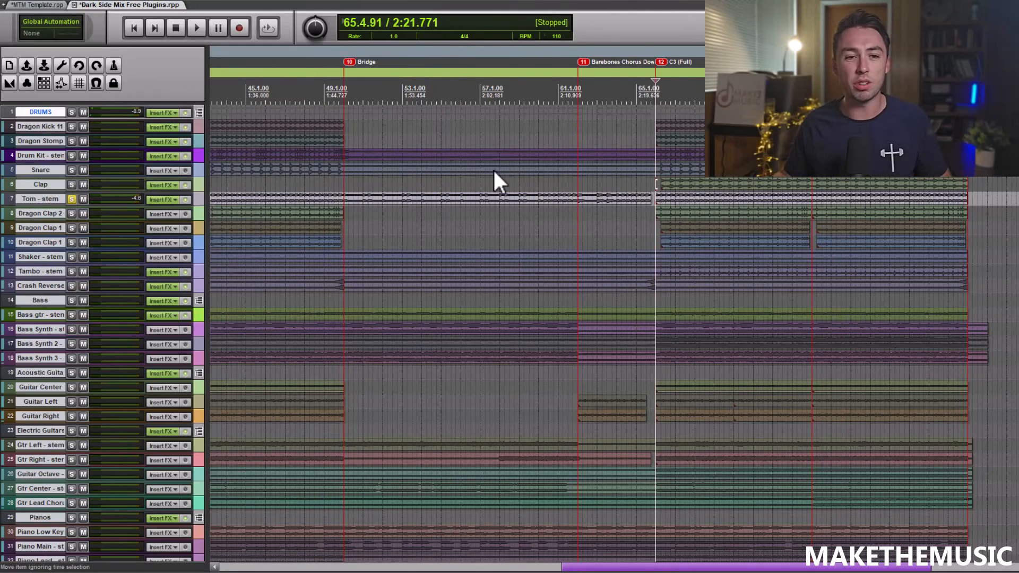
{"action": "left_click", "coordinate": [71, 199]}
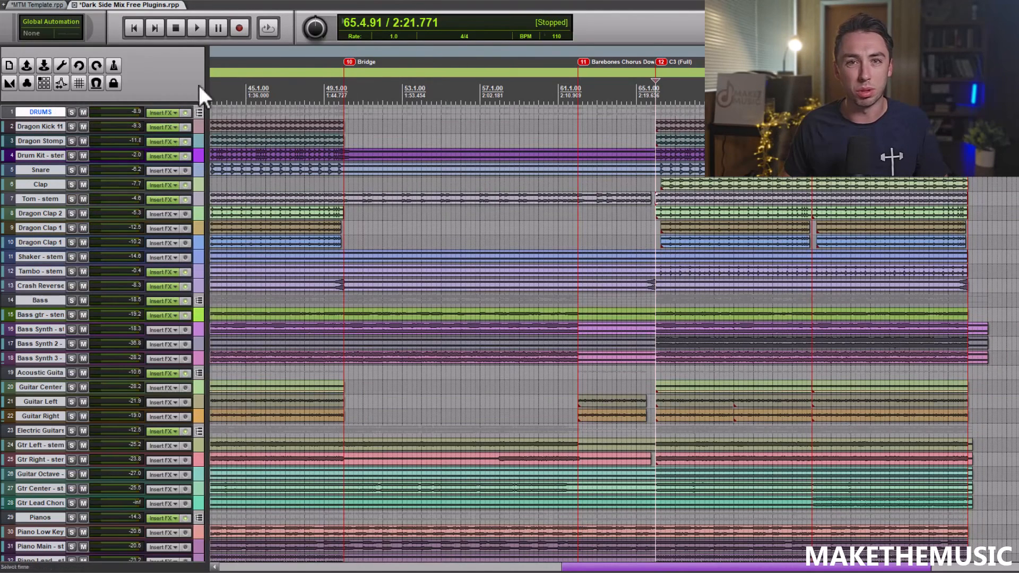
Solo the DRUMS folder, play from C3 (Full), and compare all tracks from DRUMS to Crash Reverse with effects bypassed and enabled
{"action": "left_click", "coordinate": [72, 112]}
{"action": "scroll", "coordinate": [572, 201], "scroll_direction": "down", "scroll_amount": 2}
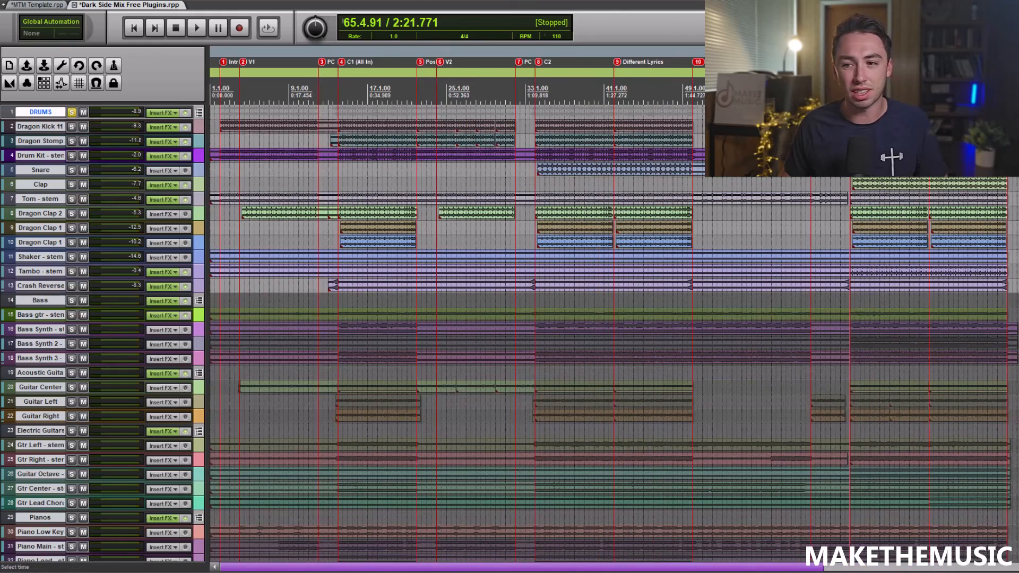
{"action": "key", "text": "space"}
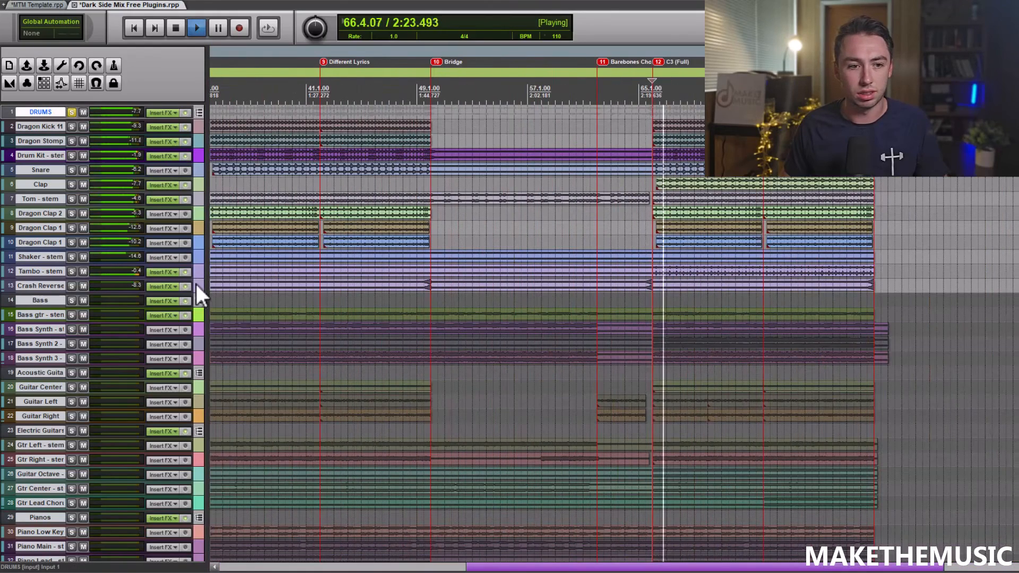
{"action": "left_click", "coordinate": [196, 285], "text": "shift"}
{"action": "left_click", "coordinate": [187, 286]}
{"action": "left_click", "coordinate": [186, 287]}
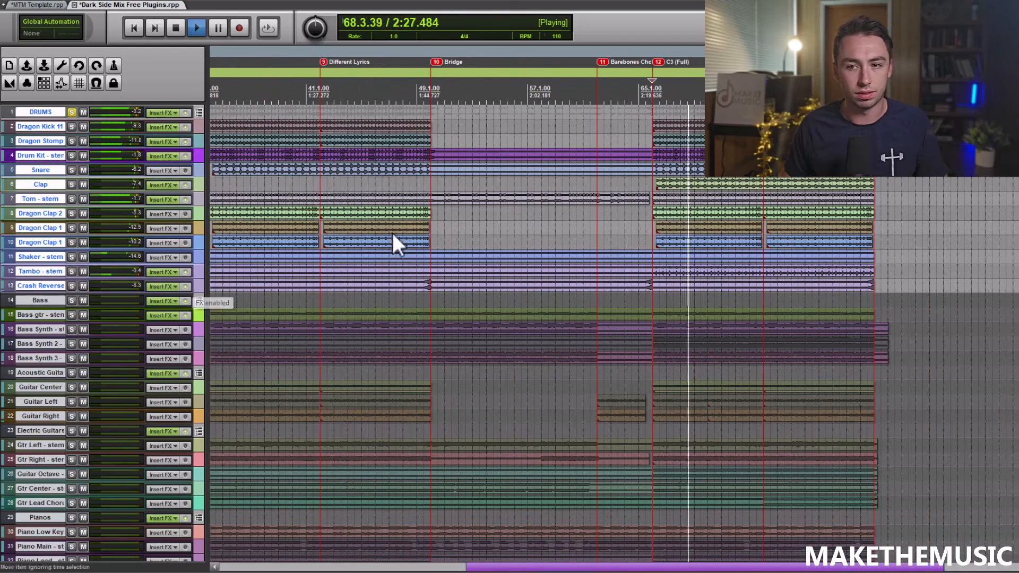
Stop playback and unsolo the DRUMS folder
{"action": "key", "text": "space"}
{"action": "left_click", "coordinate": [71, 112]}
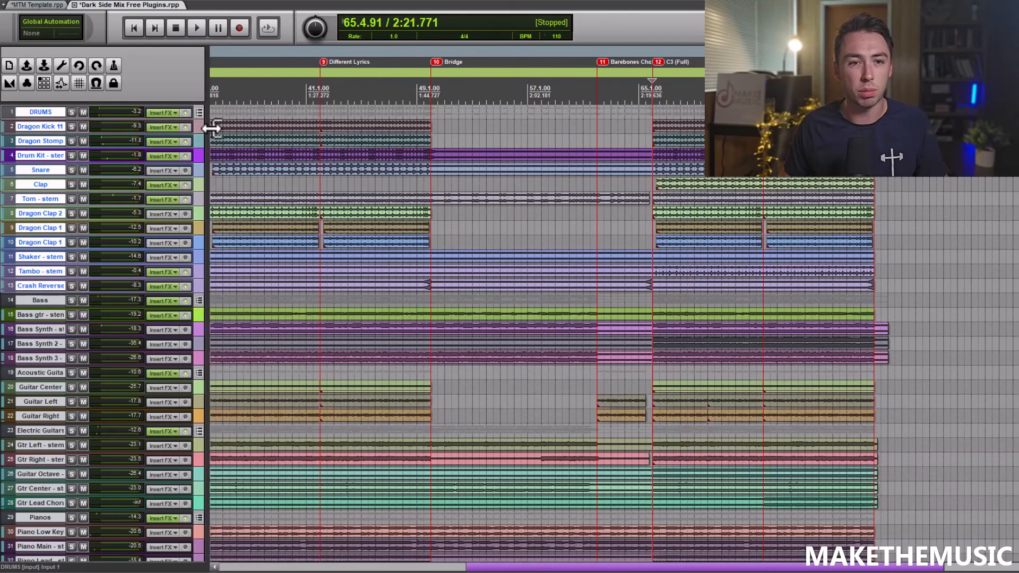
{"action": "left_click", "coordinate": [202, 128]}
Solo the Bass folder, listen to it from the C3 (Full) marker, and stop playback
{"action": "scroll", "coordinate": [536, 123], "scroll_direction": "down", "scroll_amount": 2}
{"action": "scroll", "coordinate": [667, 183], "scroll_direction": "up", "scroll_amount": 3}
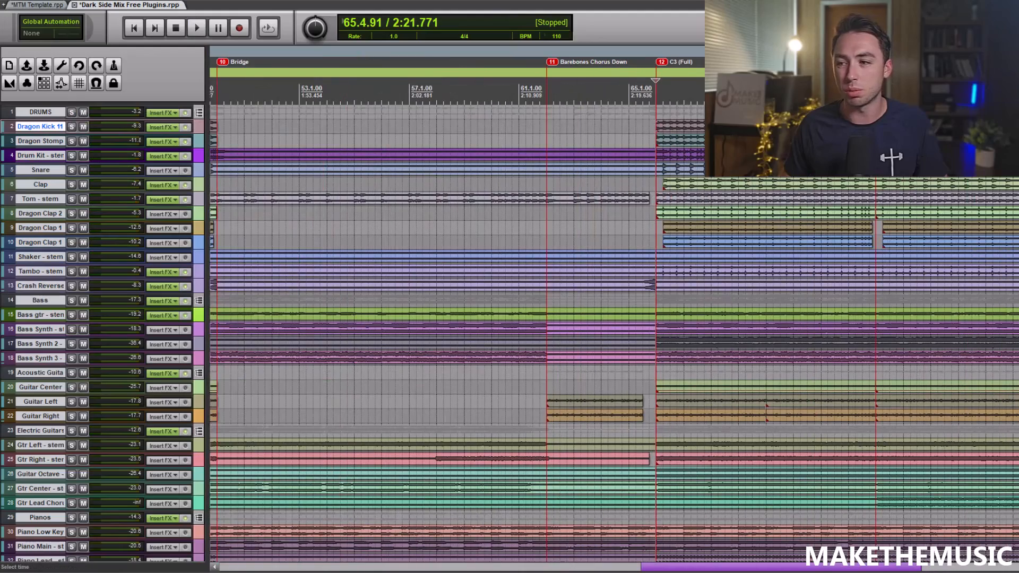
{"action": "scroll", "coordinate": [664, 213], "scroll_direction": "down", "scroll_amount": 1}
{"action": "scroll", "coordinate": [637, 195], "scroll_direction": "down", "scroll_amount": 3}
{"action": "scroll", "coordinate": [579, 174], "scroll_direction": "down", "scroll_amount": 3}
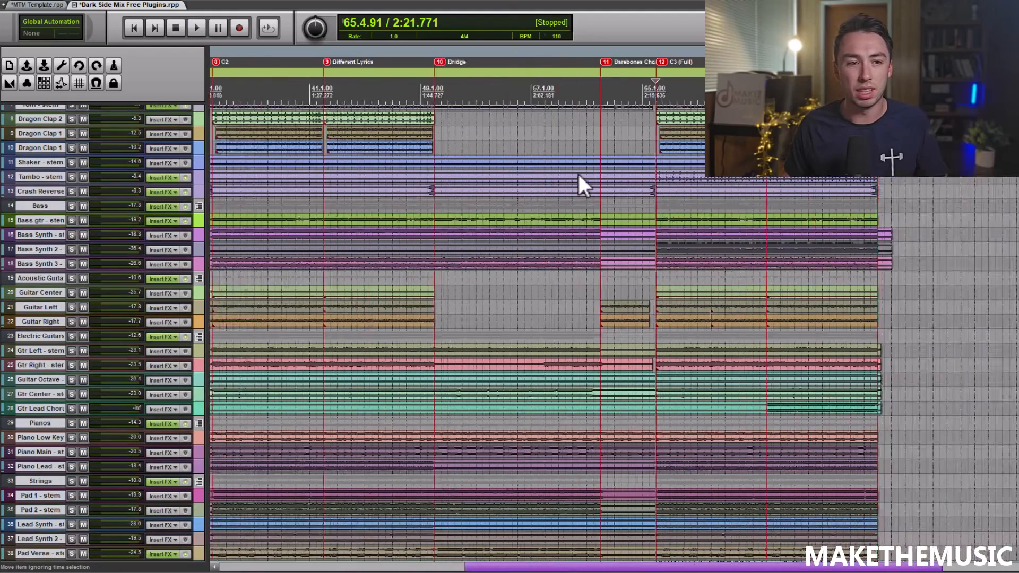
{"action": "left_click", "coordinate": [72, 206]}
{"action": "scroll", "coordinate": [277, 221], "scroll_direction": "down", "scroll_amount": 2}
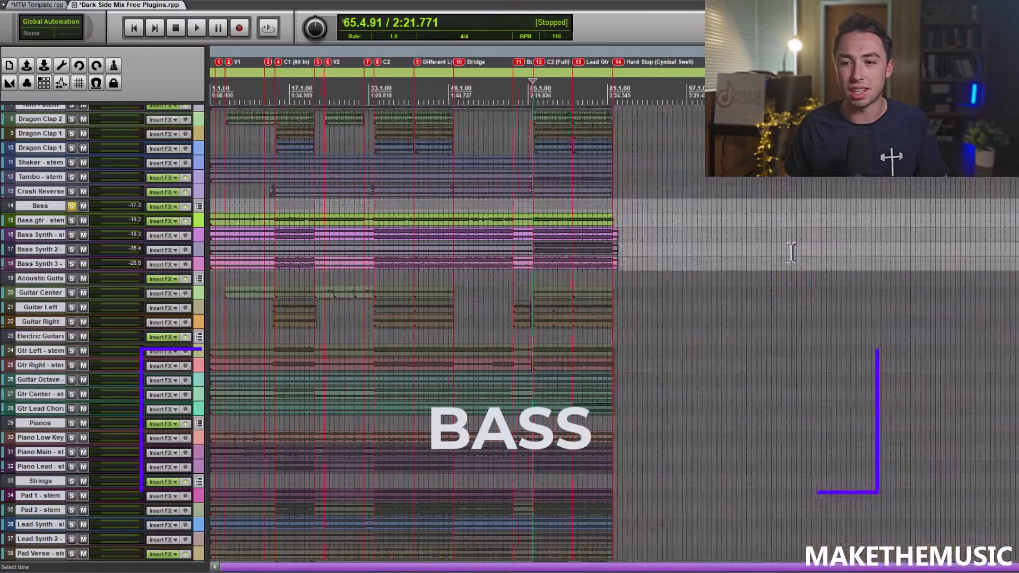
{"action": "scroll", "coordinate": [276, 221], "scroll_direction": "up", "scroll_amount": 3}
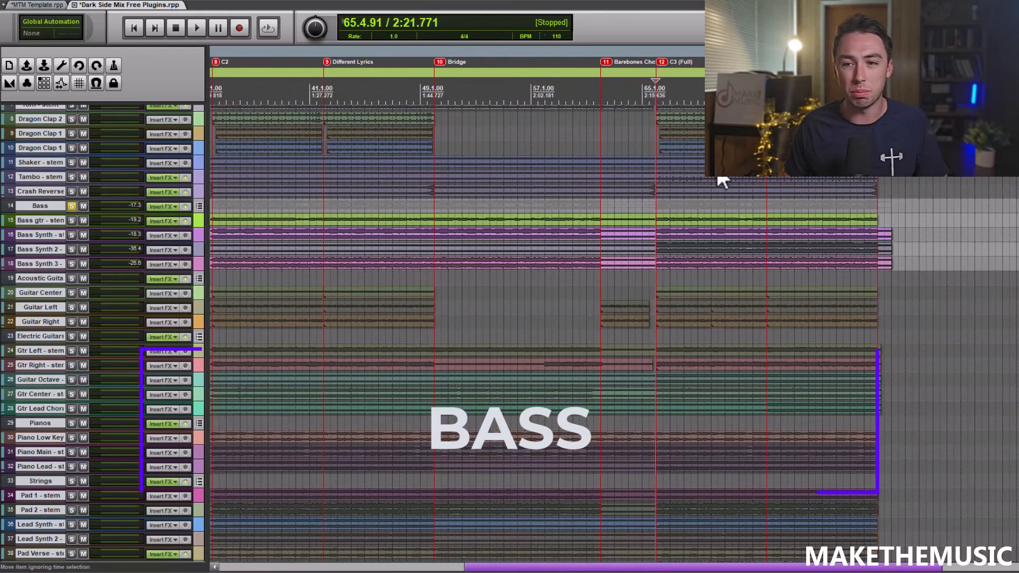
{"action": "scroll", "coordinate": [743, 191], "scroll_direction": "up", "scroll_amount": 2}
{"action": "key", "text": "space"}
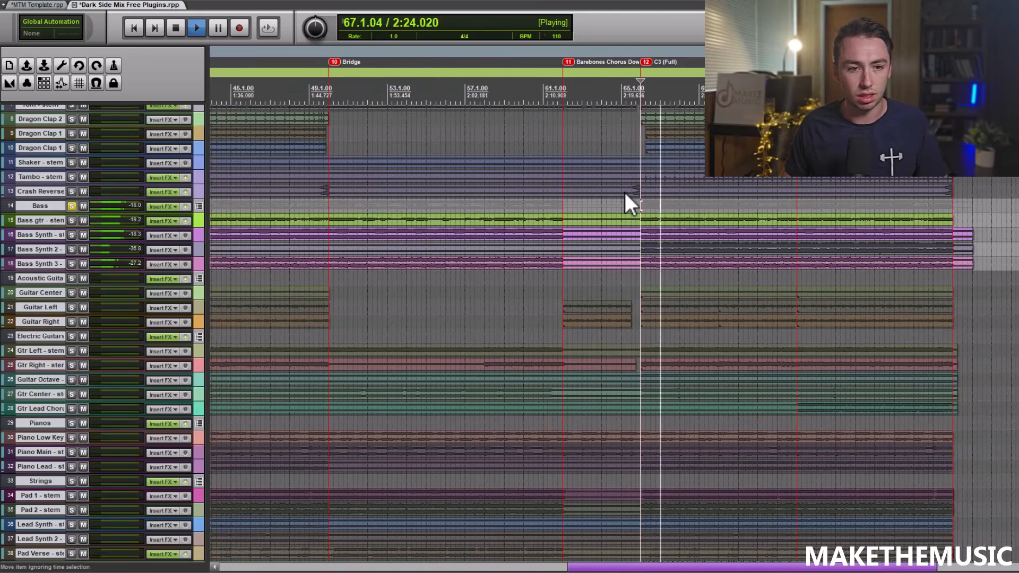
{"action": "mouse_move", "coordinate": [155, 207]}
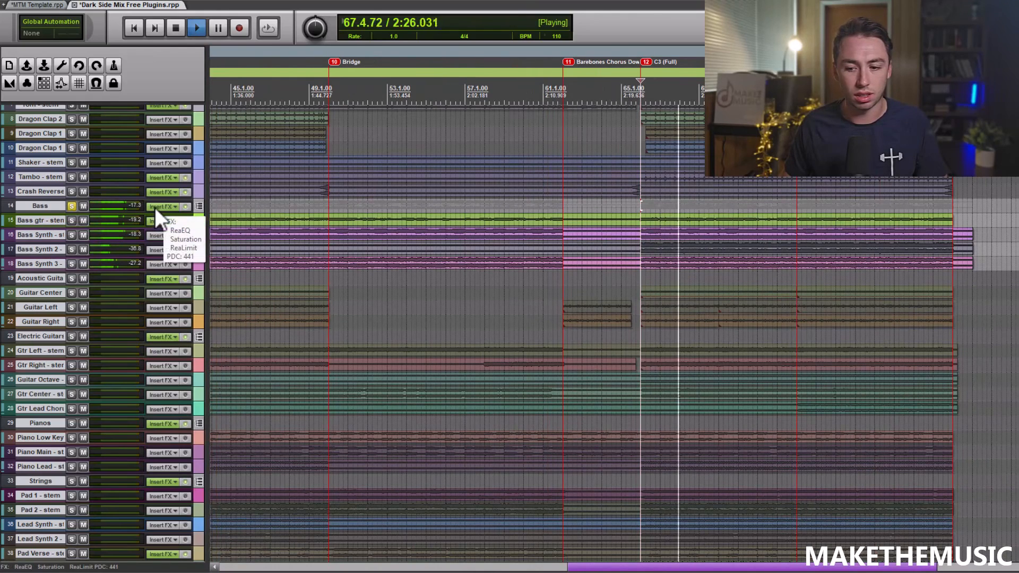
{"action": "key", "text": "space"}
Examine the Bass folder's ReaEQ, Saturation and ReaLimit settings, play the soloed bass through the limiter, and close the effects window
{"action": "left_click", "coordinate": [154, 207]}
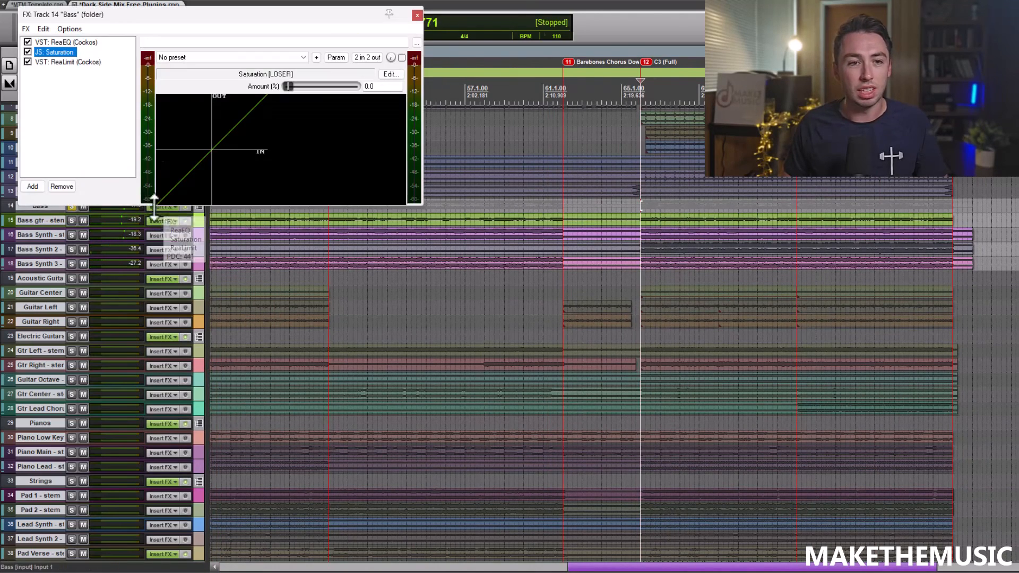
{"action": "left_click", "coordinate": [70, 44]}
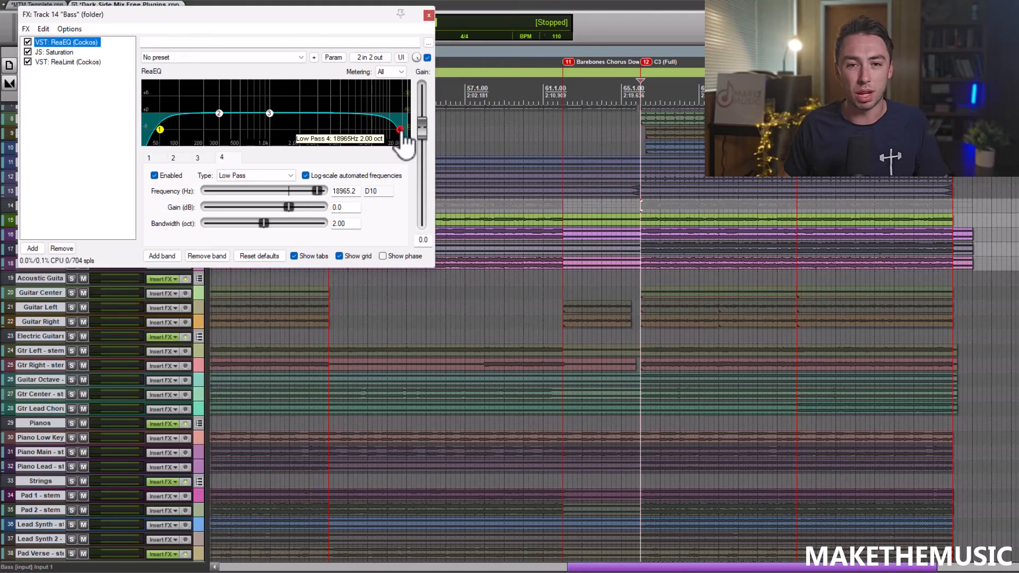
{"action": "left_click", "coordinate": [59, 49]}
{"action": "left_click_drag", "start_coordinate": [305, 85], "coordinate": [310, 90]}
{"action": "left_click", "coordinate": [82, 62]}
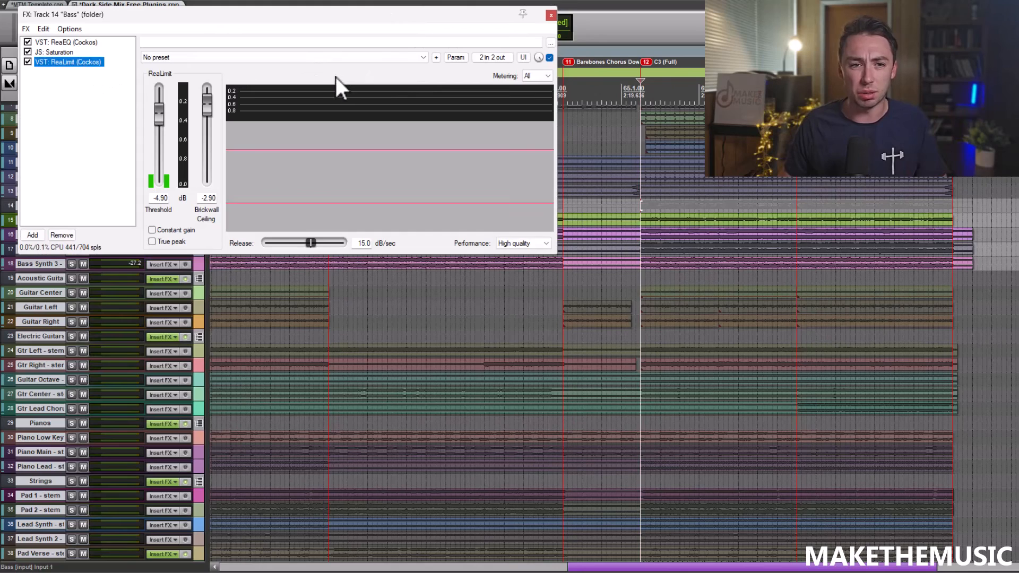
{"action": "key", "text": "space"}
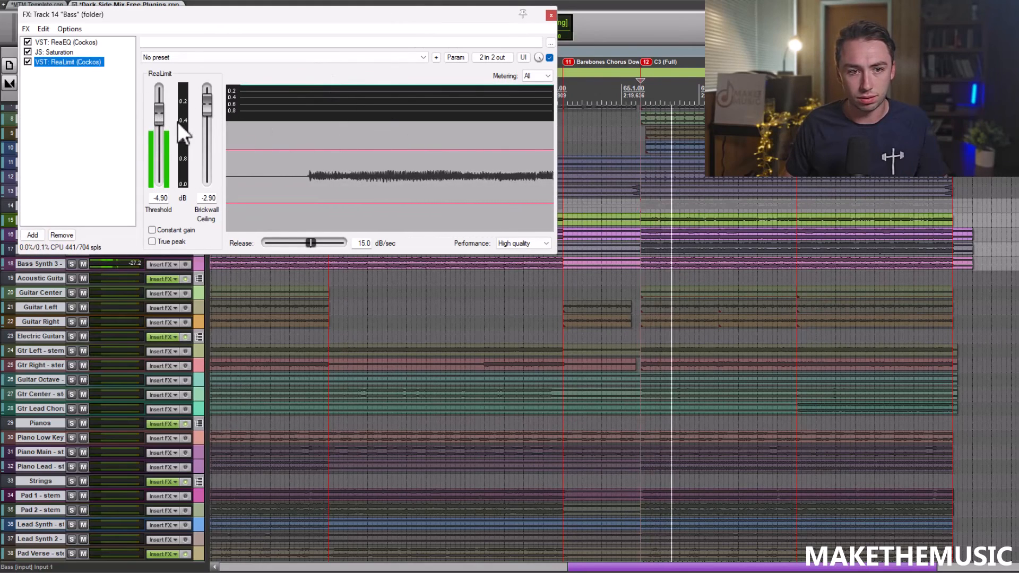
{"action": "left_click_drag", "start_coordinate": [215, 14], "coordinate": [373, 26]}
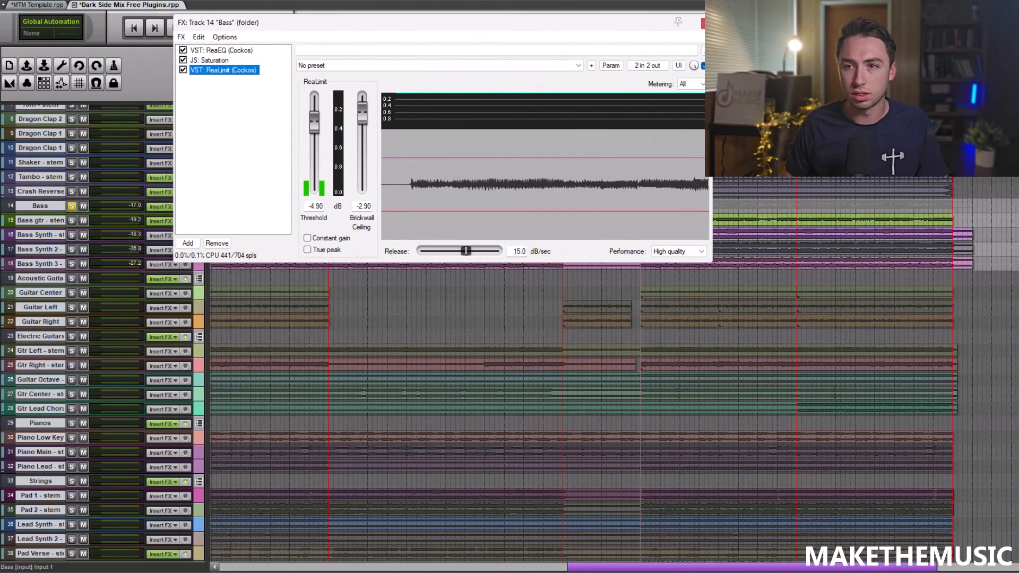
{"action": "left_click", "coordinate": [703, 23]}
Examine the Bass gtr stem's ReaEQ and ReaComp while playing it soloed, then close the effects and unsolo the track
{"action": "left_click", "coordinate": [71, 220]}
{"action": "left_click", "coordinate": [71, 206]}
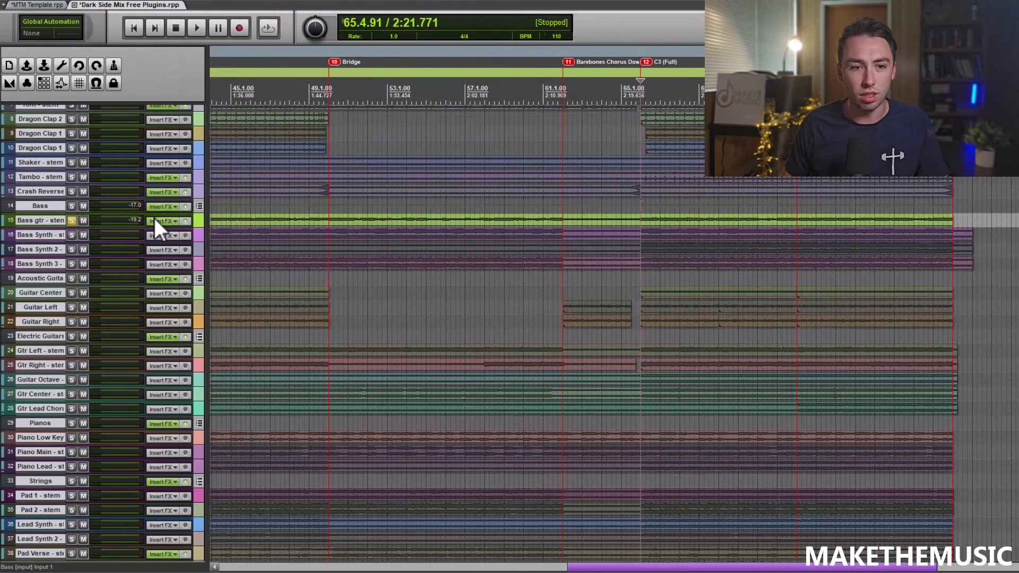
{"action": "left_click", "coordinate": [154, 220]}
{"action": "left_click", "coordinate": [228, 64]}
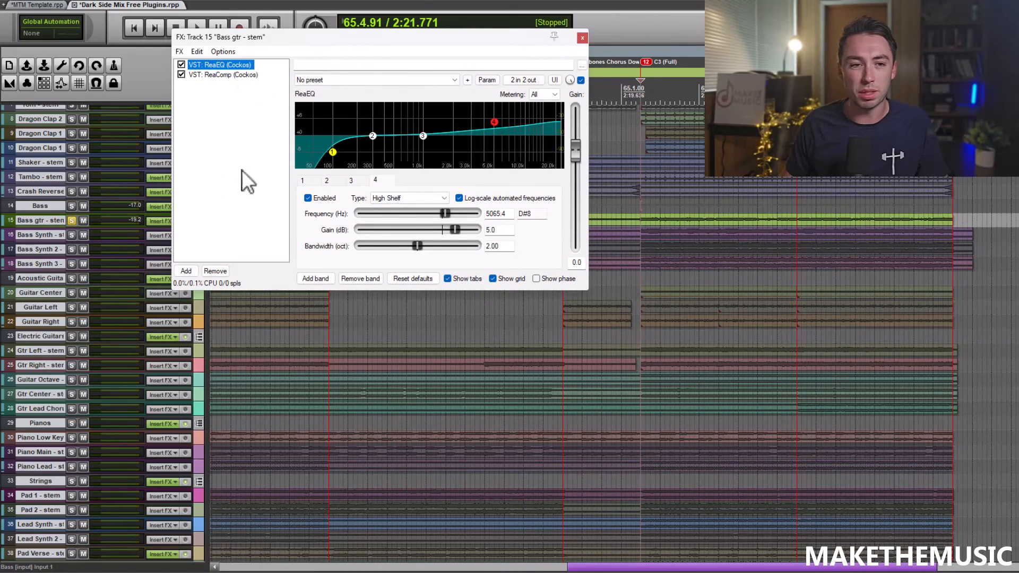
{"action": "key", "text": "space"}
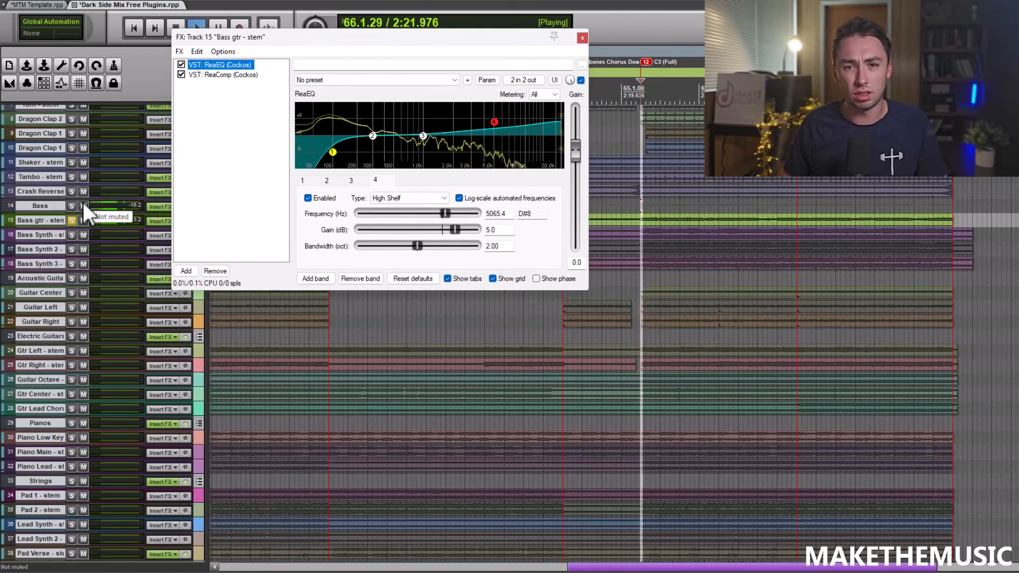
{"action": "left_click", "coordinate": [215, 75]}
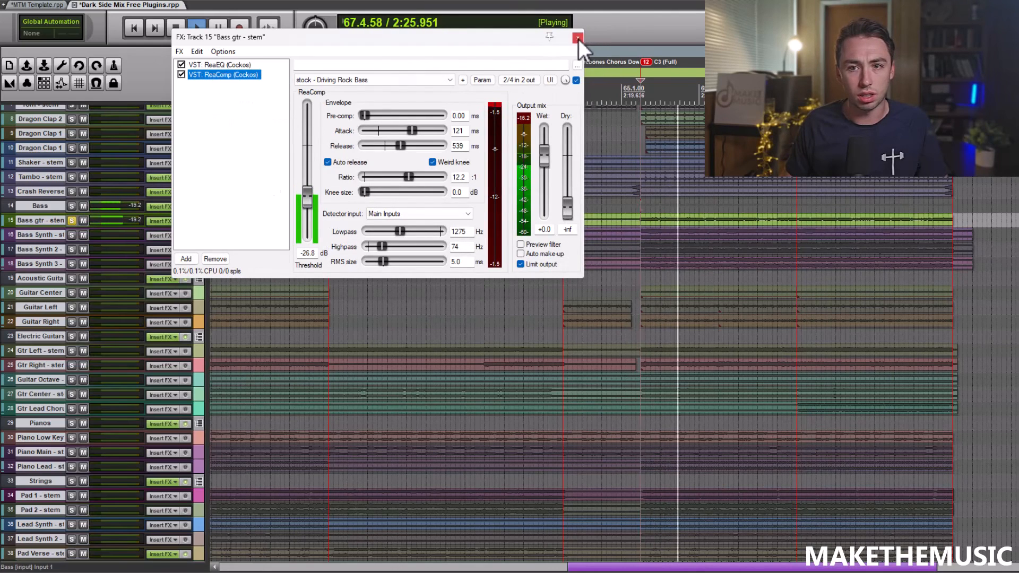
{"action": "key", "text": "space"}
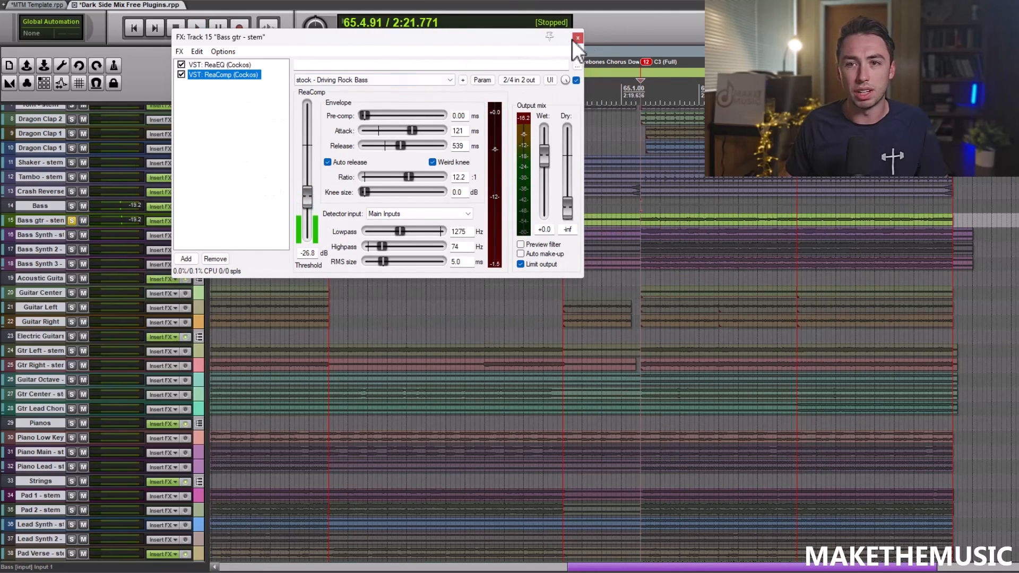
{"action": "left_click", "coordinate": [578, 38]}
{"action": "left_click", "coordinate": [71, 220]}
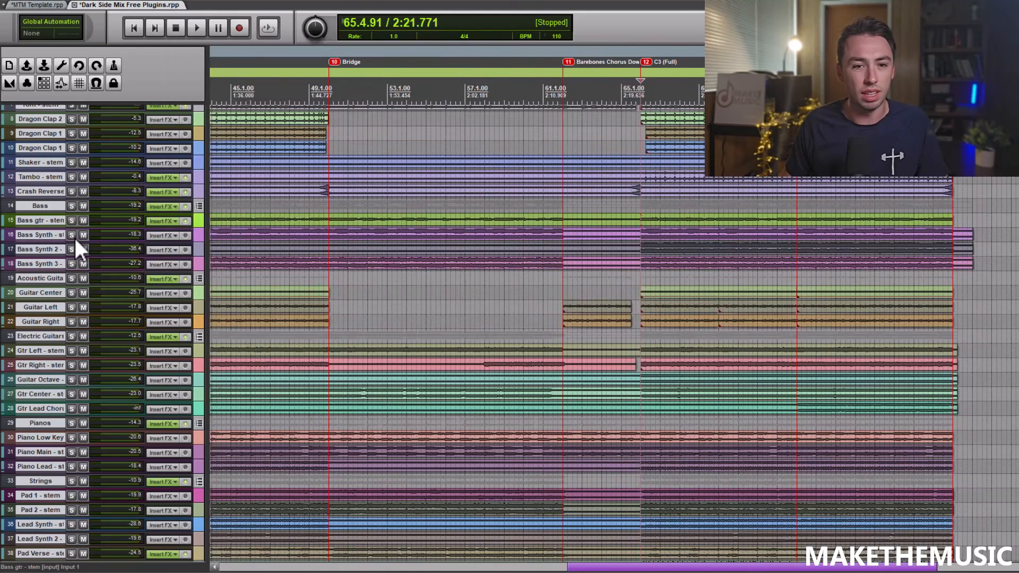
Play the three Bass Synth stems soloed from C3 (Full), then switch the solo to the whole Bass folder
{"action": "left_click", "coordinate": [71, 235]}
{"action": "left_click", "coordinate": [72, 250]}
{"action": "left_click", "coordinate": [72, 264]}
{"action": "key", "text": "space"}
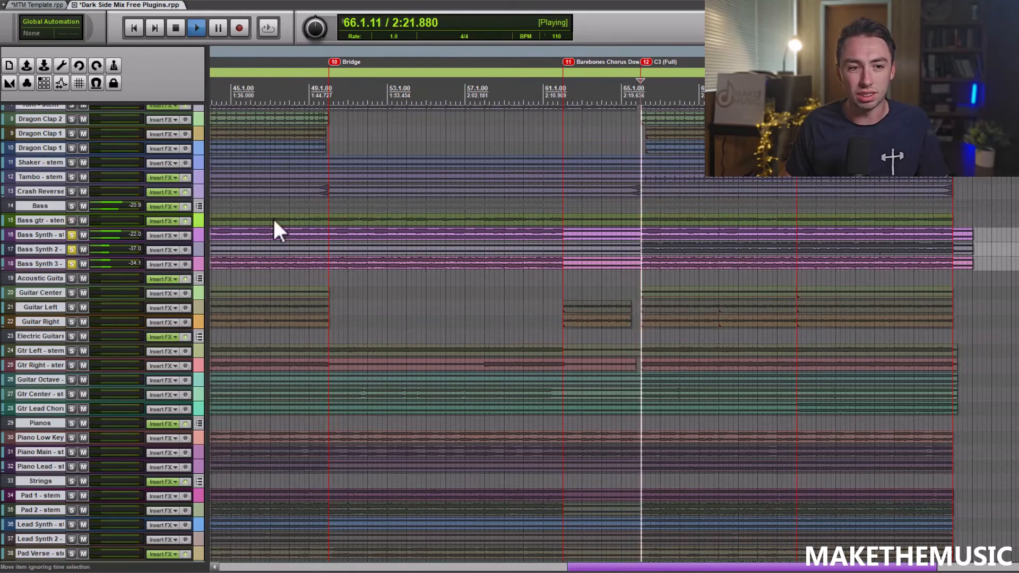
{"action": "left_click", "coordinate": [71, 206]}
{"action": "left_click", "coordinate": [71, 235]}
{"action": "left_click", "coordinate": [64, 263]}
{"action": "left_click", "coordinate": [71, 264]}
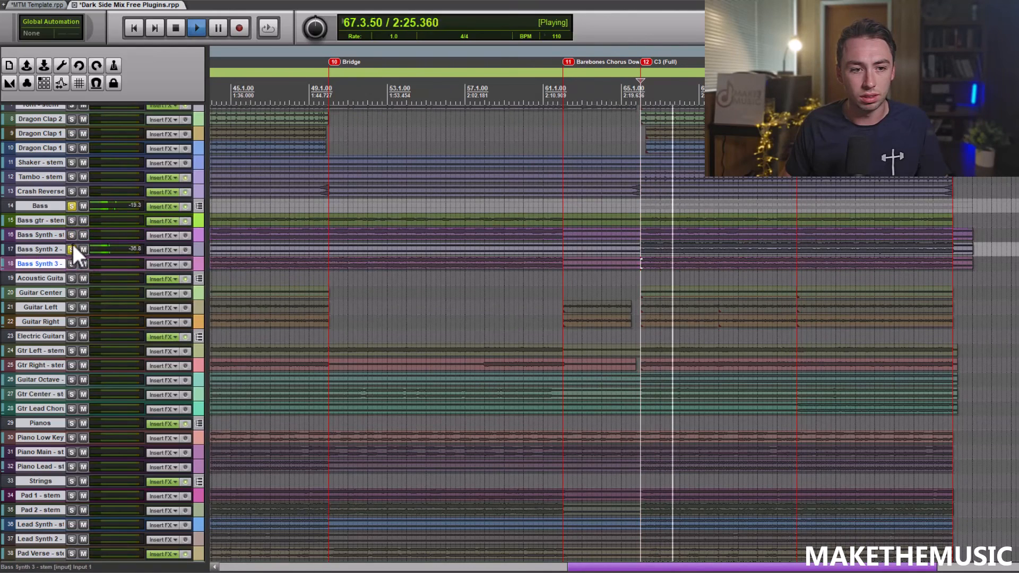
{"action": "left_click", "coordinate": [72, 249]}
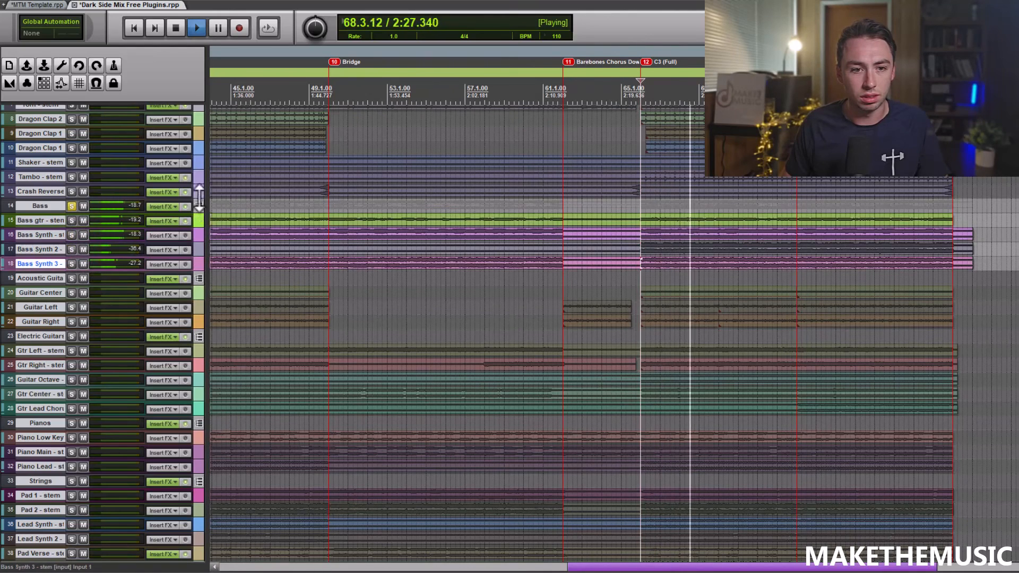
Select the tracks from Bass to Bass Synth 3, bypass their effects to compare the sound, then stop playback and unsolo the folder
{"action": "left_click", "coordinate": [200, 201], "text": "shift"}
{"action": "left_click", "coordinate": [187, 206]}
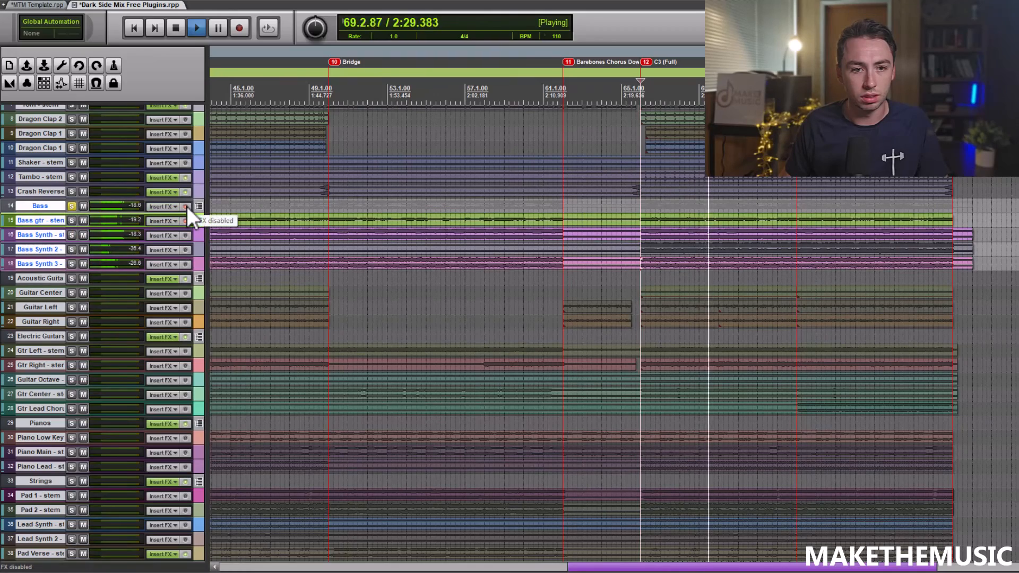
{"action": "key", "text": "space"}
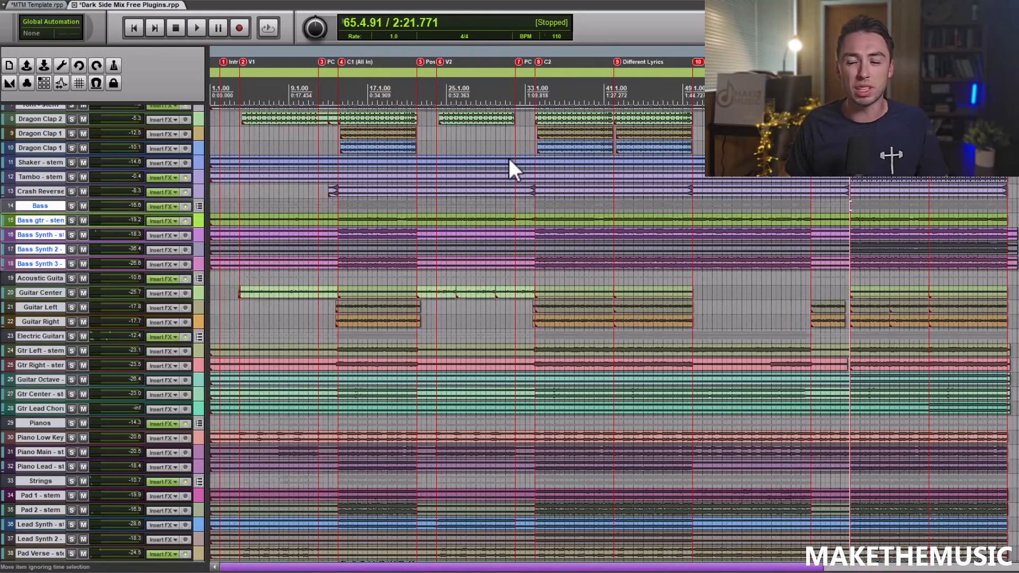
Play the full mix from C3 (Full) with nothing soloed to hear the bass in context, then stop
{"action": "scroll", "coordinate": [623, 200], "scroll_direction": "up", "scroll_amount": 3}
{"action": "scroll", "coordinate": [626, 202], "scroll_direction": "down", "scroll_amount": 3}
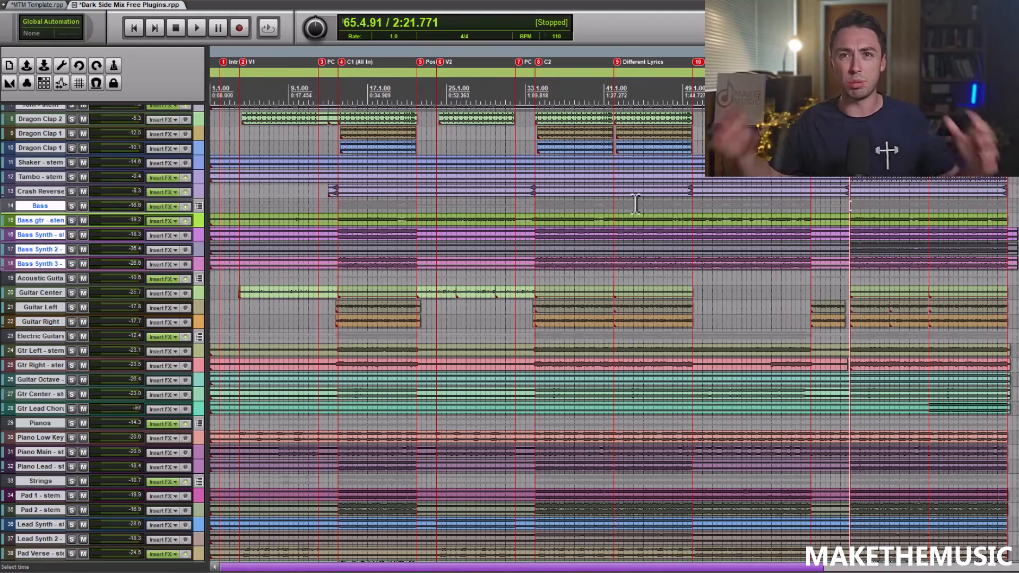
{"action": "scroll", "coordinate": [689, 194], "scroll_direction": "down", "scroll_amount": 3}
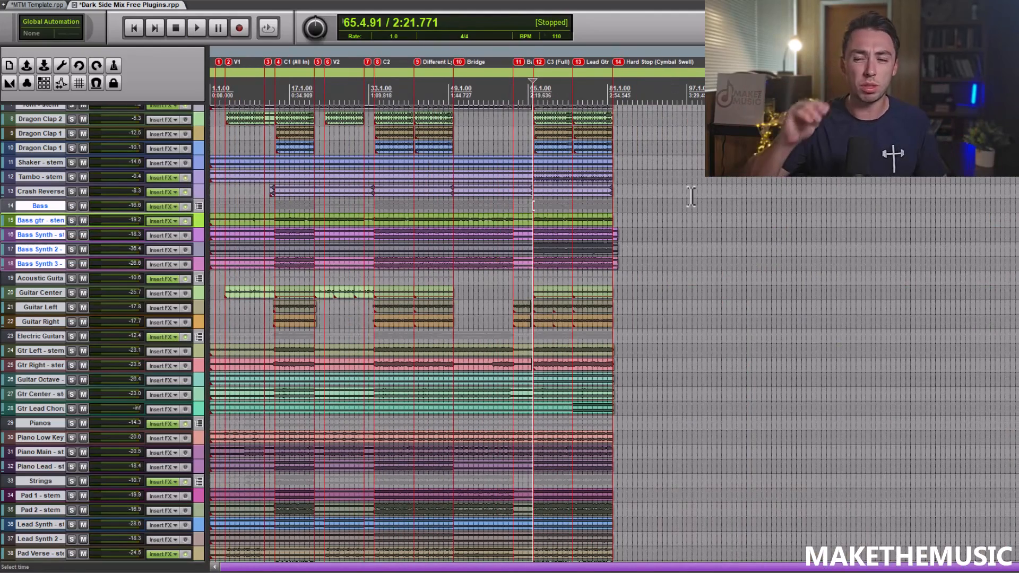
{"action": "scroll", "coordinate": [691, 198], "scroll_direction": "up", "scroll_amount": 3}
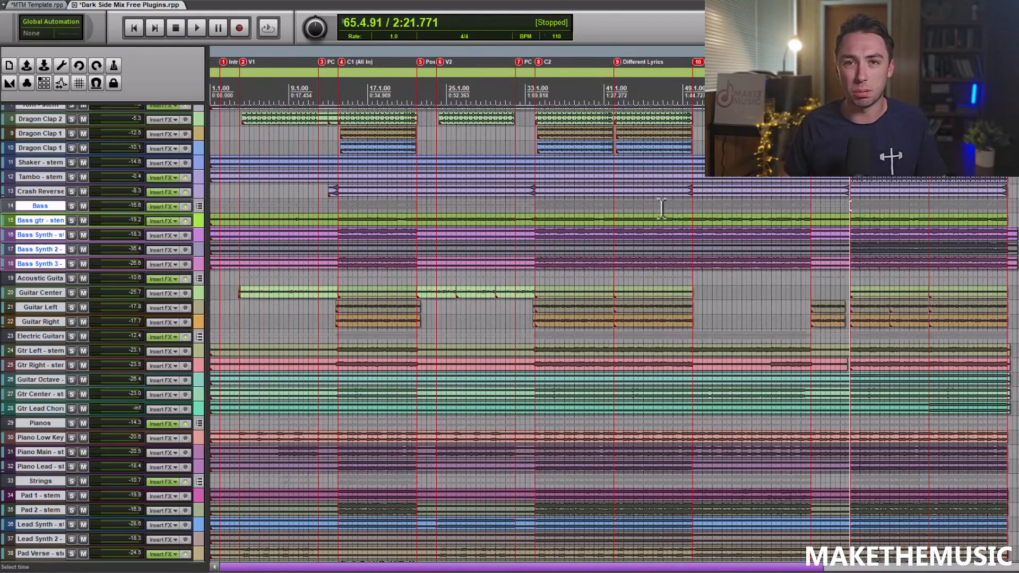
{"action": "scroll", "coordinate": [658, 207], "scroll_direction": "down", "scroll_amount": 3}
{"action": "key", "text": "space"}
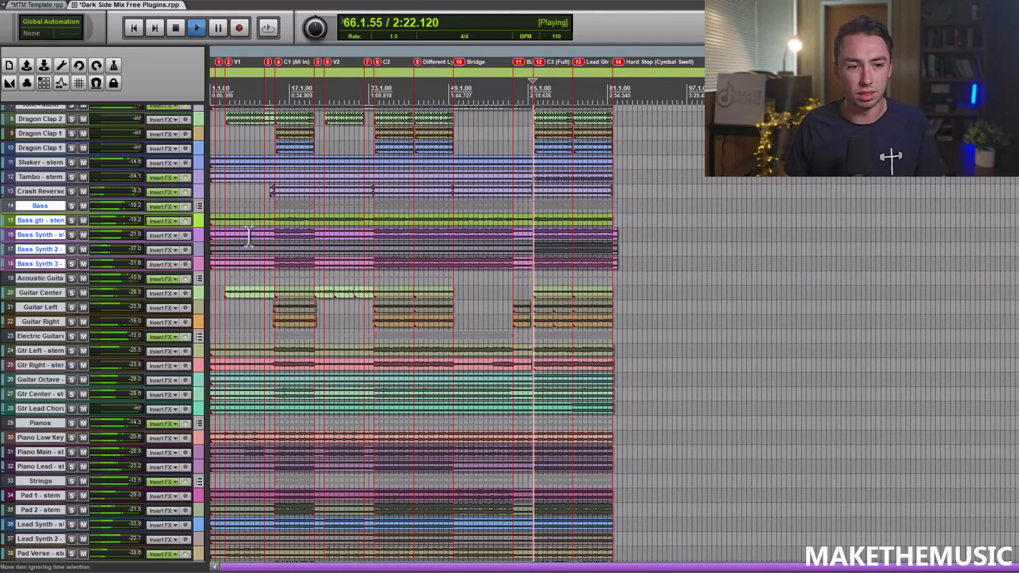
{"action": "key", "text": "space"}
Solo the Acoustic Guitars folder, listen to it from C3 (Full), and stop playback
{"action": "left_click", "coordinate": [71, 279]}
{"action": "scroll", "coordinate": [78, 319], "scroll_direction": "down", "scroll_amount": 10}
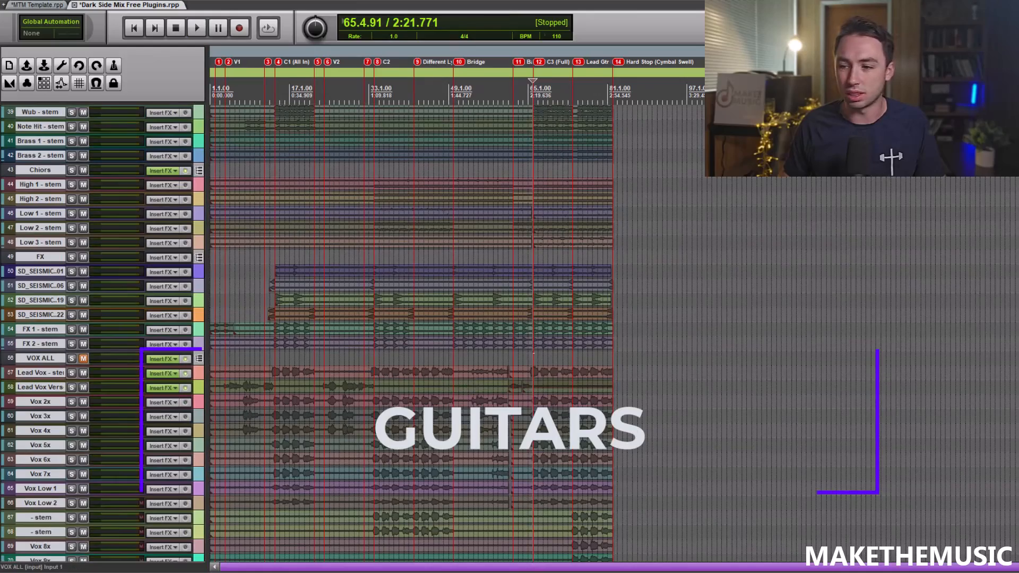
{"action": "scroll", "coordinate": [96, 363], "scroll_direction": "up", "scroll_amount": 10}
{"action": "scroll", "coordinate": [720, 270], "scroll_direction": "up", "scroll_amount": 4}
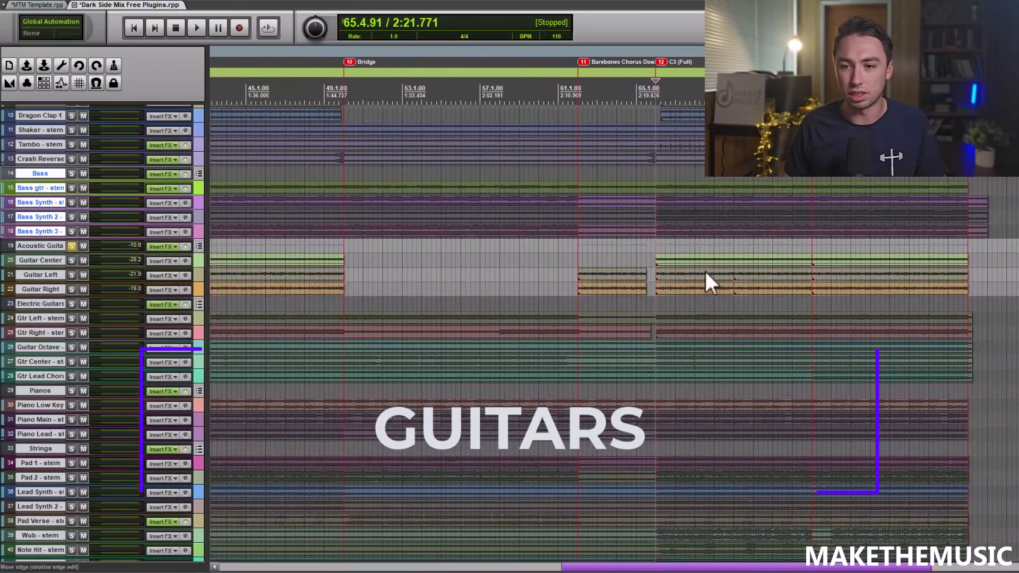
{"action": "key", "text": "space"}
{"action": "scroll", "coordinate": [667, 259], "scroll_direction": "up", "scroll_amount": 2}
{"action": "scroll", "coordinate": [509, 239], "scroll_direction": "down", "scroll_amount": 3}
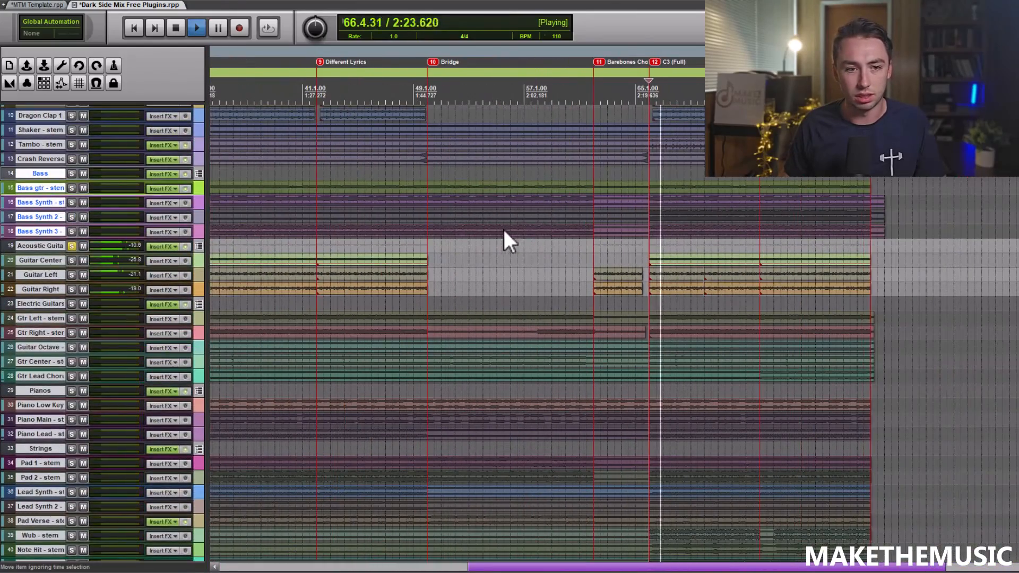
{"action": "key", "text": "space"}
Open the Acoustic Guitars folder's effects, examine the Saturation setting, and move the window clear of the track controls
{"action": "left_click", "coordinate": [155, 250]}
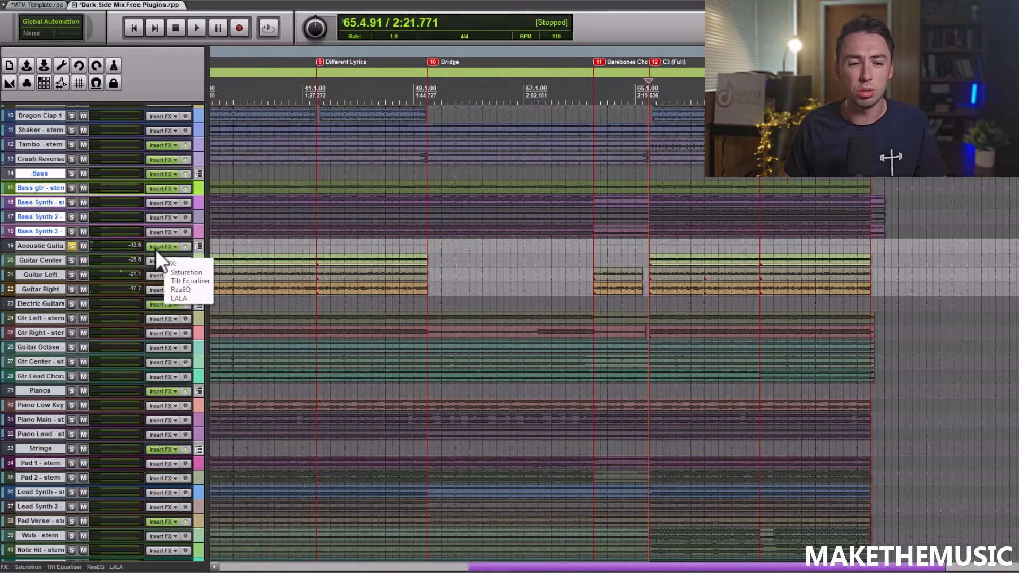
{"action": "left_click", "coordinate": [155, 250]}
{"action": "left_click", "coordinate": [117, 43]}
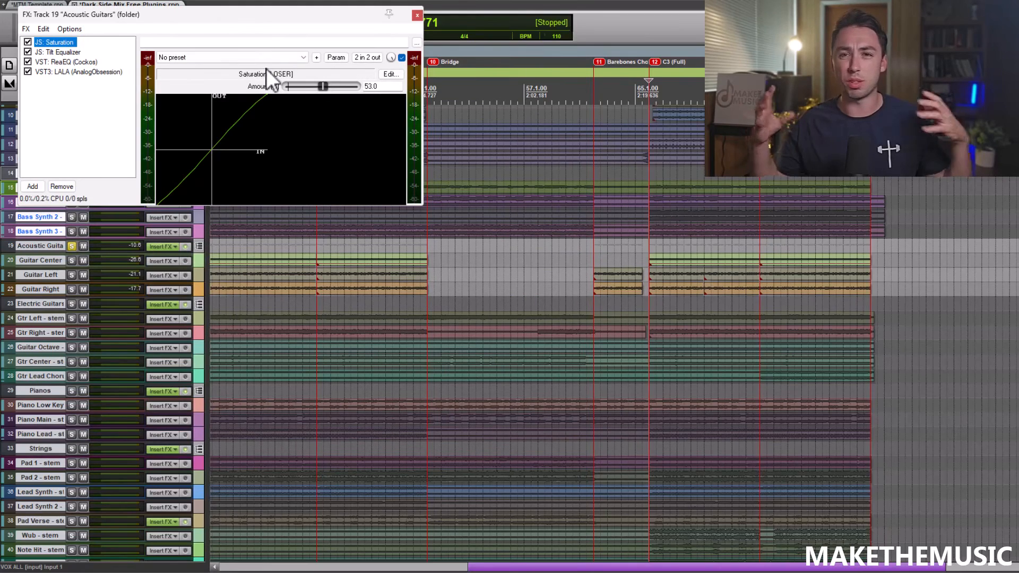
{"action": "left_click_drag", "start_coordinate": [215, 18], "coordinate": [410, 78]}
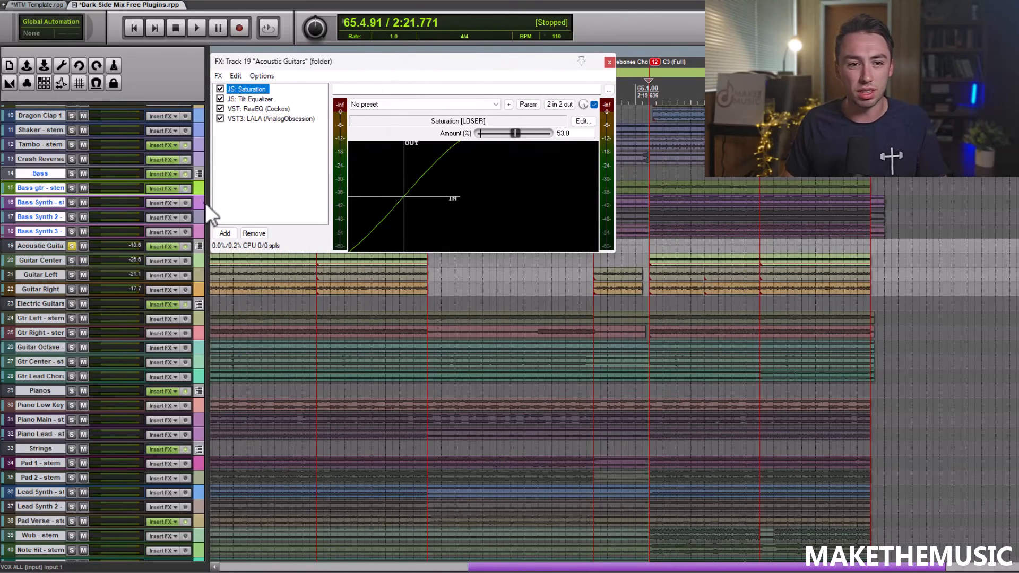
Bypass the Acoustic Guitars folder's effects, play the unprocessed guitars from C3 (Full), and stop
{"action": "left_click", "coordinate": [185, 247]}
{"action": "left_click", "coordinate": [197, 273]}
{"action": "key", "text": "space"}
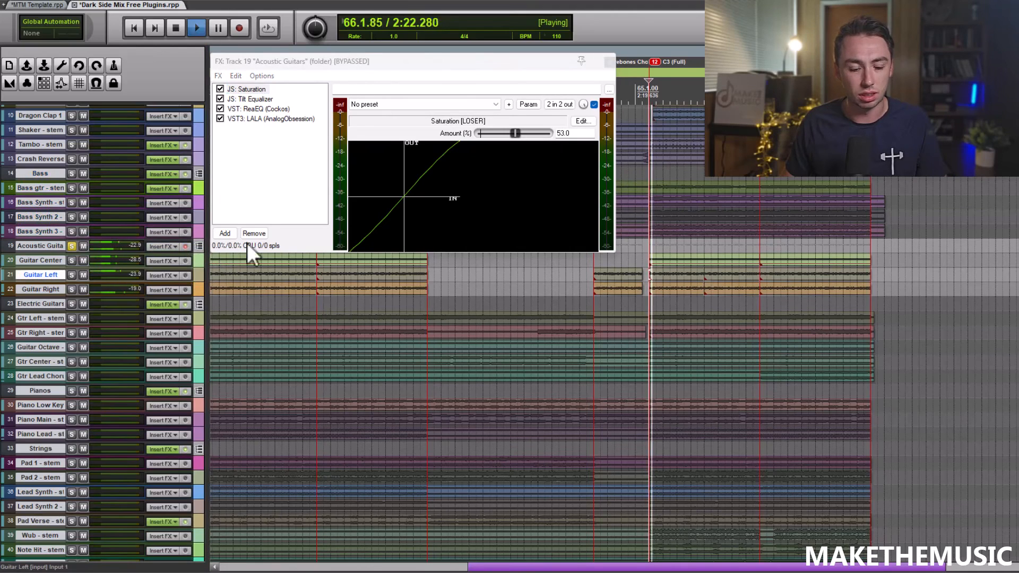
{"action": "key", "text": "space"}
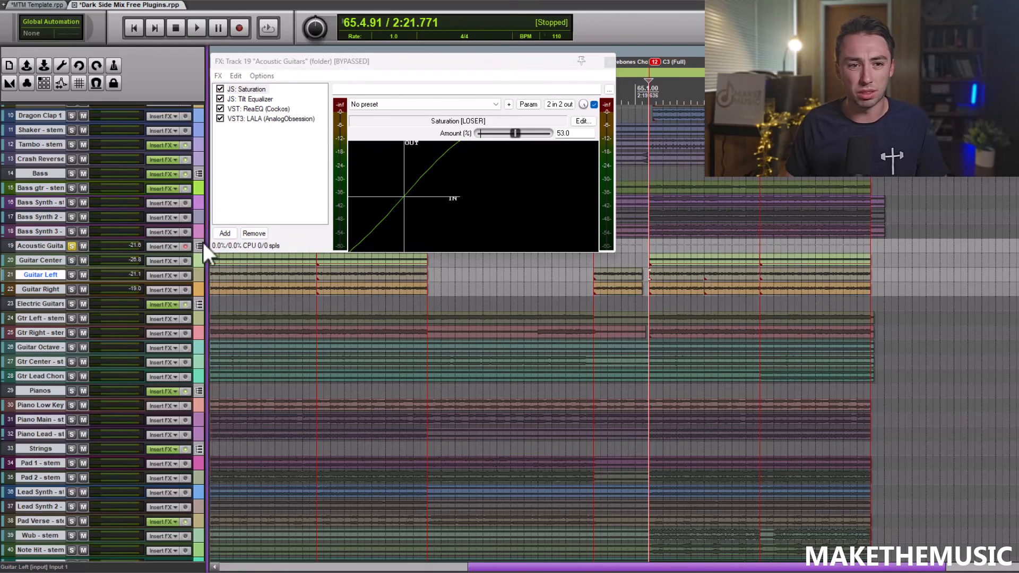
Re-enable the Acoustic Guitars folder's effects with only Saturation and Tilt Equalizer active, disabling ReaEQ and LALA, and show the Tilt Equalizer
{"action": "left_click", "coordinate": [185, 246]}
{"action": "left_click", "coordinate": [221, 99]}
{"action": "left_click", "coordinate": [220, 109]}
{"action": "left_click", "coordinate": [221, 118]}
{"action": "left_click", "coordinate": [221, 100]}
{"action": "left_click", "coordinate": [273, 100]}
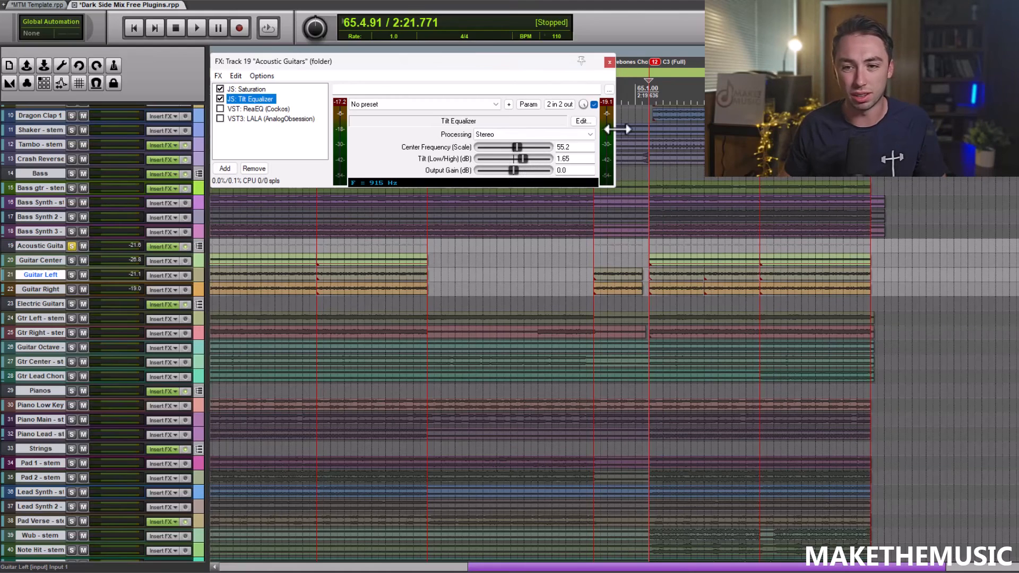
Play the acoustic guitars from C3 (Full) while switching the Tilt Equalizer off and on to compare, then stop
{"action": "key", "text": "space"}
{"action": "left_click", "coordinate": [220, 99]}
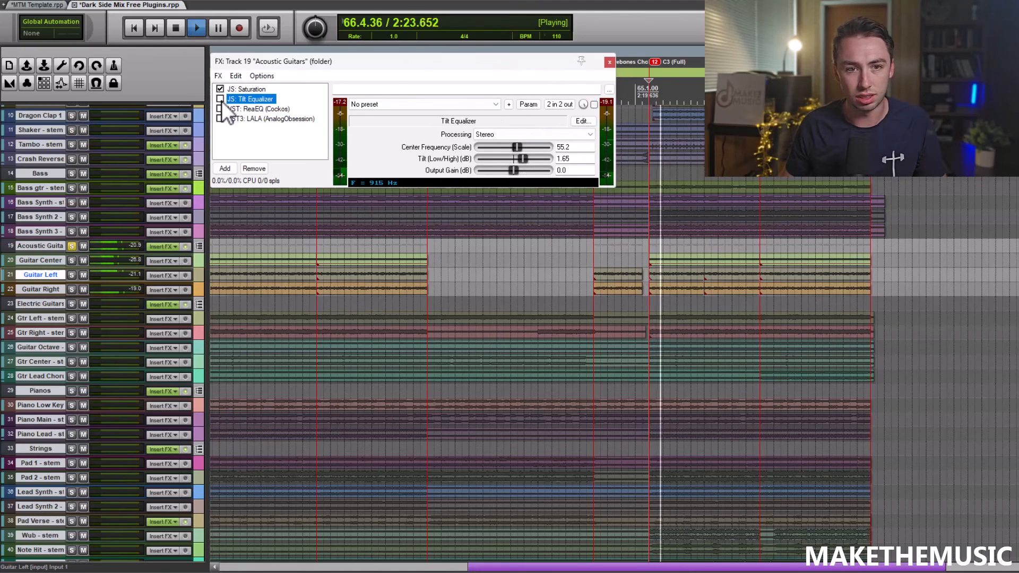
{"action": "left_click", "coordinate": [222, 99]}
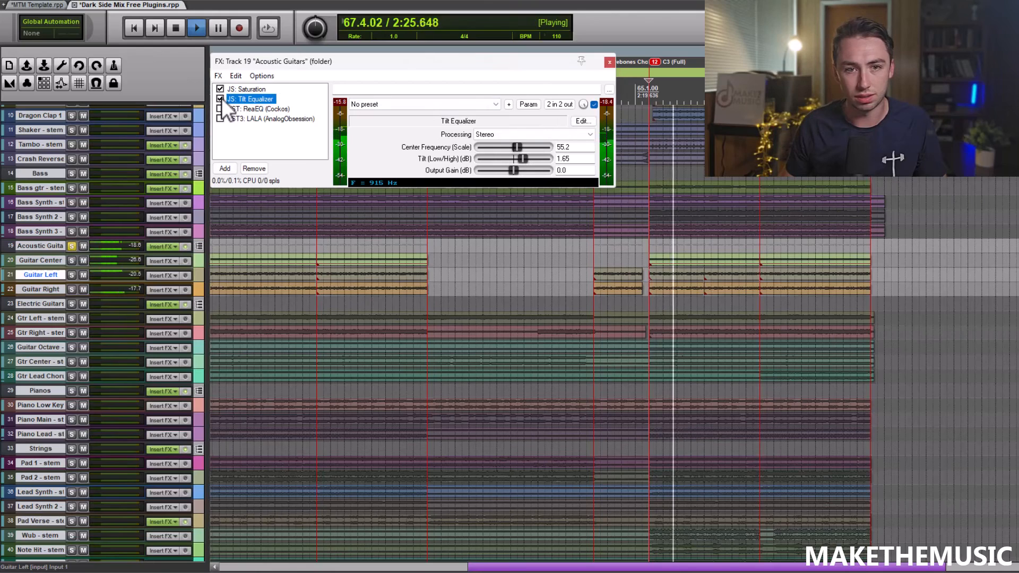
{"action": "key", "text": "space"}
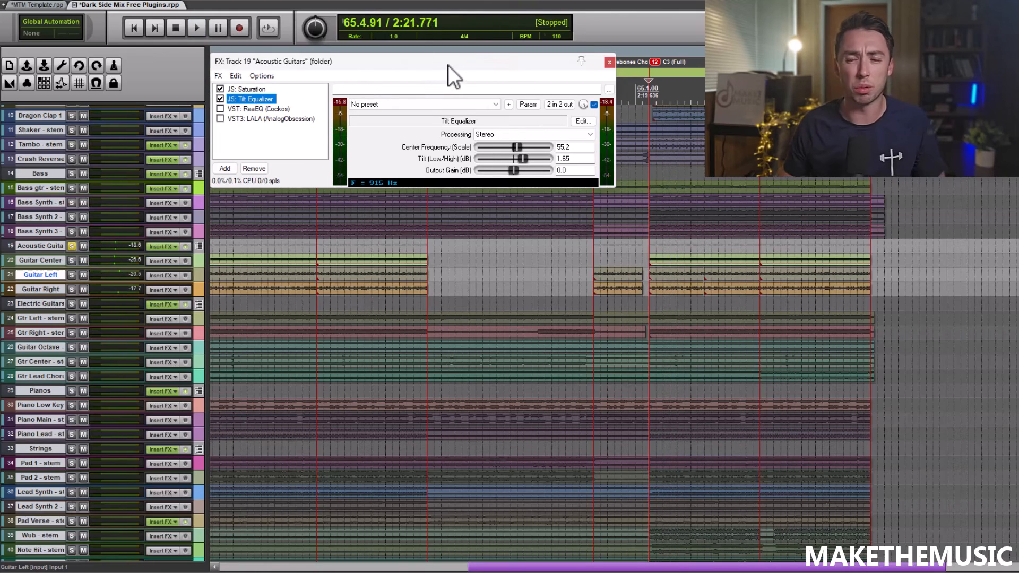
Re-enable ReaEQ on the Acoustic Guitars folder, show its curve, and play the guitars from C3 (Full) before stopping
{"action": "left_click", "coordinate": [262, 110]}
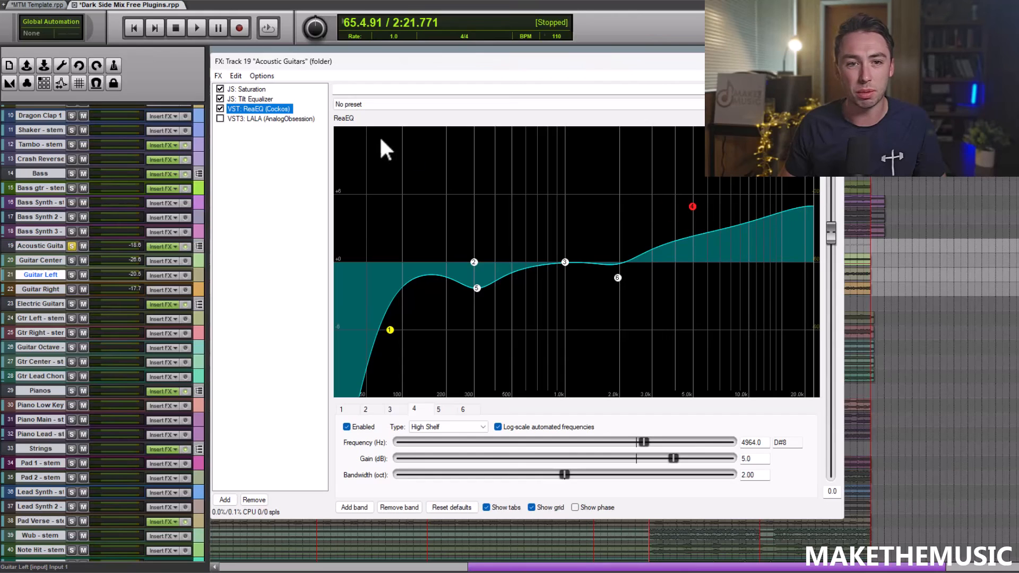
{"action": "key", "text": "space"}
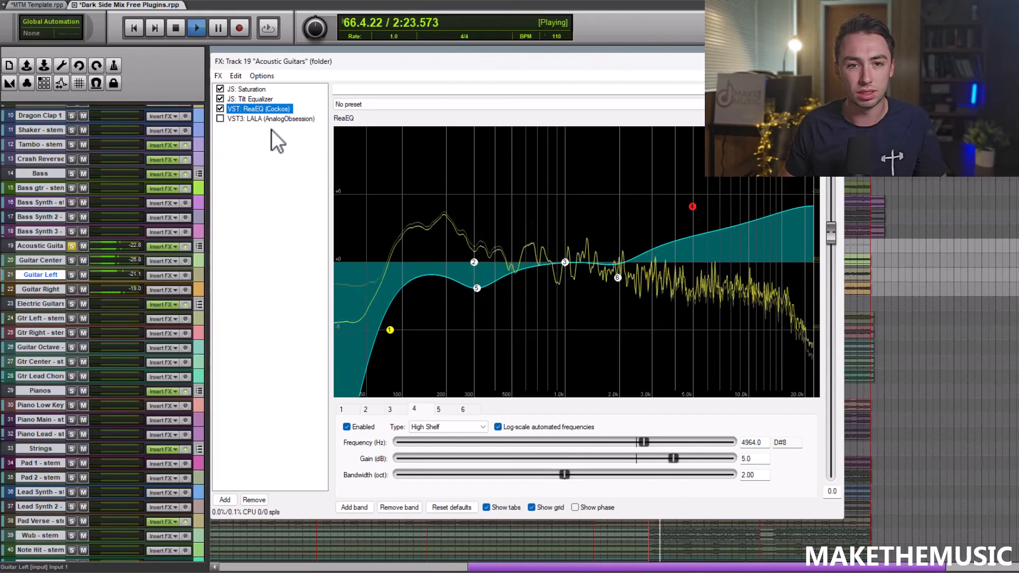
{"action": "key", "text": "space"}
Re-enable the LALA compressor on the Acoustic Guitars folder, show its controls, and play the guitars through it, then stop
{"action": "left_click", "coordinate": [220, 119]}
{"action": "left_click", "coordinate": [267, 119]}
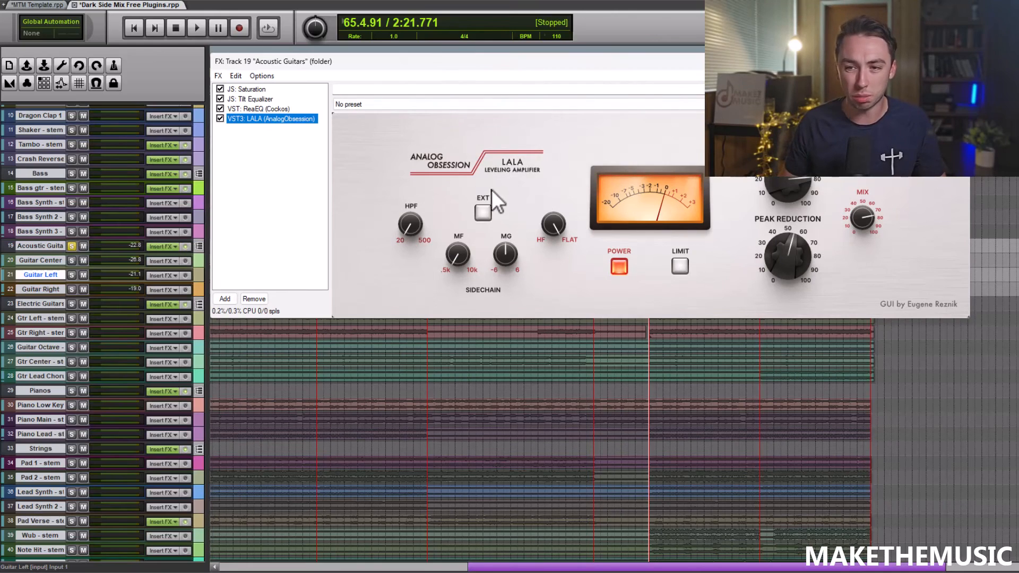
{"action": "key", "text": "space"}
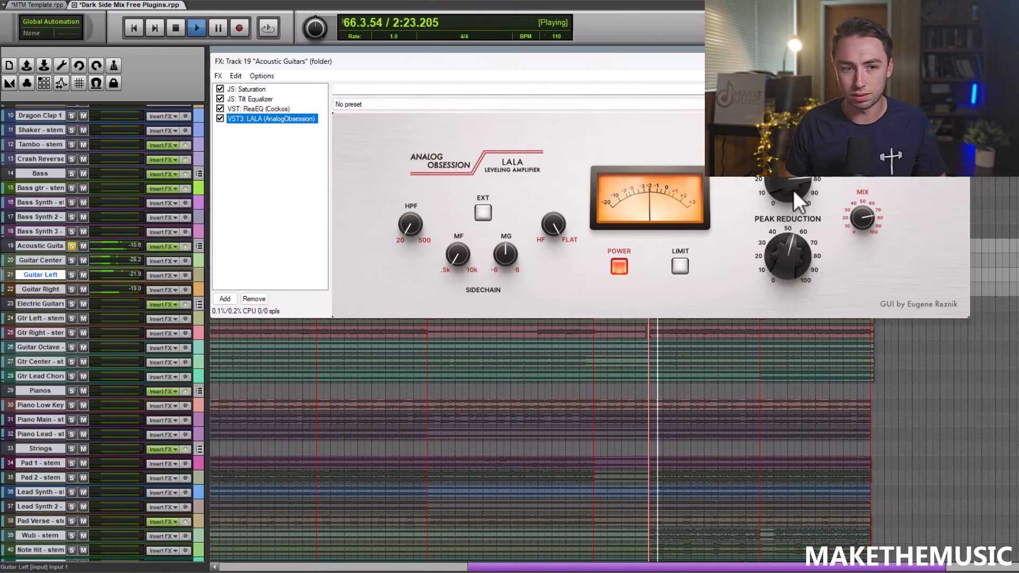
{"action": "key", "text": "space"}
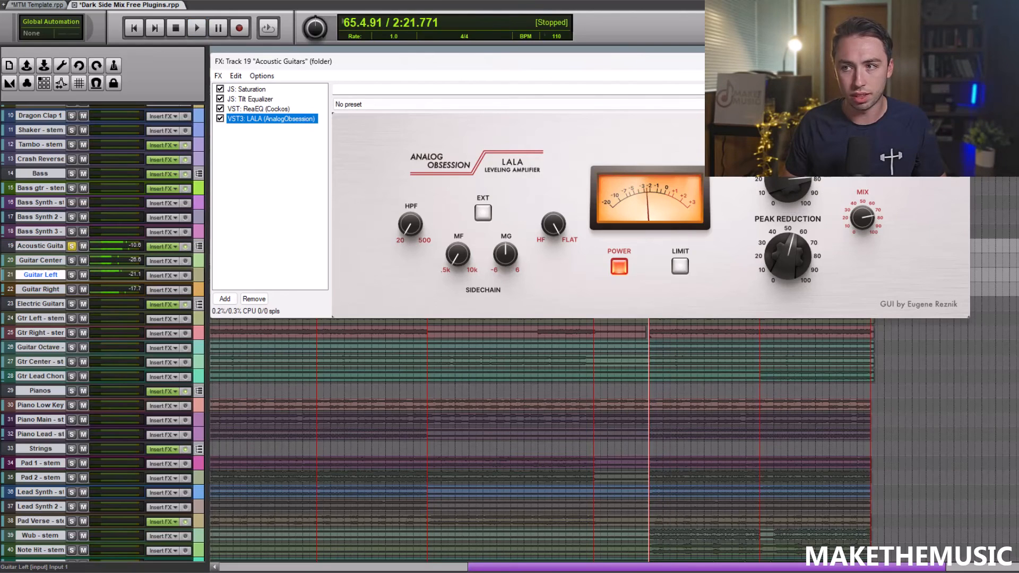
Close the effects window, unsolo the Acoustic Guitars folder, and play the full mix from C3 (Full)
{"action": "left_click", "coordinate": [960, 61]}
{"action": "scroll", "coordinate": [696, 234], "scroll_direction": "down", "scroll_amount": 3}
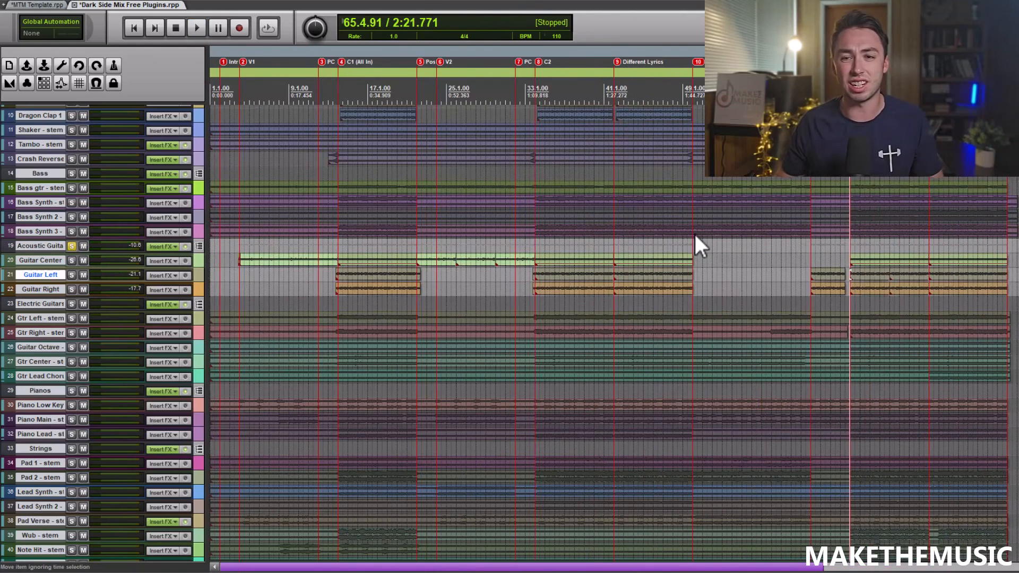
{"action": "left_click", "coordinate": [73, 247]}
{"action": "key", "text": "space"}
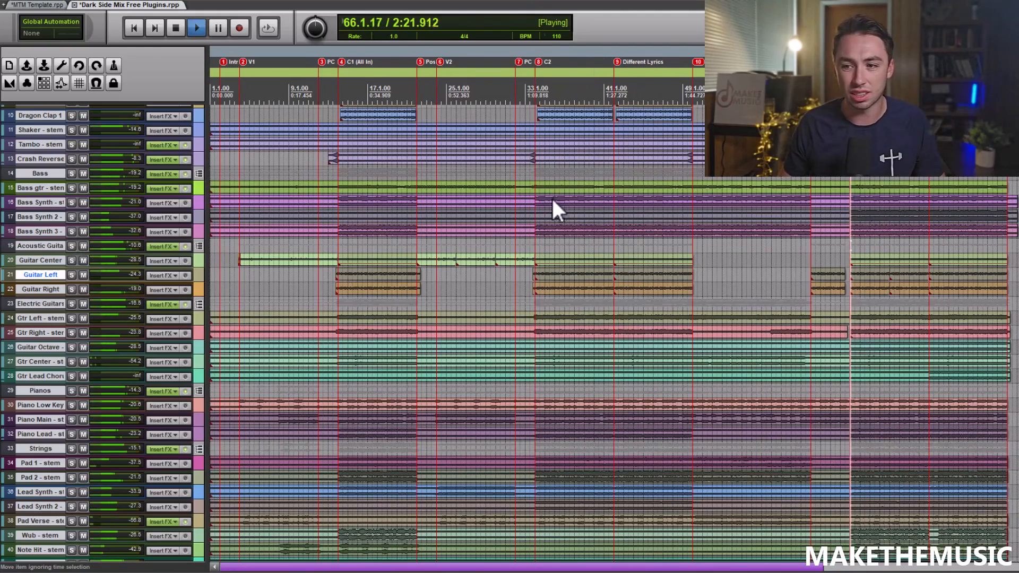
{"action": "scroll", "coordinate": [550, 209], "scroll_direction": "down", "scroll_amount": 3}
Solo the Acoustic Guitars folder and compare it with its effects bypassed and enabled over two playbacks of C3 (Full), then stop
{"action": "left_click", "coordinate": [71, 246]}
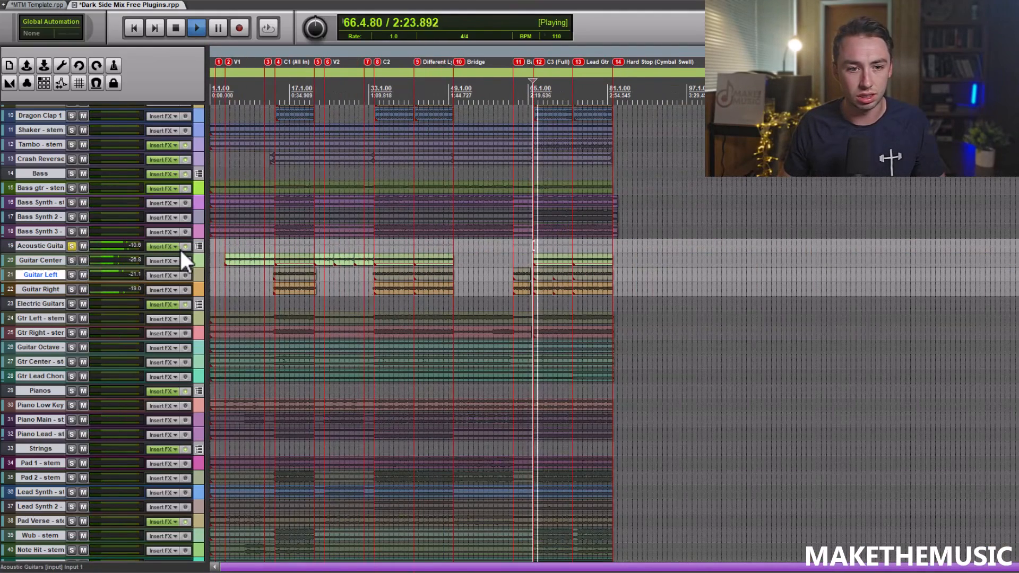
{"action": "left_click", "coordinate": [186, 247]}
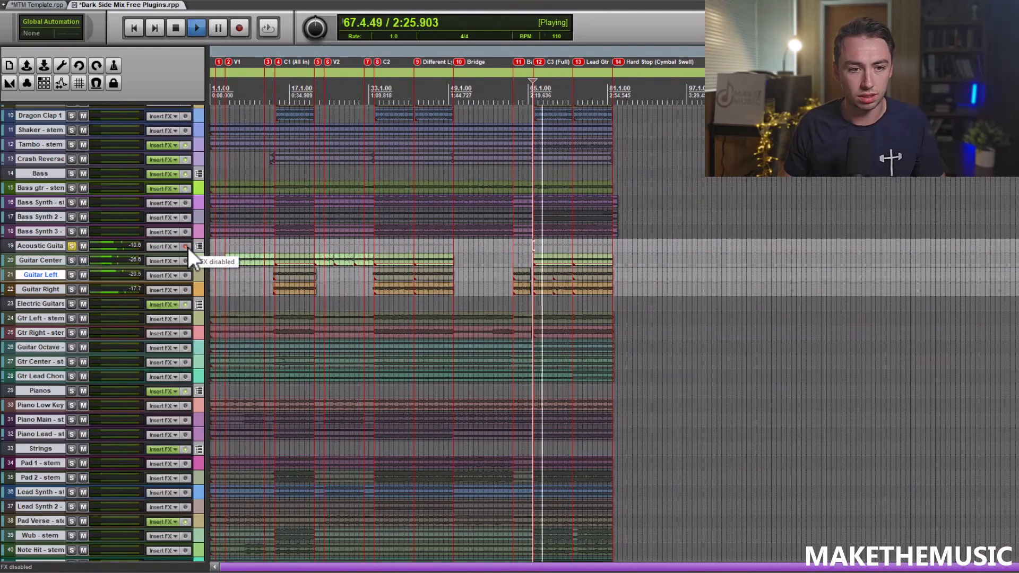
{"action": "left_click", "coordinate": [186, 247]}
{"action": "key", "text": "space"}
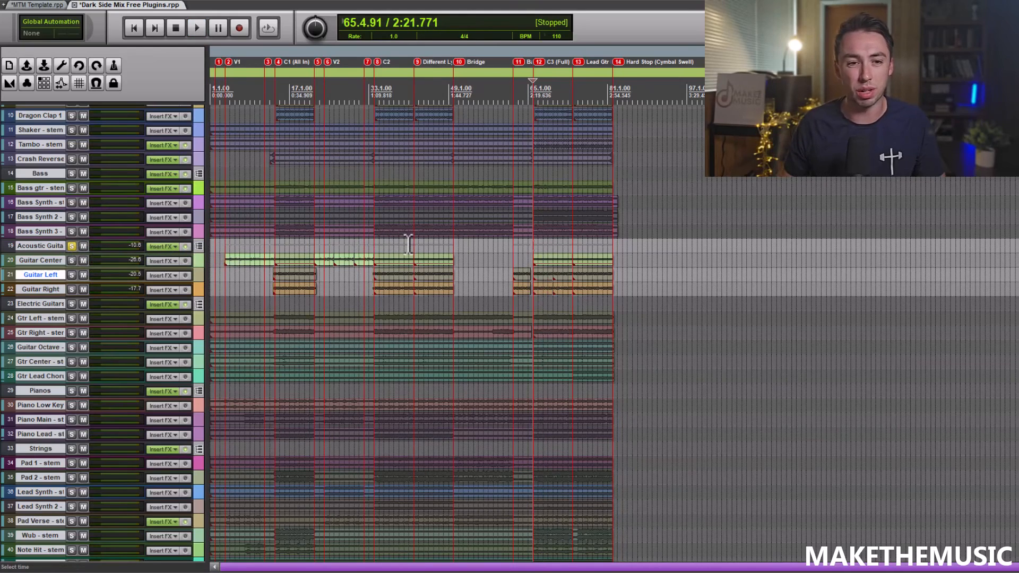
{"action": "key", "text": "space"}
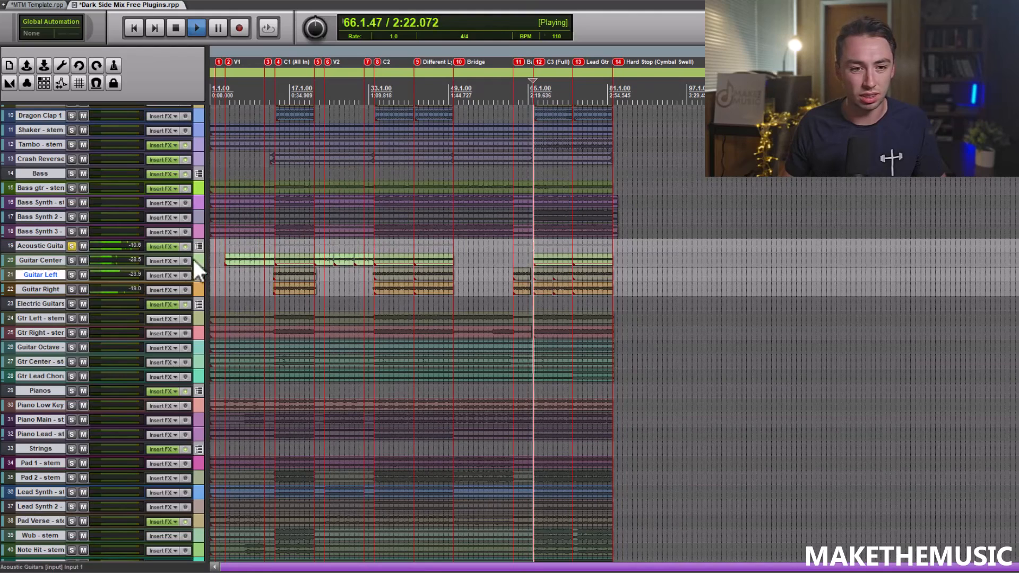
{"action": "left_click", "coordinate": [187, 247]}
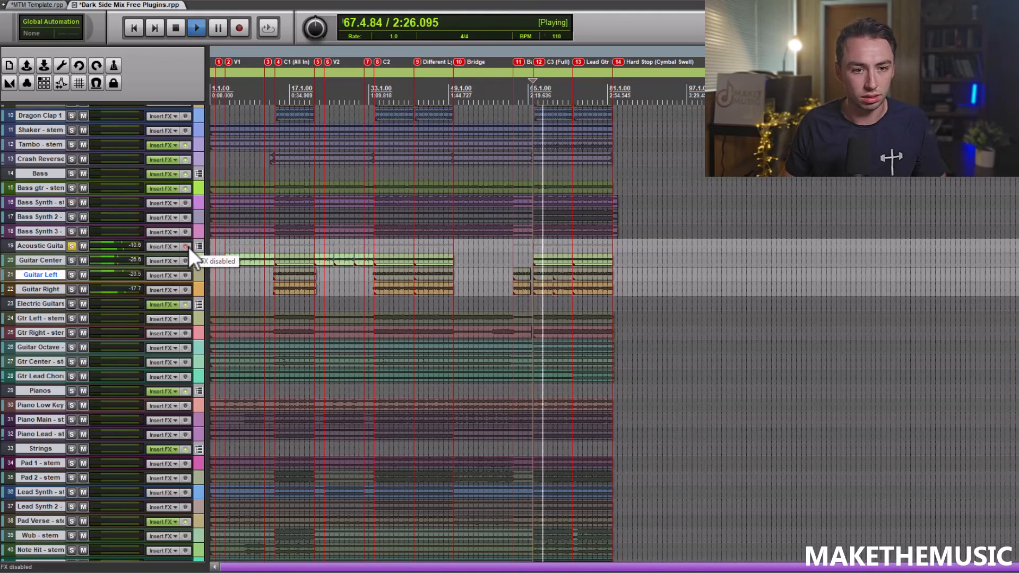
{"action": "left_click", "coordinate": [188, 247]}
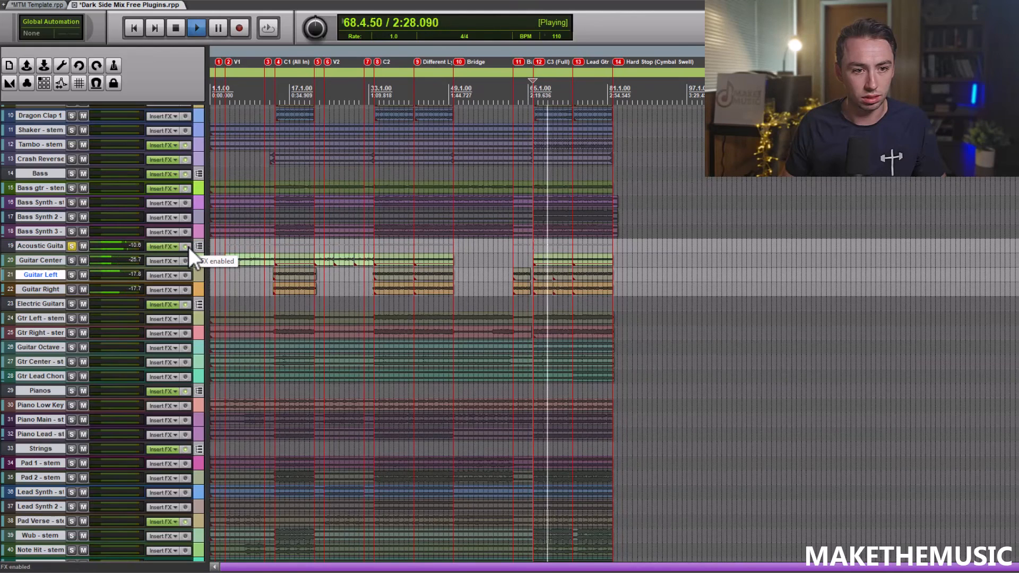
{"action": "key", "text": "space"}
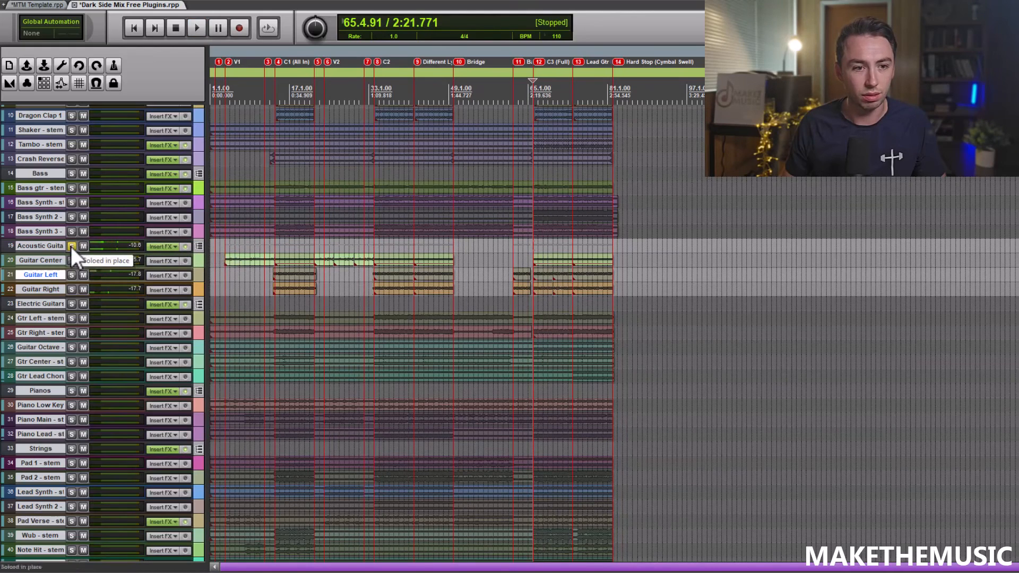
Switch the solo from the Acoustic Guitars folder to the Electric Guitars folder, listen from C3 (Full), and stop playback
{"action": "left_click", "coordinate": [71, 246]}
{"action": "left_click", "coordinate": [71, 259]}
{"action": "left_click", "coordinate": [71, 259]}
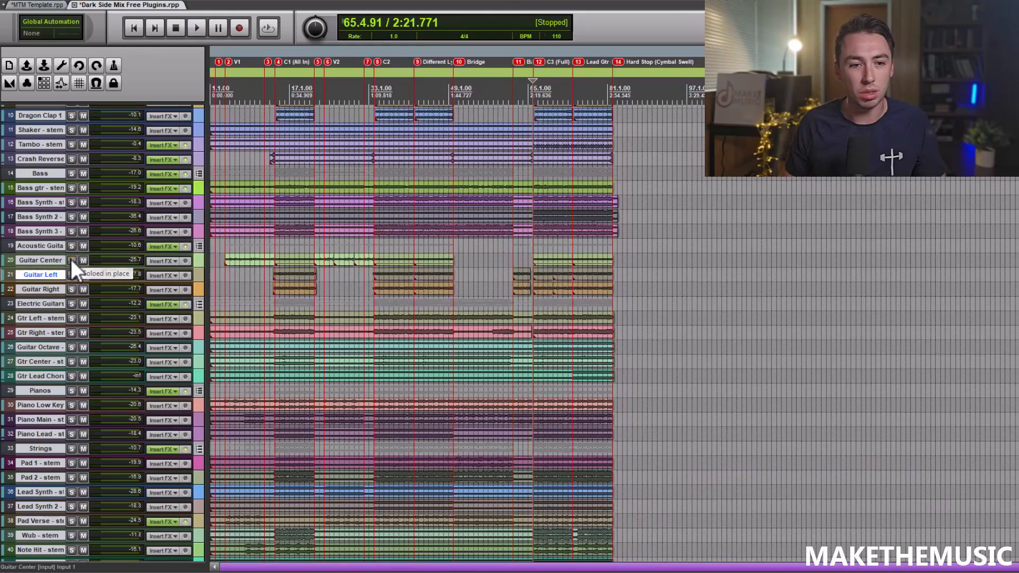
{"action": "left_click", "coordinate": [71, 304]}
{"action": "key", "text": "space"}
{"action": "scroll", "coordinate": [656, 258], "scroll_direction": "up", "scroll_amount": 3}
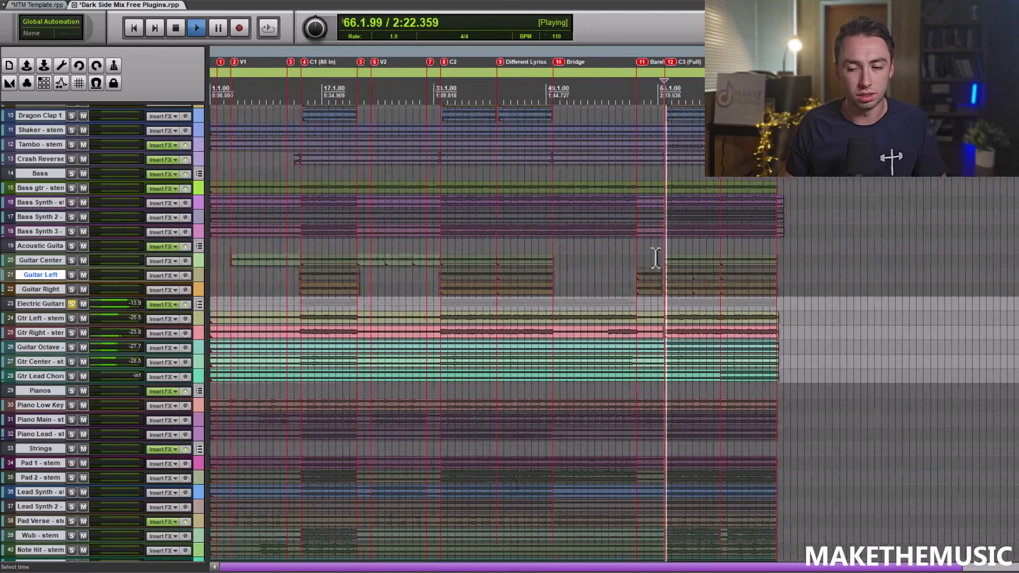
{"action": "scroll", "coordinate": [660, 260], "scroll_direction": "down", "scroll_amount": 4}
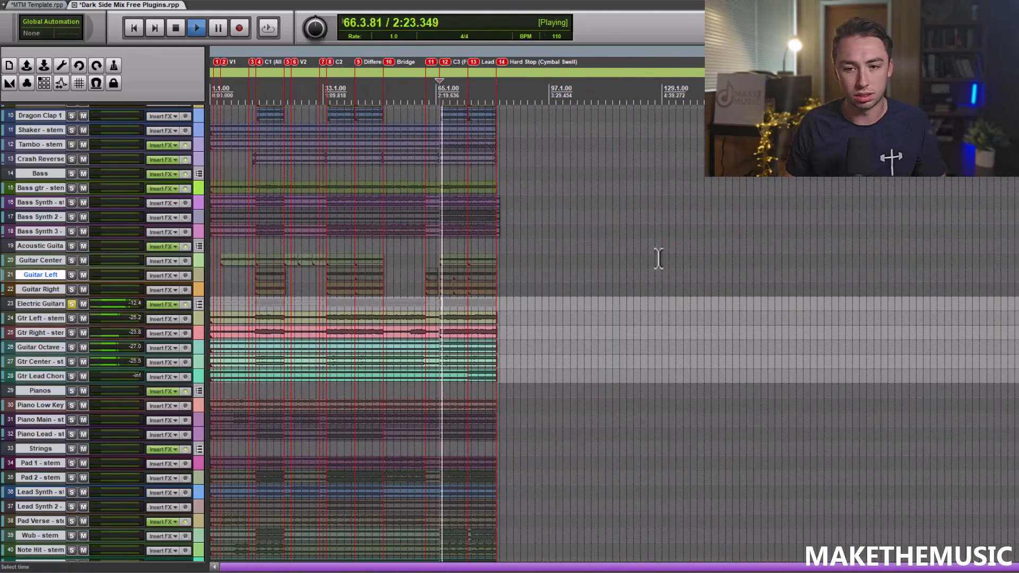
{"action": "key", "text": "space"}
Open the Electric Guitars folder's effects and raise the Saturation amount
{"action": "left_click", "coordinate": [161, 302]}
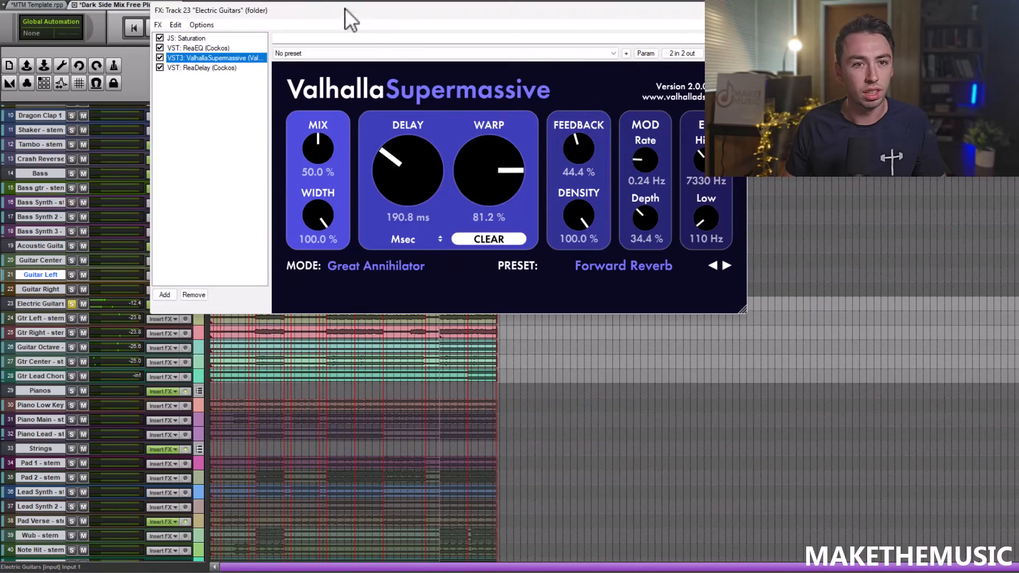
{"action": "left_click", "coordinate": [187, 38]}
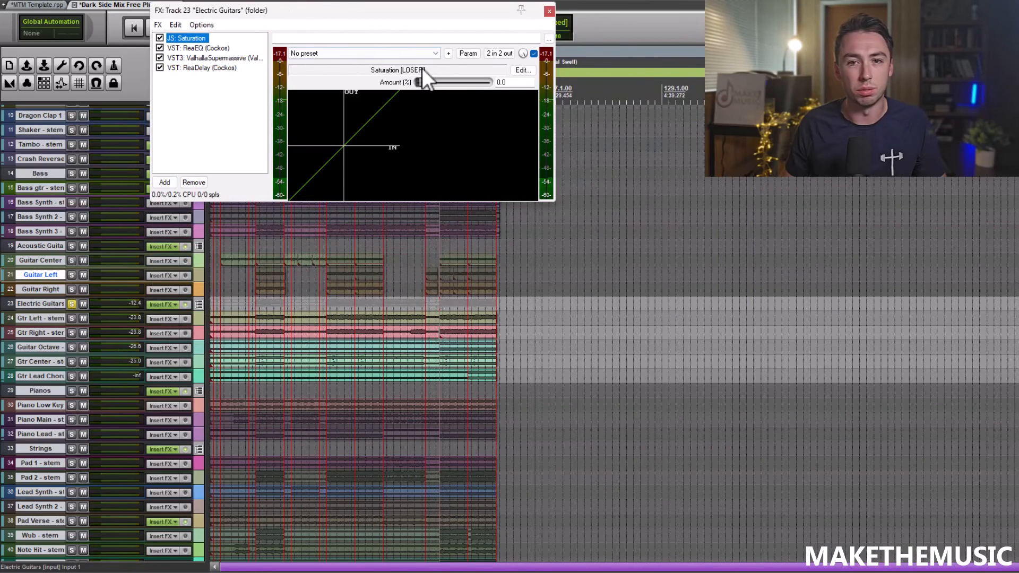
{"action": "left_click_drag", "start_coordinate": [420, 82], "coordinate": [439, 82]}
Examine the ReaEQ, ValhallaSupermassive and ReaDelay settings on the Electric Guitars folder, moving the effects window as needed
{"action": "left_click", "coordinate": [222, 47]}
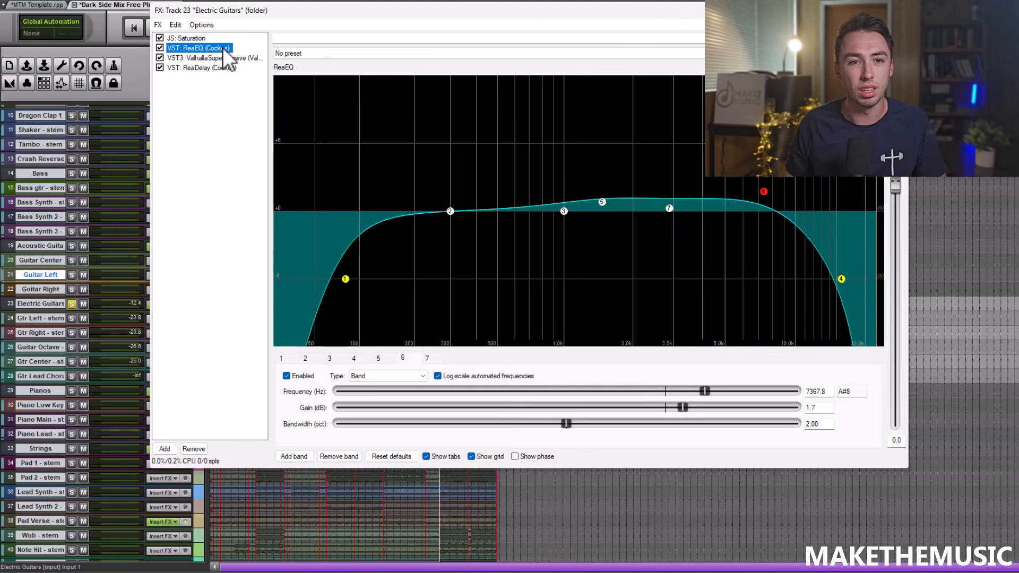
{"action": "left_click_drag", "start_coordinate": [397, 18], "coordinate": [368, 43]}
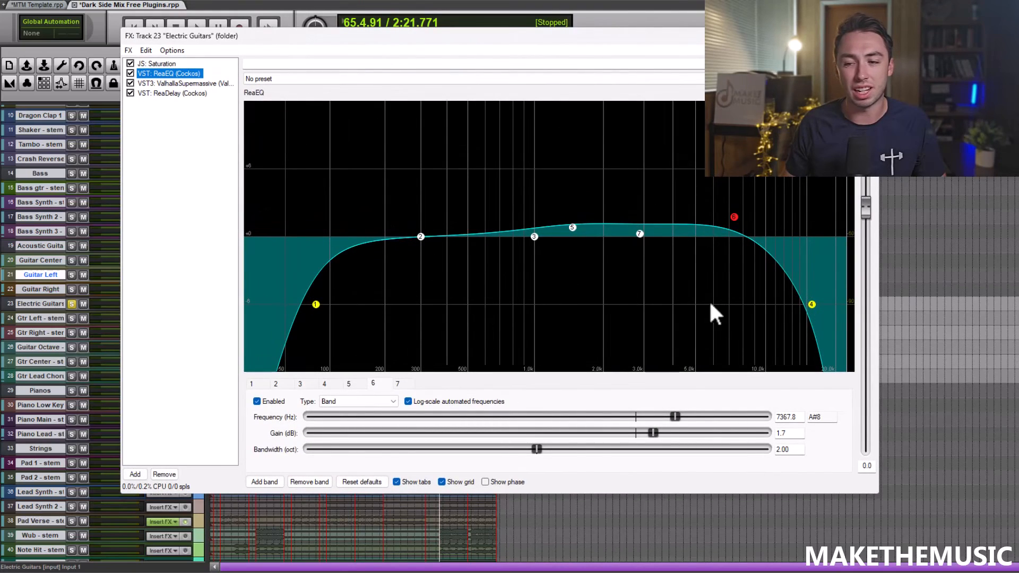
{"action": "left_click", "coordinate": [195, 83]}
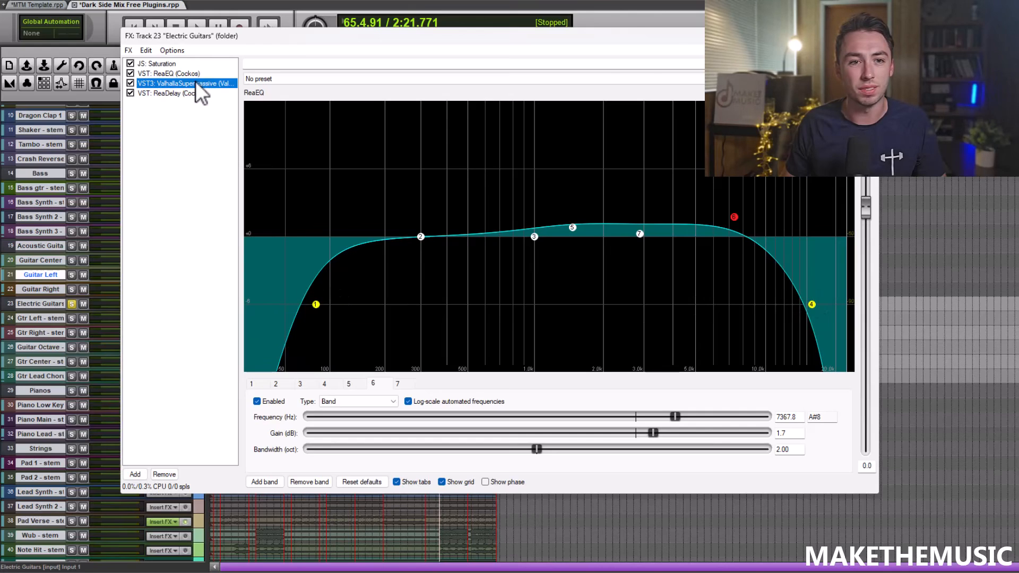
{"action": "left_click_drag", "start_coordinate": [485, 42], "coordinate": [610, 49]}
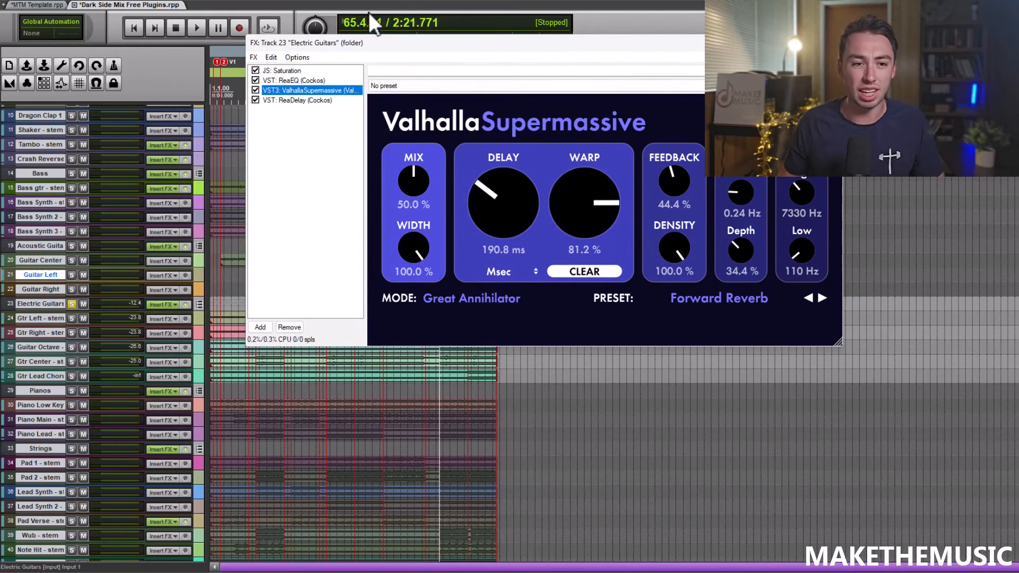
{"action": "left_click", "coordinate": [311, 101]}
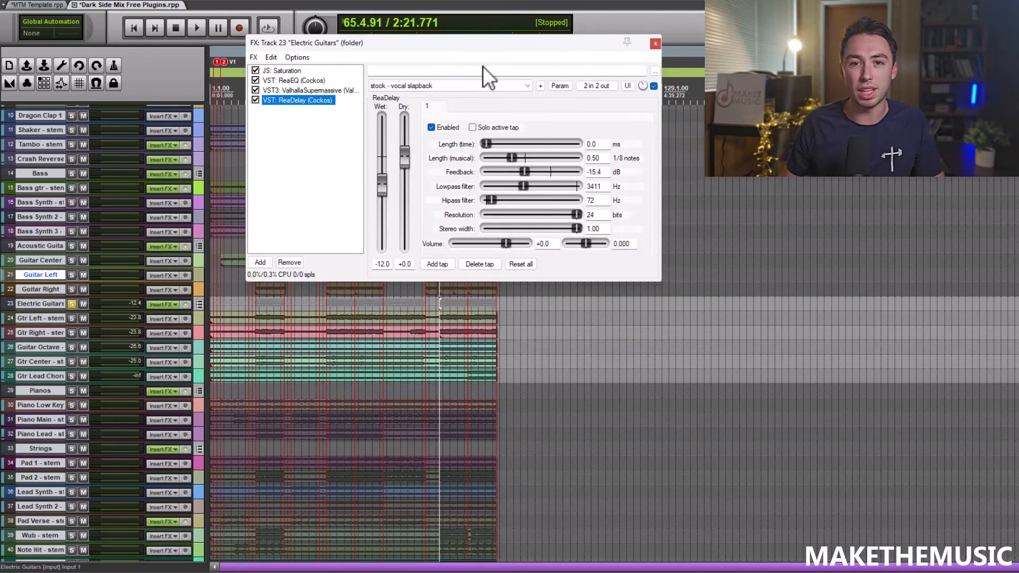
Play the electric guitars from C3 (Full) while bypassing and re-enabling the folder's effects to compare, then stop and close the effects window
{"action": "key", "text": "space"}
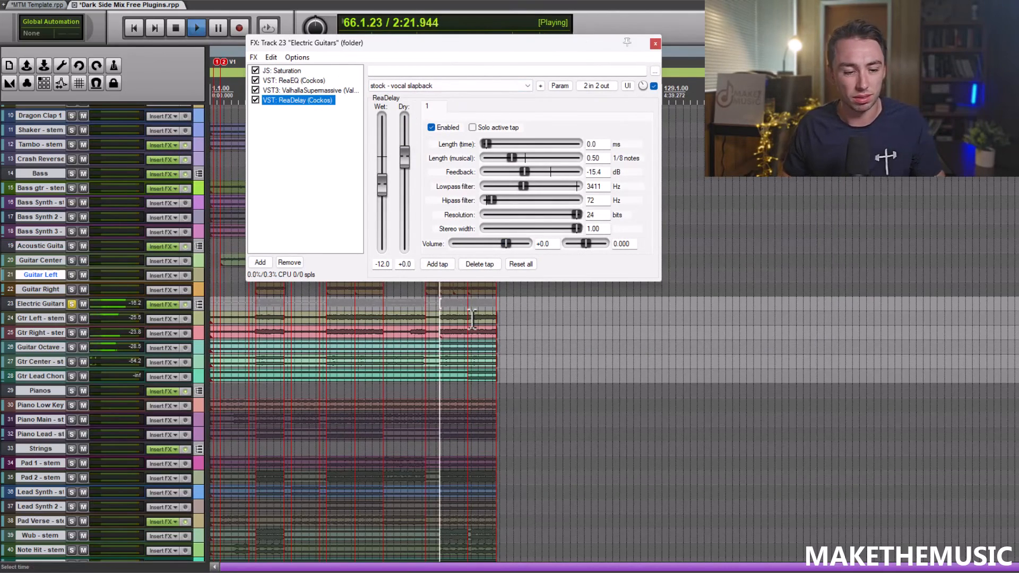
{"action": "left_click", "coordinate": [186, 304]}
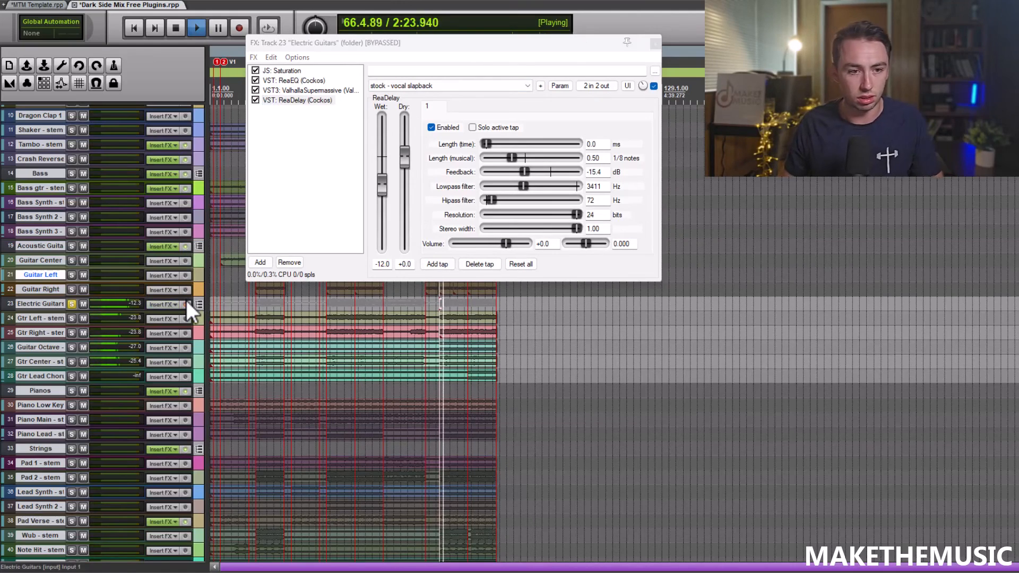
{"action": "left_click", "coordinate": [185, 304]}
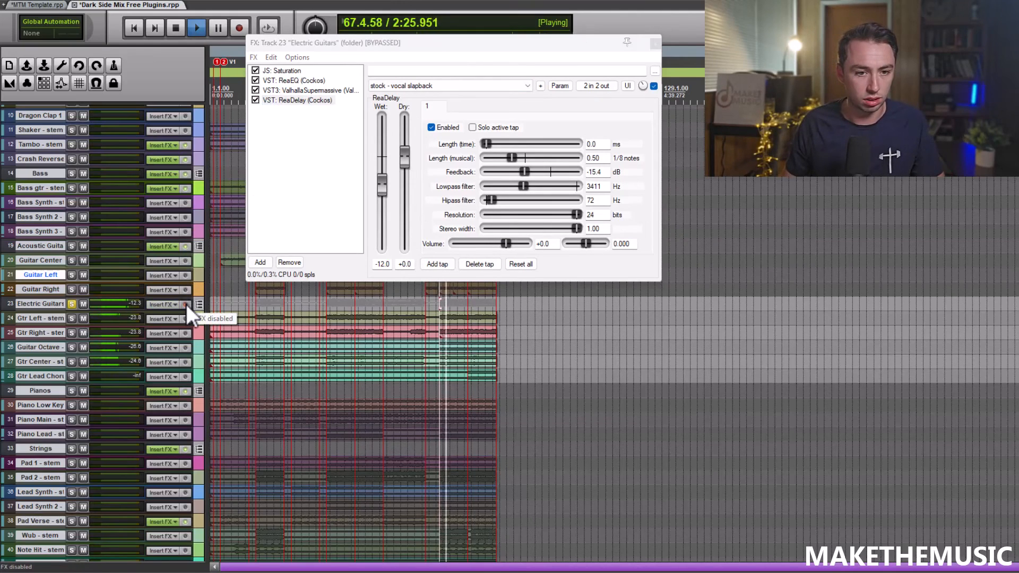
{"action": "left_click", "coordinate": [189, 305]}
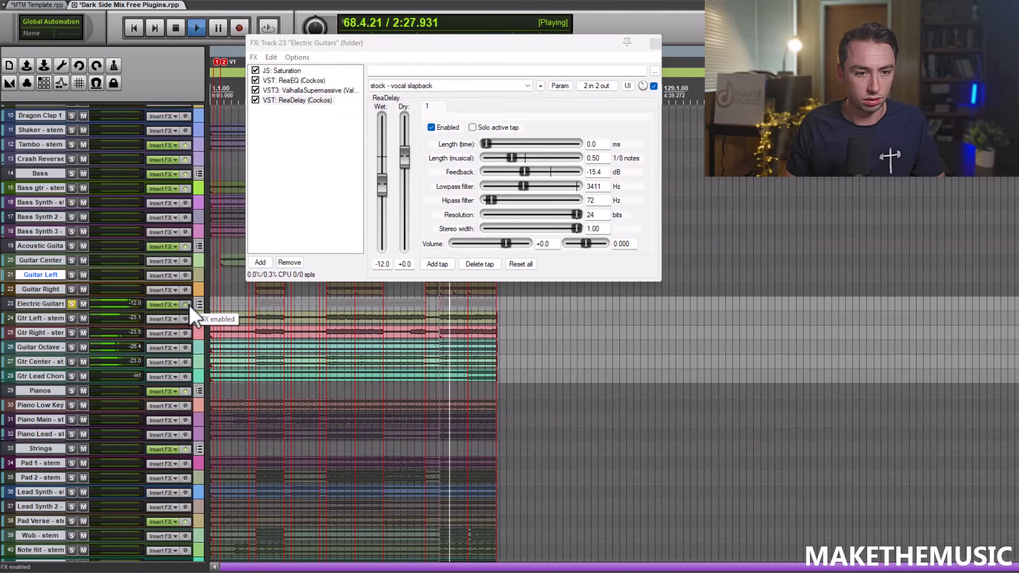
{"action": "left_click", "coordinate": [189, 304]}
{"action": "key", "text": "space"}
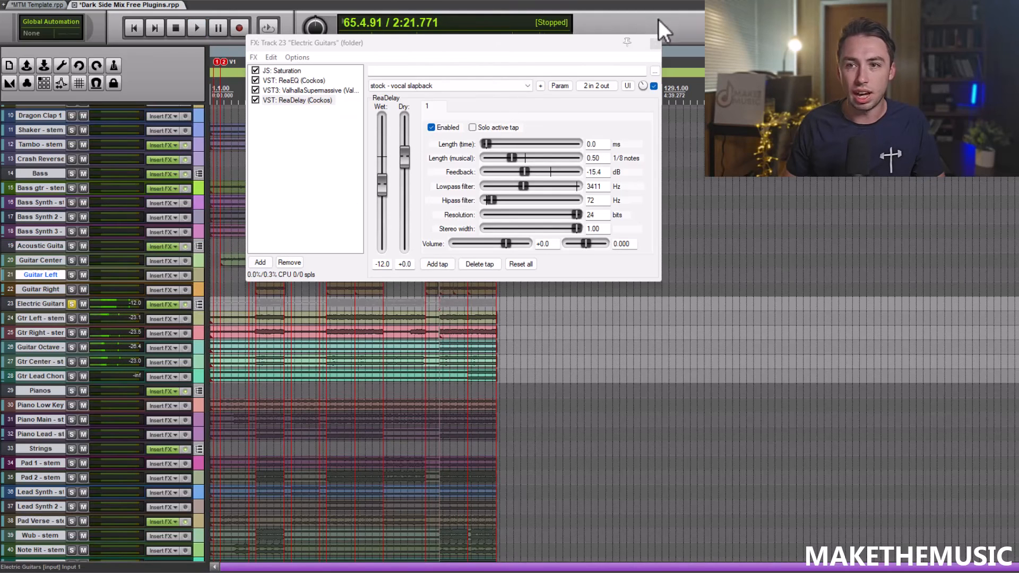
{"action": "left_click", "coordinate": [655, 43]}
Switch the solo from the Electric Guitars folder to the Pianos folder, listen from C3 (Full), and stop playback
{"action": "left_click", "coordinate": [73, 304]}
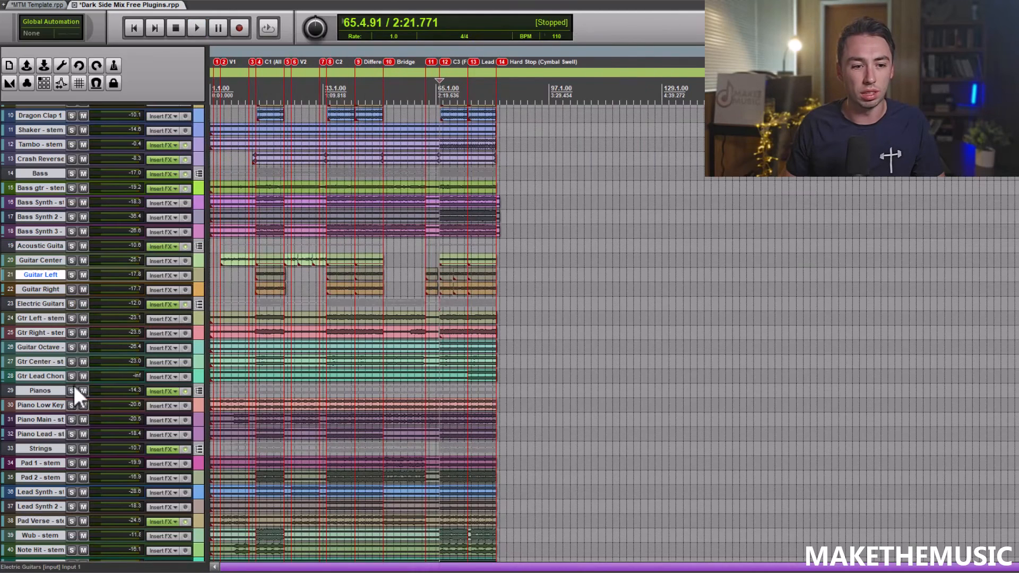
{"action": "left_click", "coordinate": [72, 392]}
{"action": "scroll", "coordinate": [432, 234], "scroll_direction": "down", "scroll_amount": 4}
{"action": "key", "text": "space"}
{"action": "scroll", "coordinate": [431, 226], "scroll_direction": "up", "scroll_amount": 2}
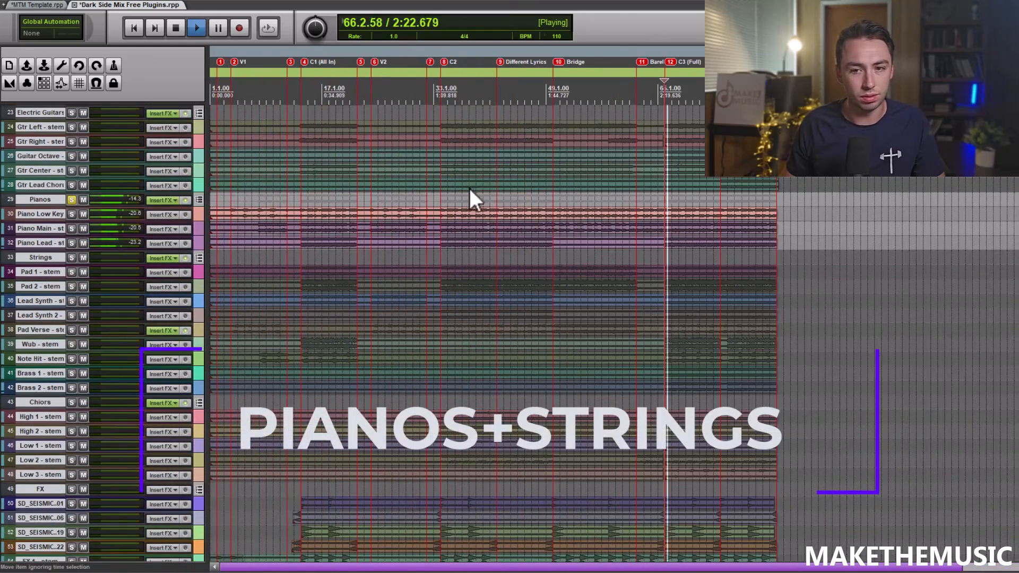
{"action": "key", "text": "space"}
Examine the low and high shelves in the Pianos folder's ReaEQ, toggle the EQ during playback to compare, then stop and close the effects window
{"action": "left_click", "coordinate": [157, 203]}
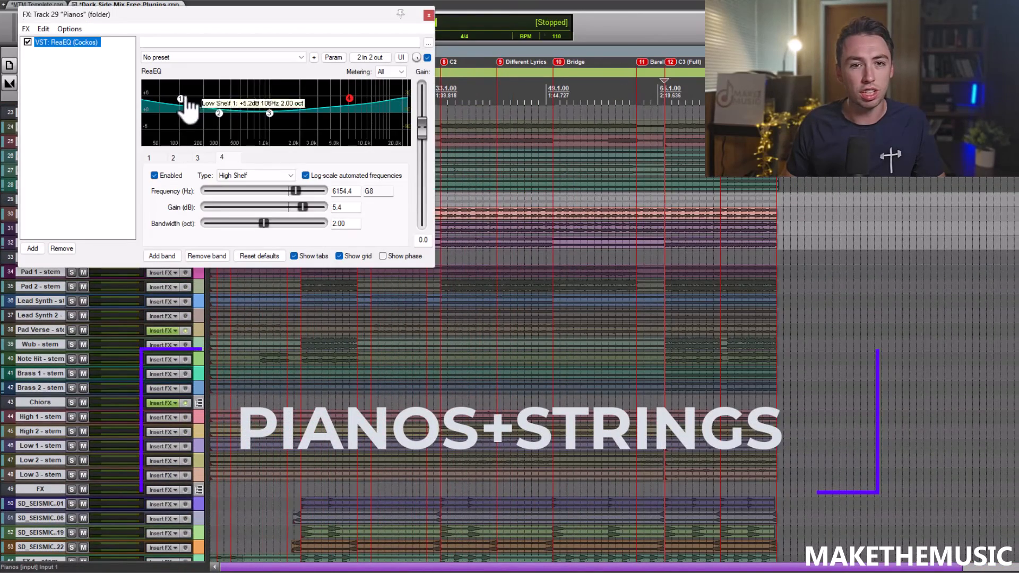
{"action": "mouse_move", "coordinate": [349, 98]}
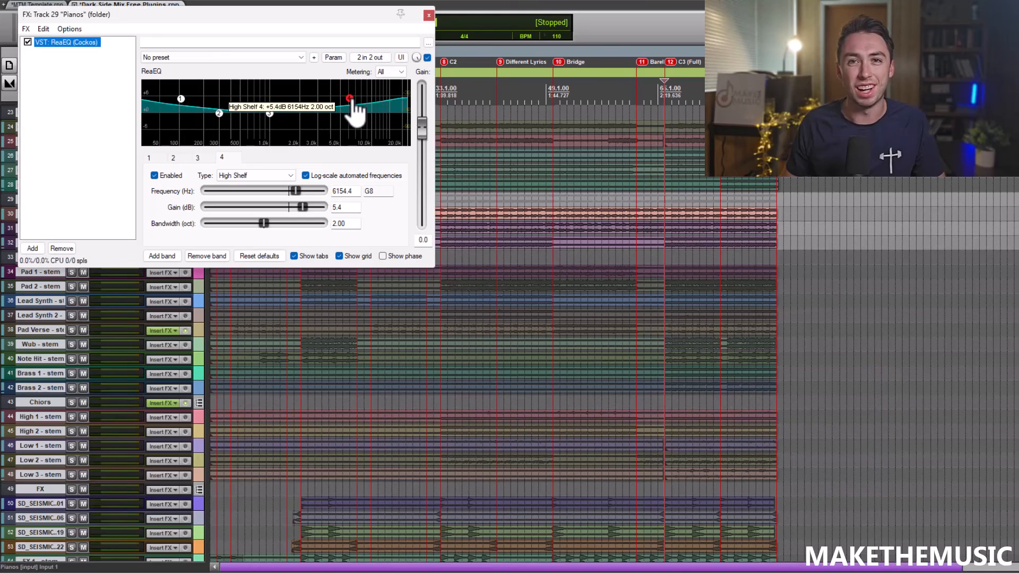
{"action": "key", "text": "space"}
{"action": "left_click", "coordinate": [27, 41]}
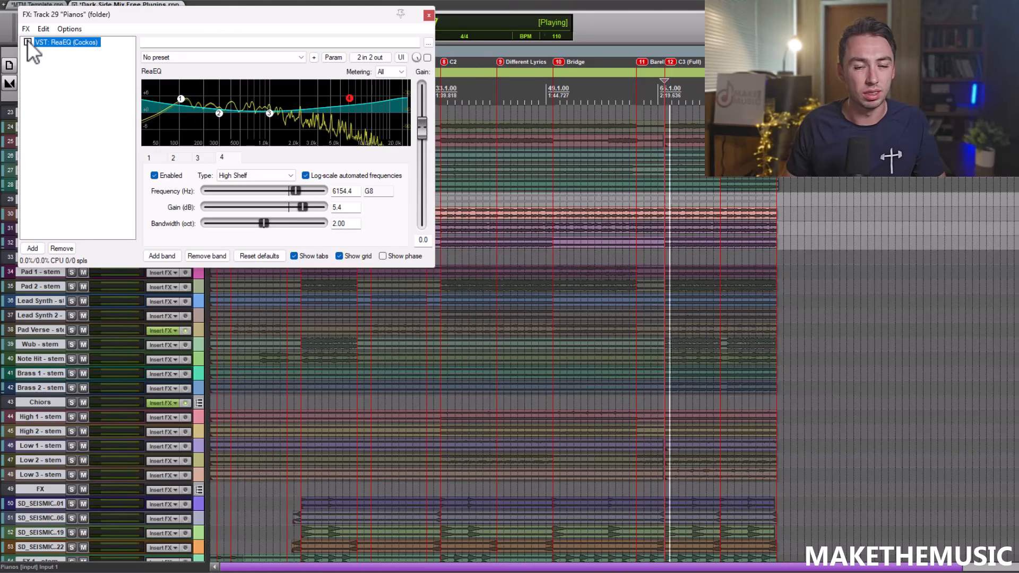
{"action": "left_click", "coordinate": [429, 15]}
{"action": "key", "text": "space"}
{"action": "scroll", "coordinate": [567, 111], "scroll_direction": "down", "scroll_amount": 2}
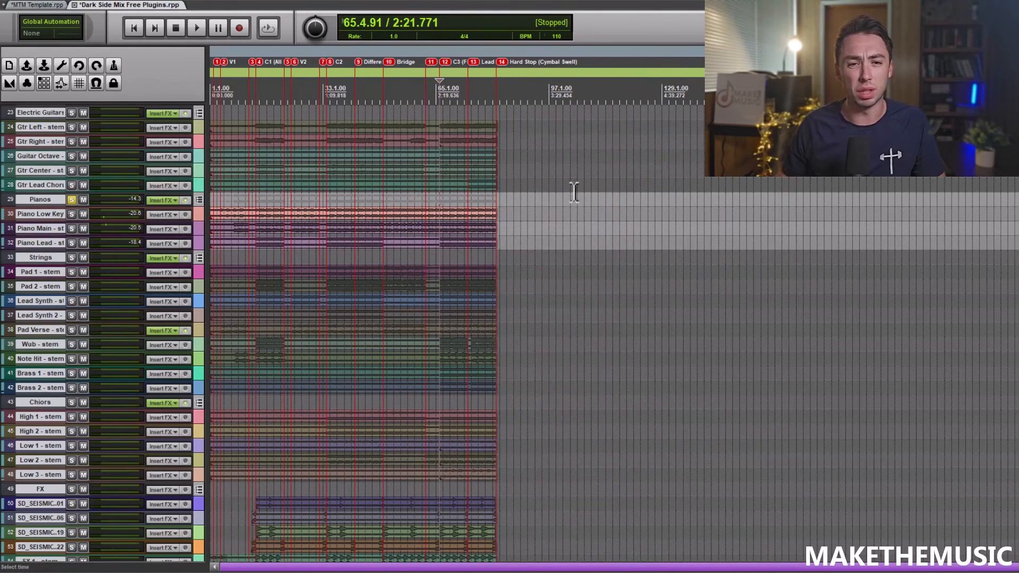
Switch the solo from the Pianos folder to the Strings folder and play it from C3 (Full)
{"action": "left_click", "coordinate": [71, 199]}
{"action": "left_click", "coordinate": [72, 257]}
{"action": "scroll", "coordinate": [641, 254], "scroll_direction": "up", "scroll_amount": 2}
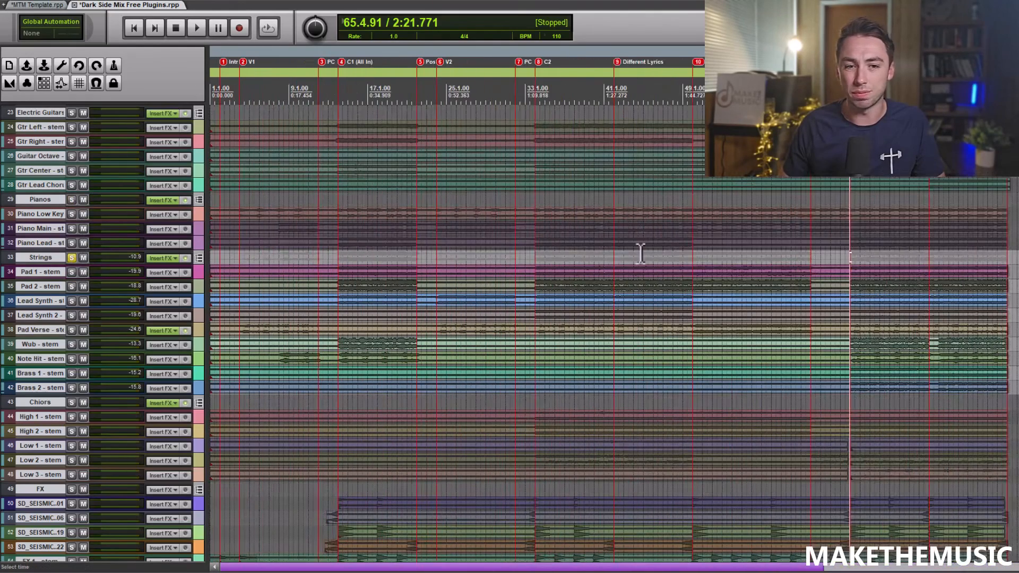
{"action": "key", "text": "space"}
Stop playback and examine the Saturation, ReaEQ and ValhallaSupermassive settings on the Strings folder, moving the effects window into full view
{"action": "left_click", "coordinate": [166, 259]}
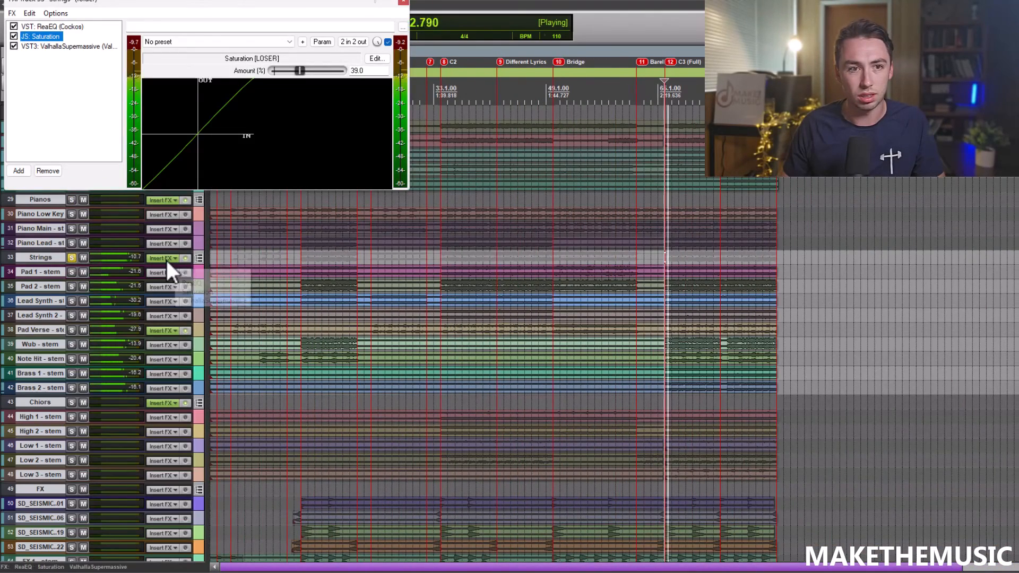
{"action": "key", "text": "space"}
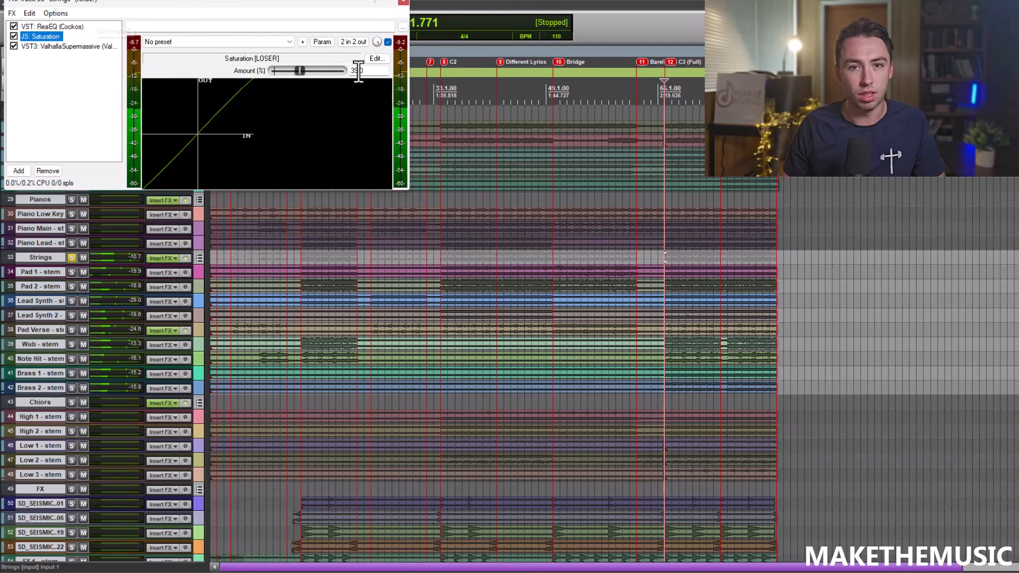
{"action": "left_click", "coordinate": [69, 29]}
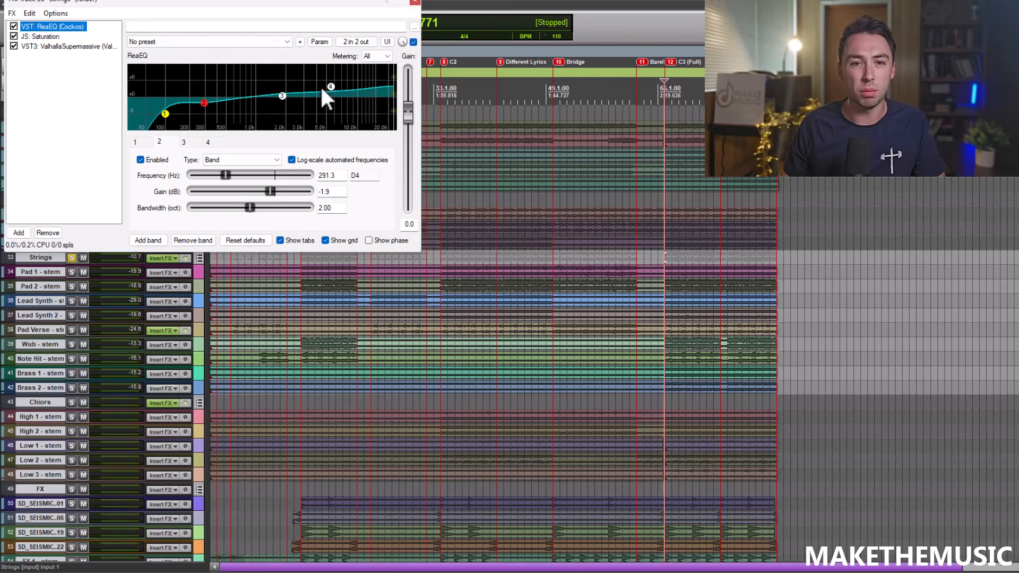
{"action": "left_click", "coordinate": [74, 45]}
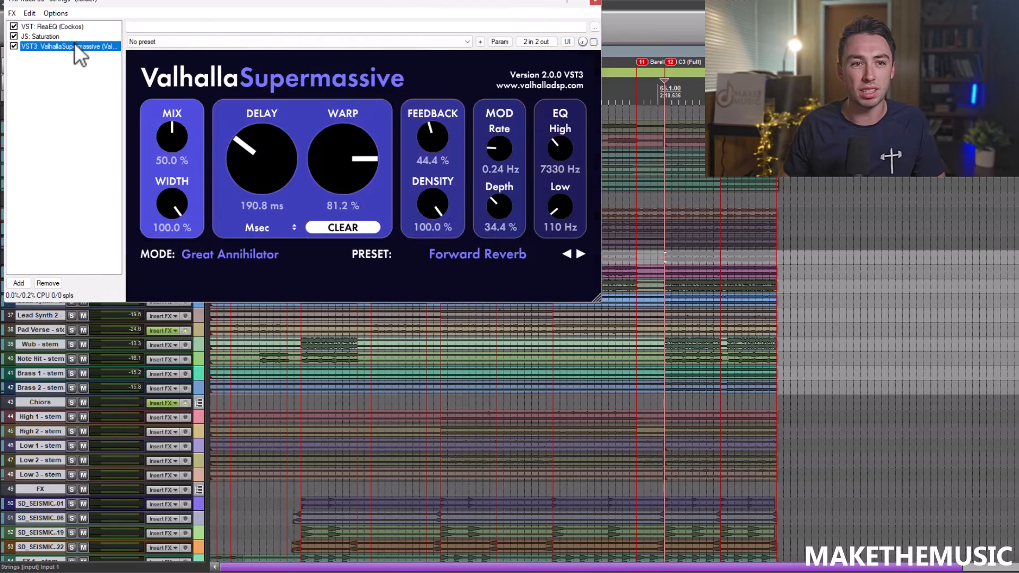
{"action": "left_click_drag", "start_coordinate": [171, 1], "coordinate": [329, 22]}
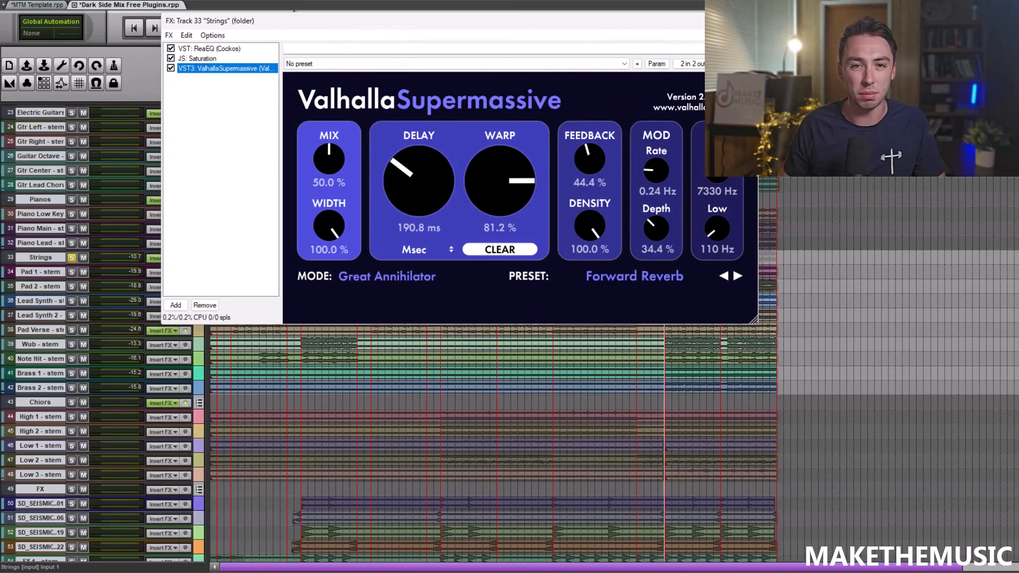
Close the effects window and play the strings while bypassing and re-enabling the folder's effects to compare, then stop
{"action": "key", "text": "space"}
{"action": "left_click", "coordinate": [747, 21]}
{"action": "left_click", "coordinate": [190, 260]}
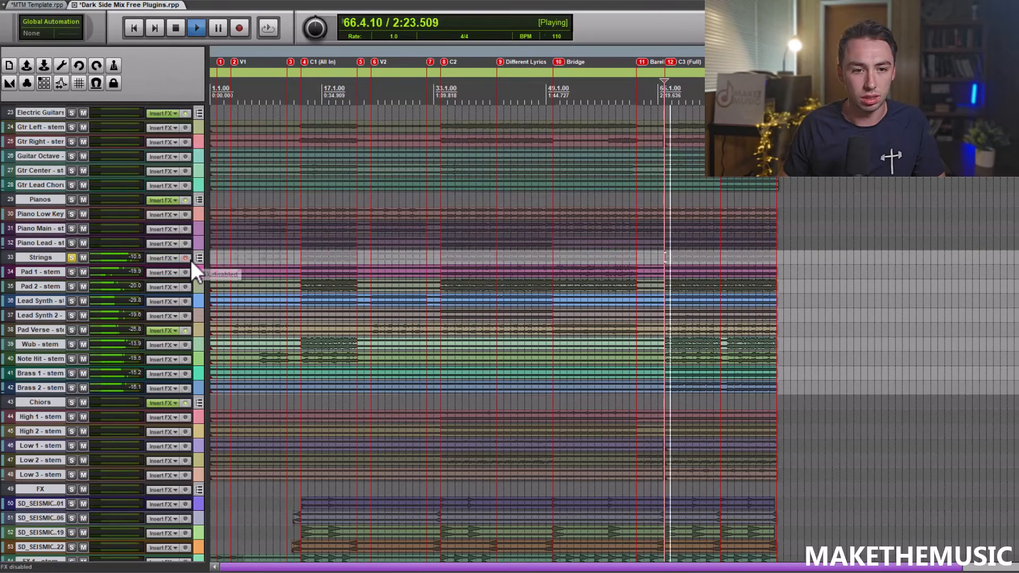
{"action": "left_click", "coordinate": [190, 260]}
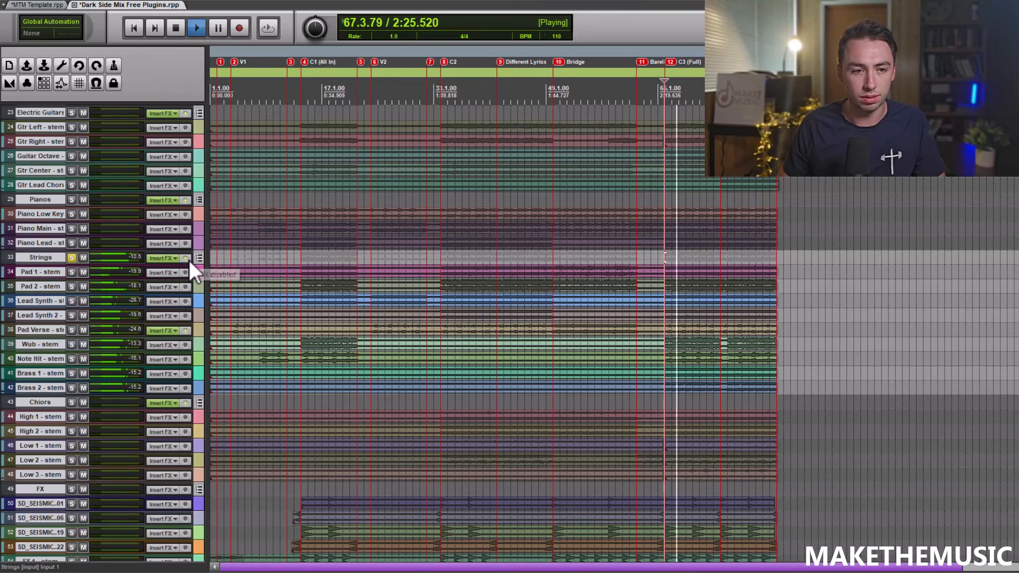
{"action": "key", "text": "space"}
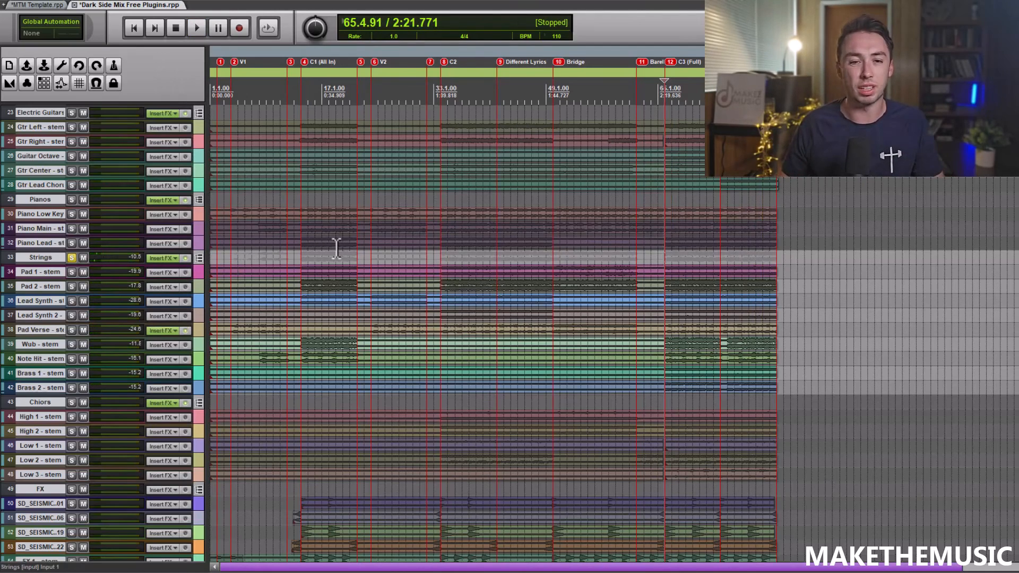
Switch the solo from Strings to the Pad Verse track, check its ReaEQ high pass during playback, then stop and unsolo it
{"action": "left_click", "coordinate": [73, 258]}
{"action": "left_click", "coordinate": [71, 330]}
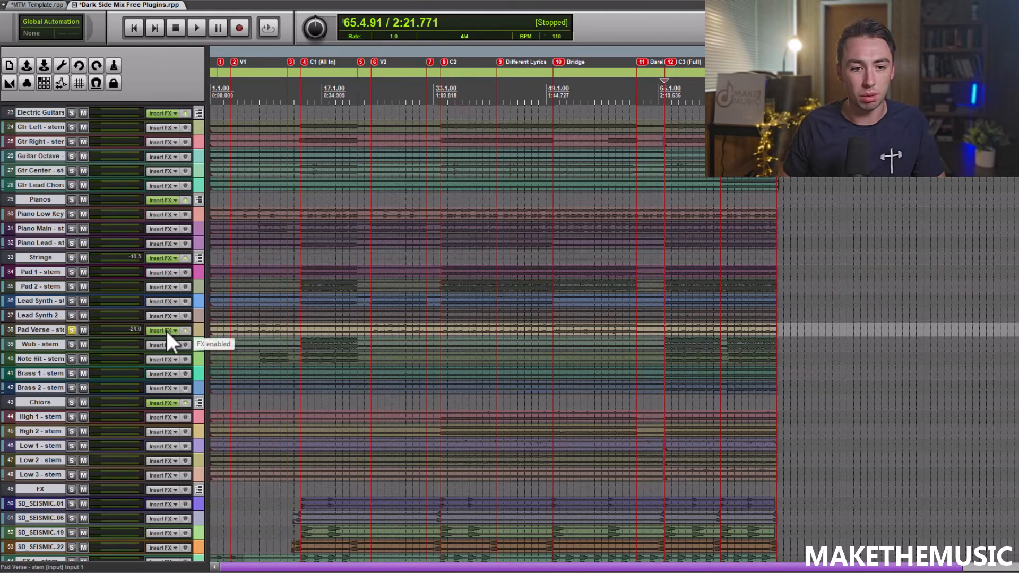
{"action": "key", "text": "space"}
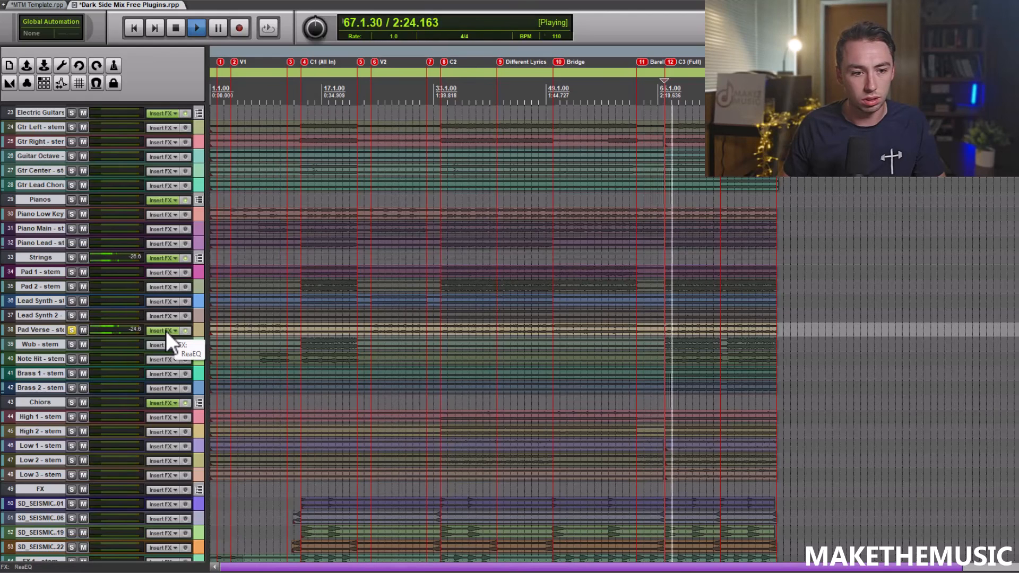
{"action": "left_click", "coordinate": [163, 330]}
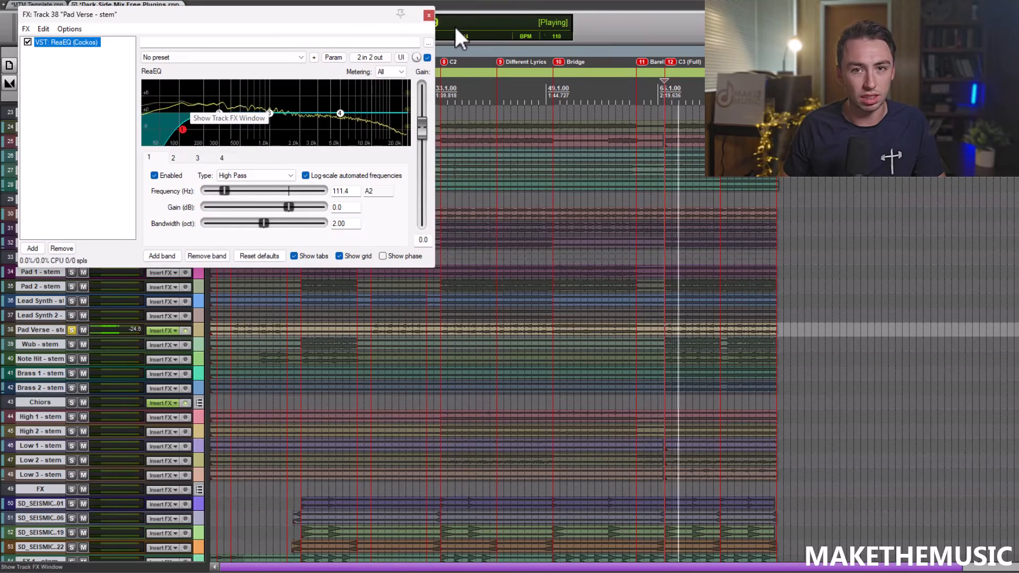
{"action": "left_click", "coordinate": [428, 15]}
{"action": "key", "text": "space"}
{"action": "left_click", "coordinate": [72, 329]}
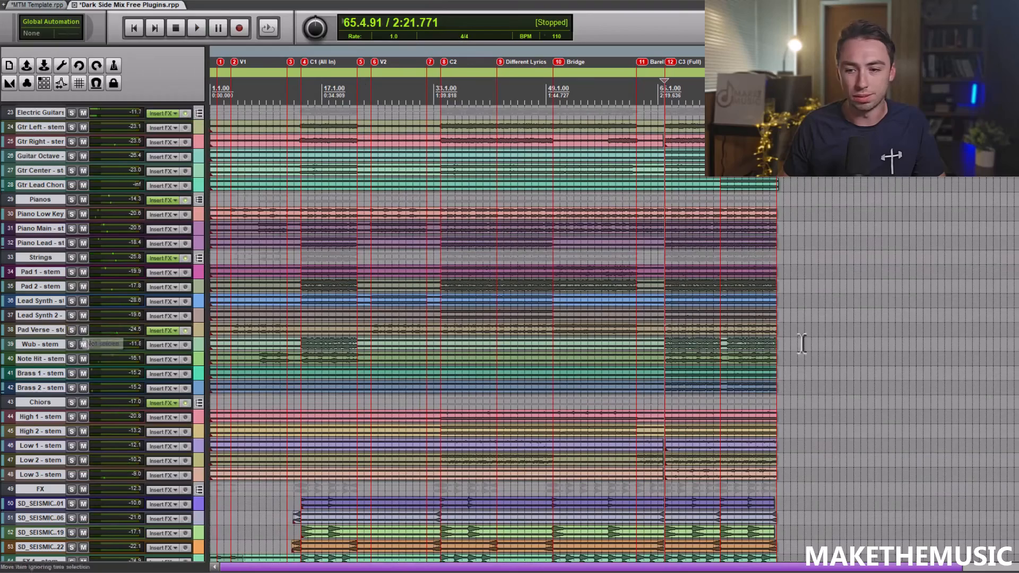
Solo the Chiors folder, check its ReaEQ high pass during playback, then close the effects window, stop and unsolo it
{"action": "scroll", "coordinate": [687, 369], "scroll_direction": "down", "scroll_amount": 5}
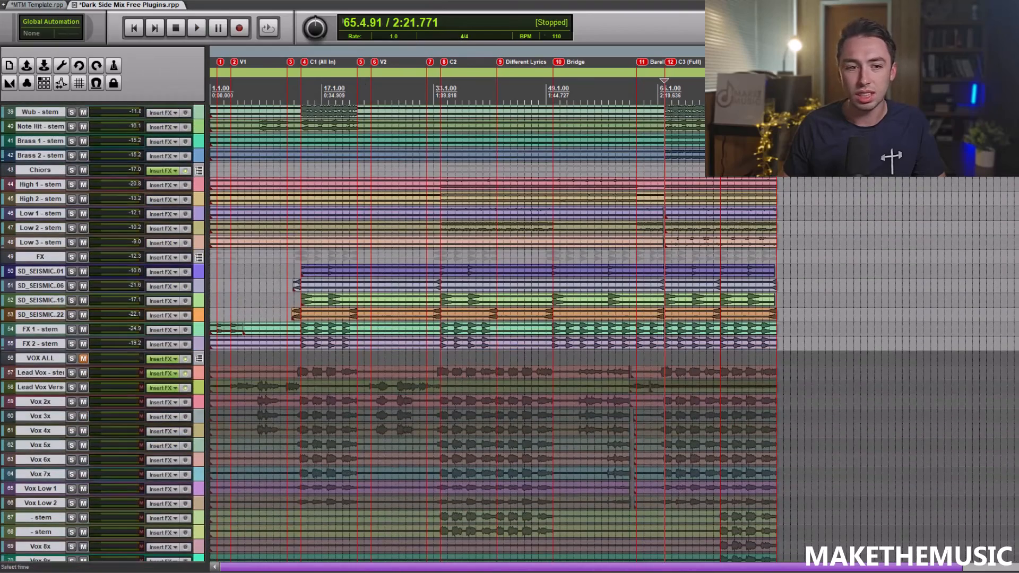
{"action": "left_click", "coordinate": [72, 177]}
{"action": "key", "text": "space"}
{"action": "left_click", "coordinate": [161, 169]}
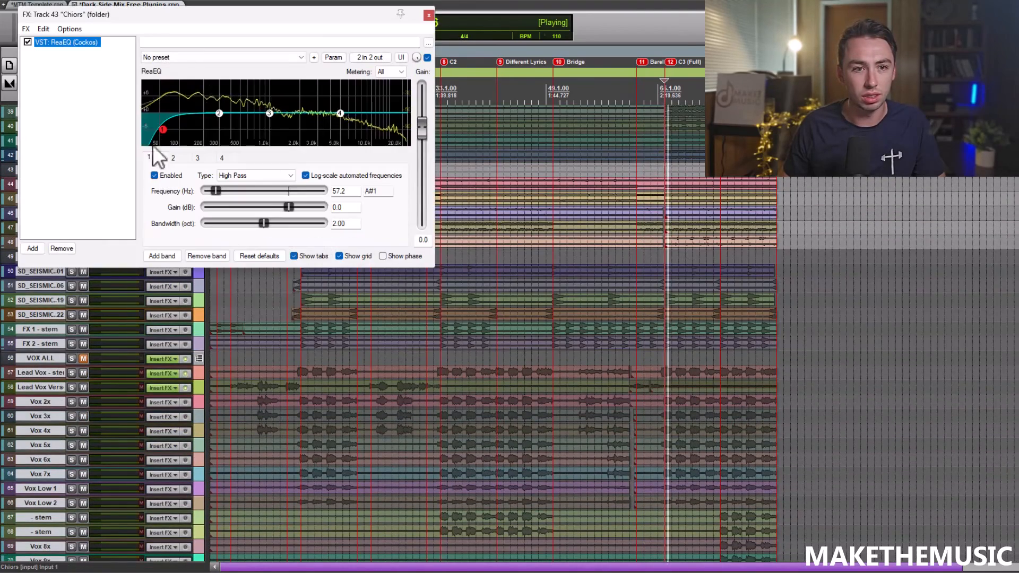
{"action": "left_click", "coordinate": [428, 15]}
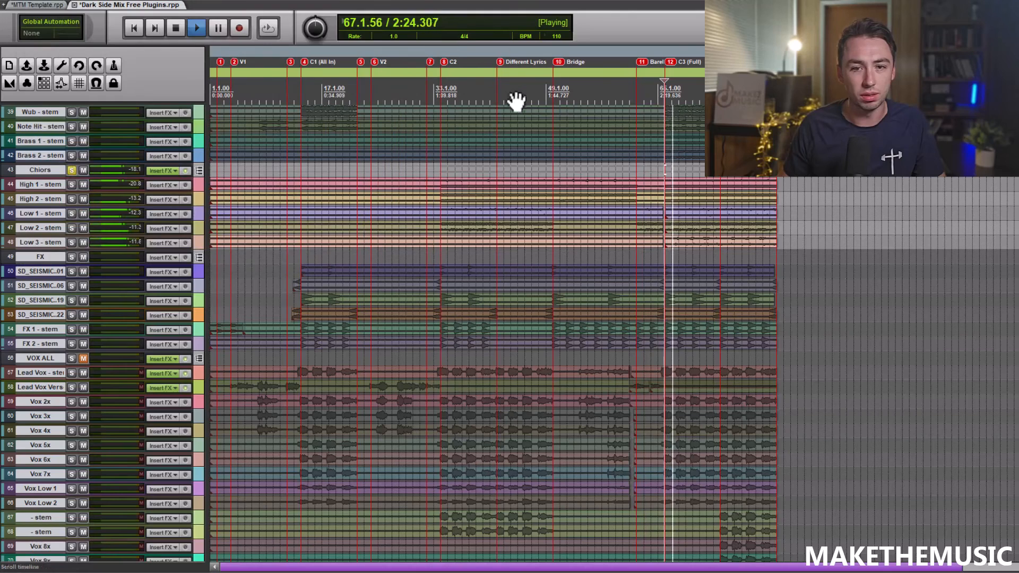
{"action": "key", "text": "space"}
{"action": "left_click", "coordinate": [71, 170]}
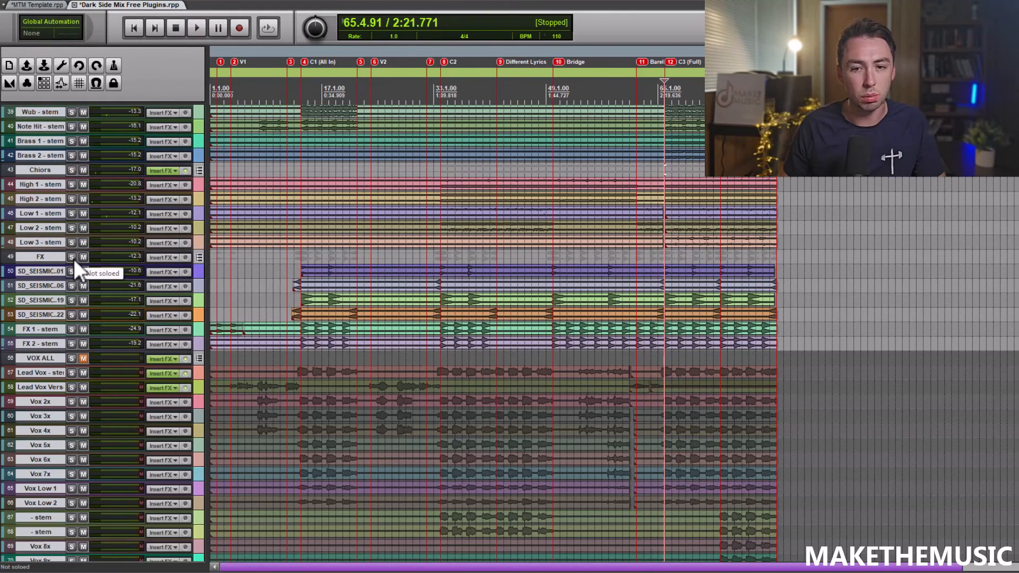
Unmute and solo the VOX ALL folder, with the edit cursor at 65.3.00 just before C3 (Full)
{"action": "scroll", "coordinate": [510, 333], "scroll_direction": "down", "scroll_amount": 5}
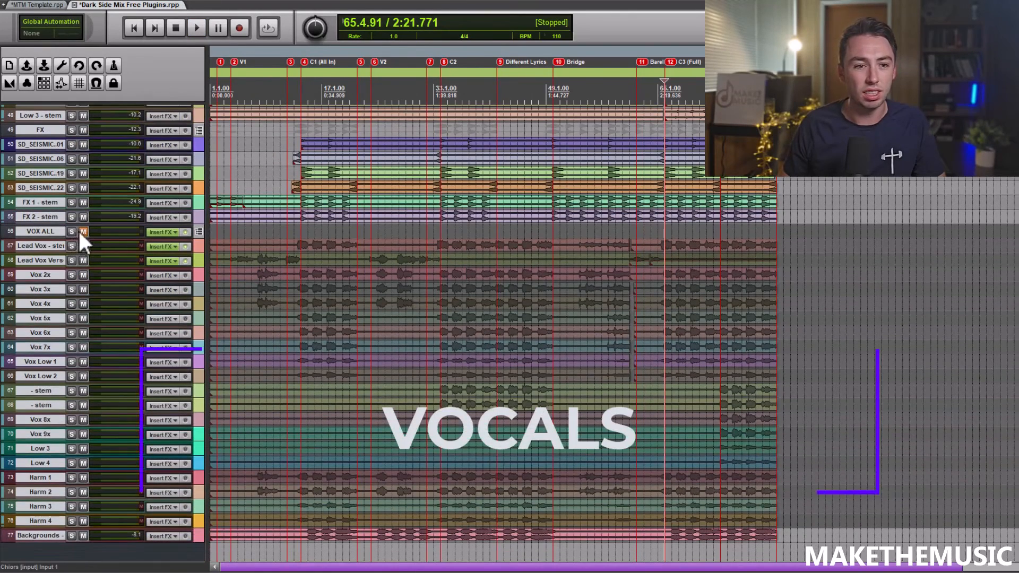
{"action": "left_click", "coordinate": [81, 232]}
{"action": "left_click", "coordinate": [73, 231]}
{"action": "scroll", "coordinate": [632, 239], "scroll_direction": "up", "scroll_amount": 3}
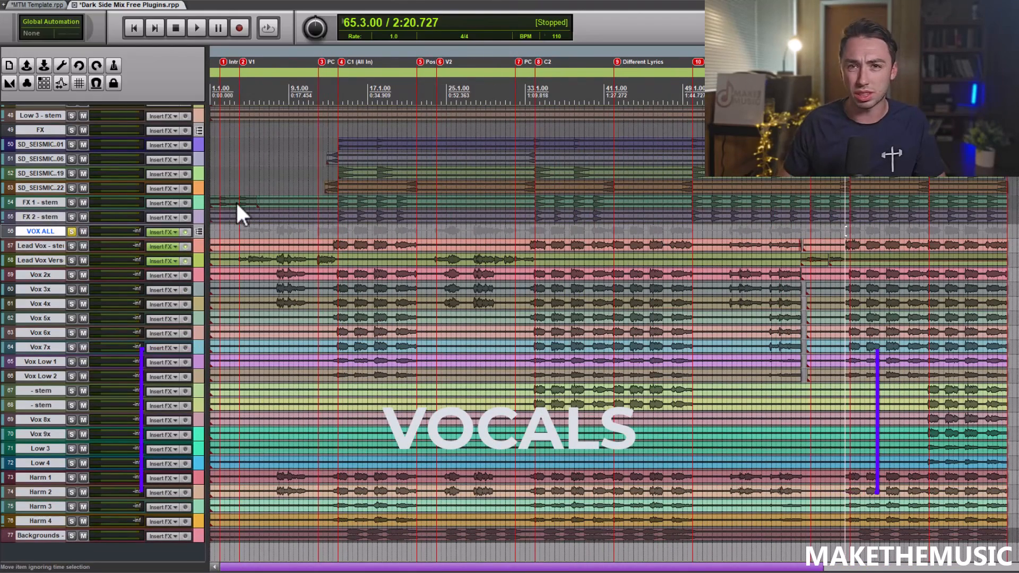
Open VOX ALL's effects, bypass them along with the lead vocal effects, and play the unprocessed vocals from 65.3.00 before stopping
{"action": "left_click", "coordinate": [164, 233]}
{"action": "left_click", "coordinate": [308, 84]}
{"action": "left_click", "coordinate": [187, 232]}
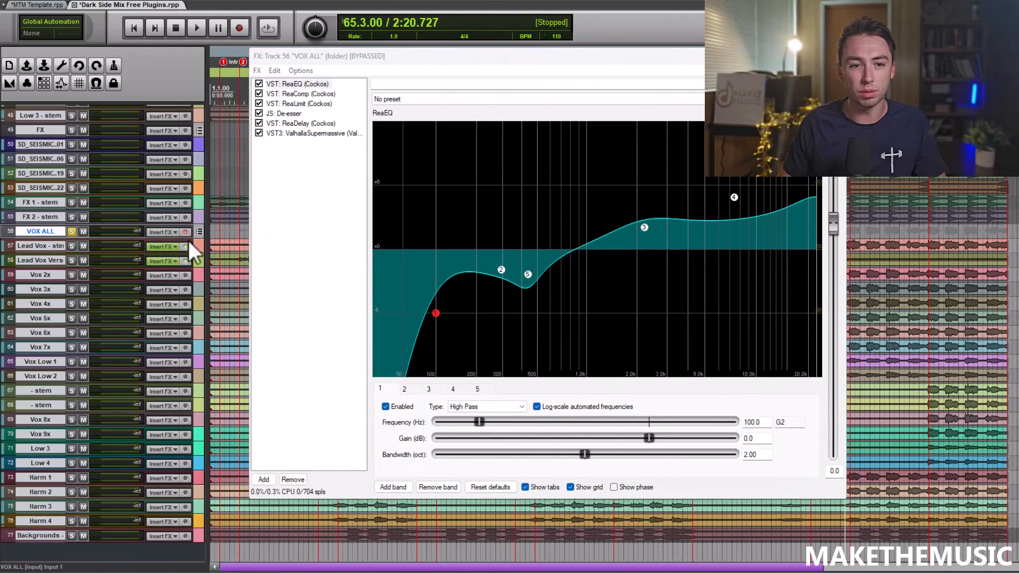
{"action": "key", "text": "space"}
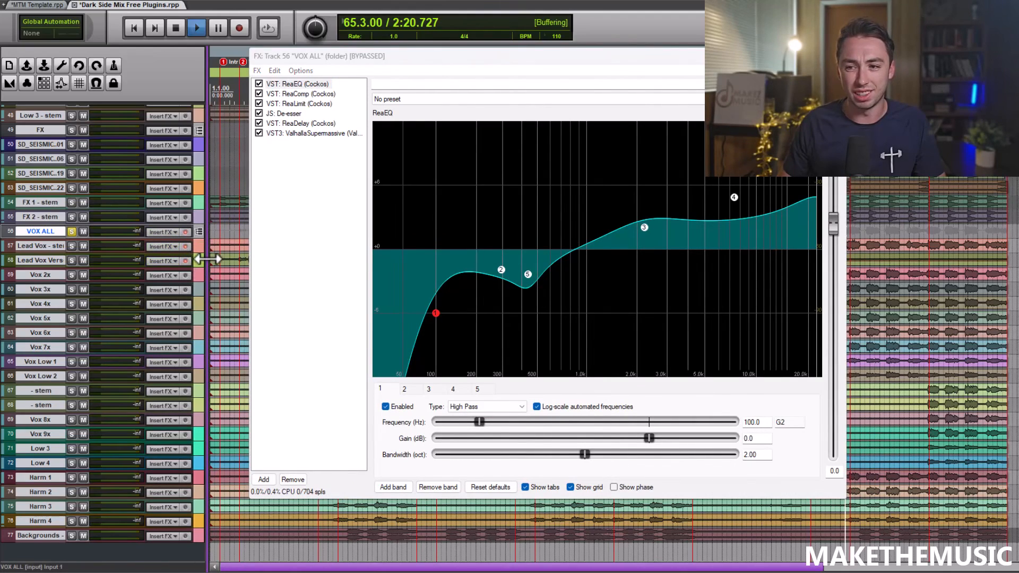
{"action": "left_click_drag", "start_coordinate": [571, 55], "coordinate": [527, 63]}
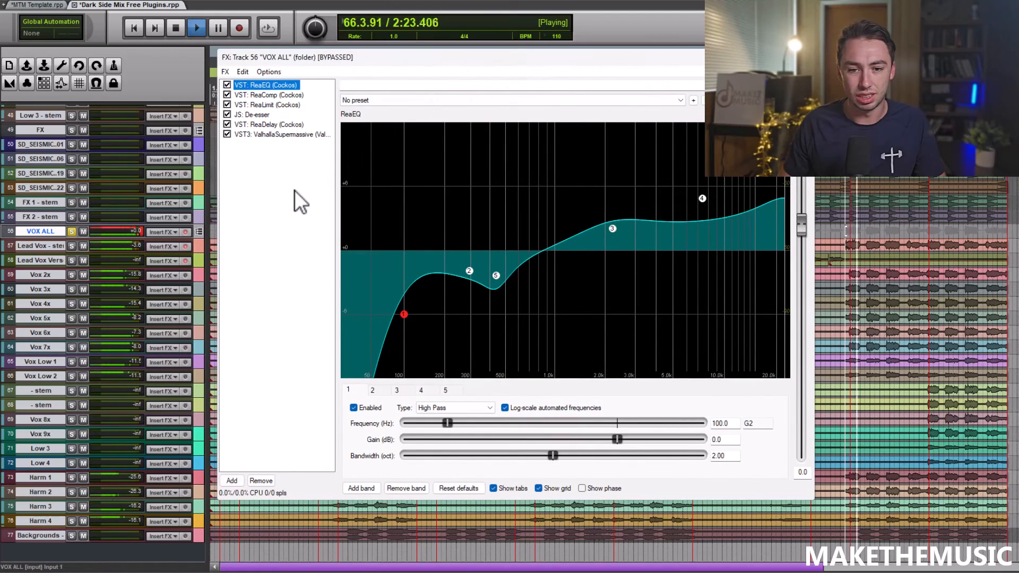
{"action": "key", "text": "space"}
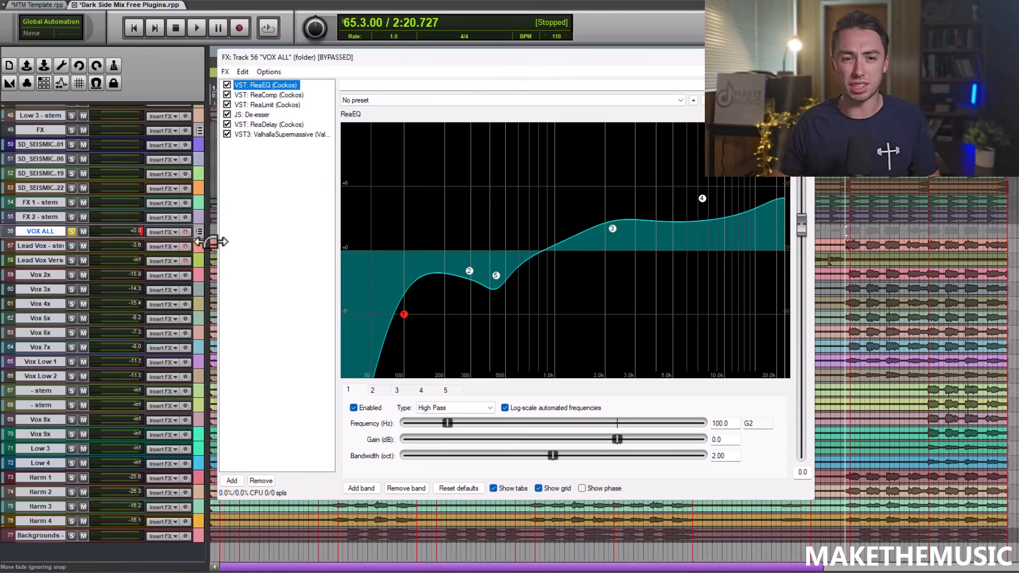
Re-enable the vocal effects, examine VOX ALL's ReaEQ curve in a shorter effects window, and briefly play the vocals through it
{"action": "left_click", "coordinate": [184, 233]}
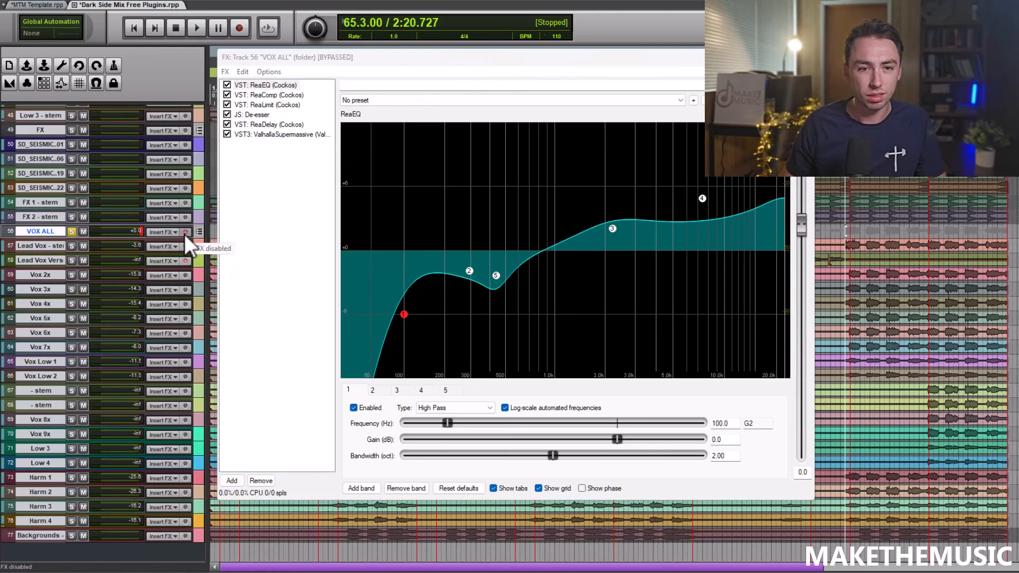
{"action": "left_click", "coordinate": [272, 85]}
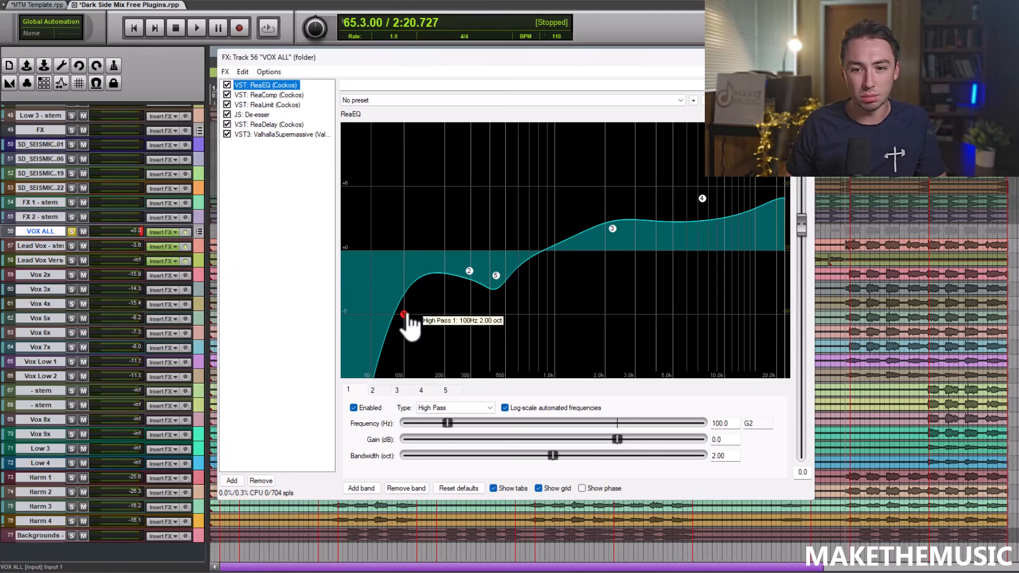
{"action": "left_click_drag", "start_coordinate": [812, 498], "coordinate": [802, 359]}
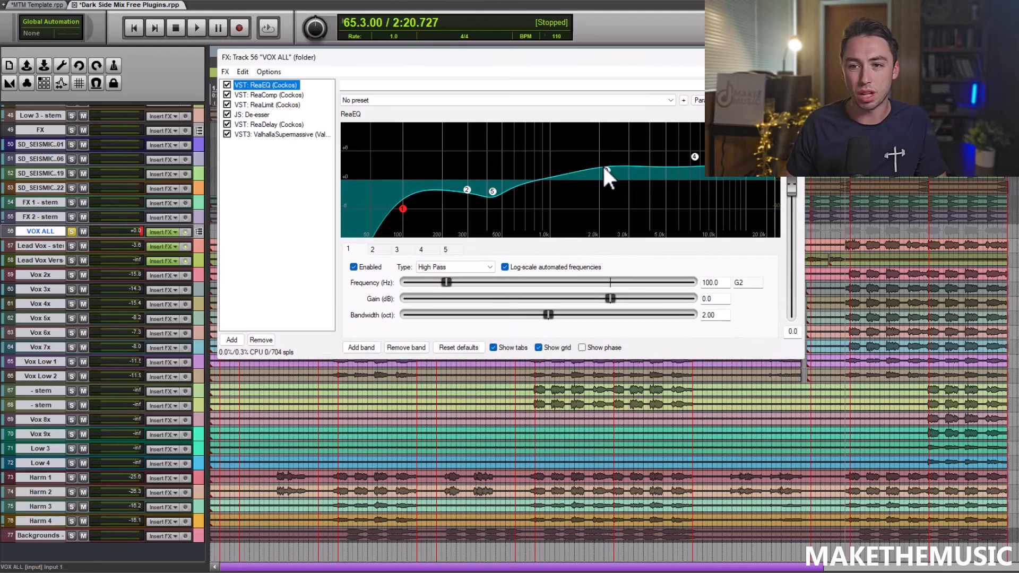
{"action": "key", "text": "space"}
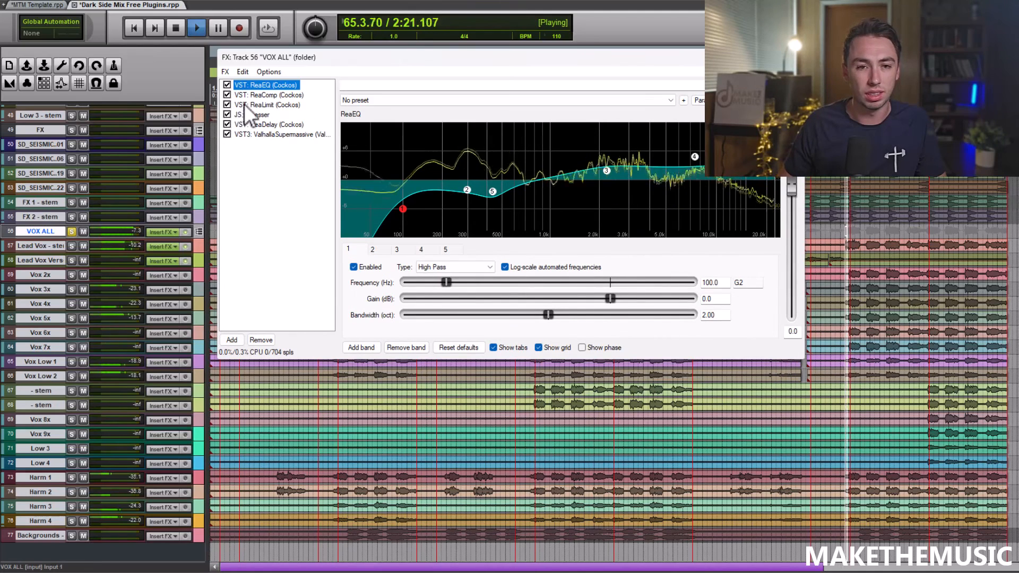
{"action": "key", "text": "space"}
Review VOX ALL's ReaComp with the stock - Modern Vocal preset and its ReaLimit, playing the vocals briefly through each
{"action": "left_click", "coordinate": [302, 97]}
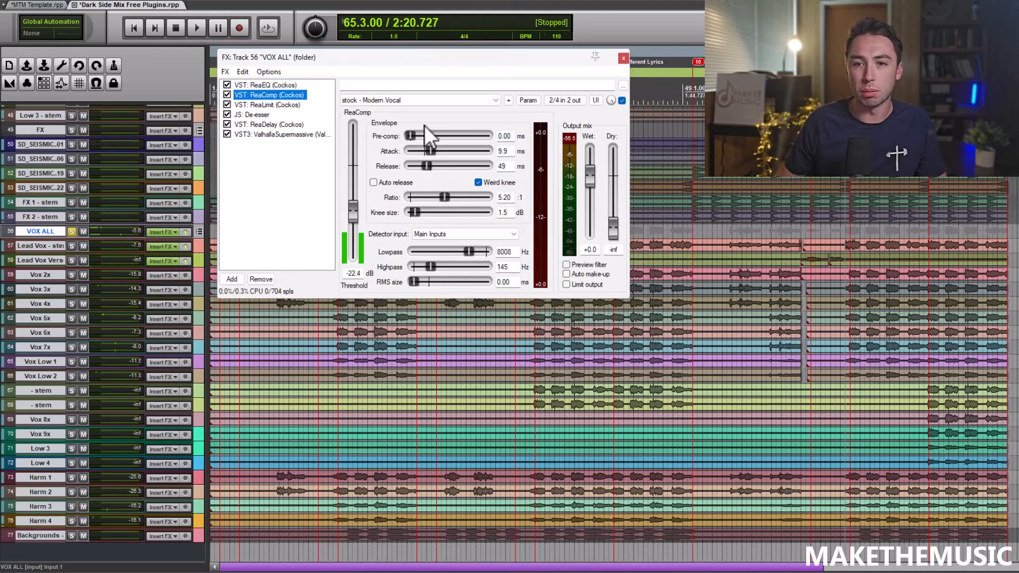
{"action": "key", "text": "space"}
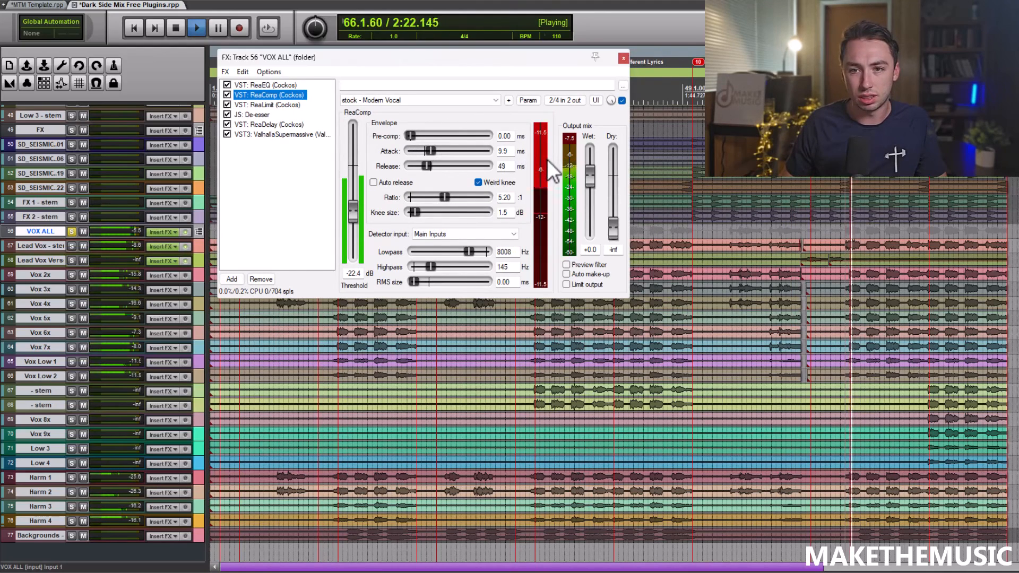
{"action": "key", "text": "space"}
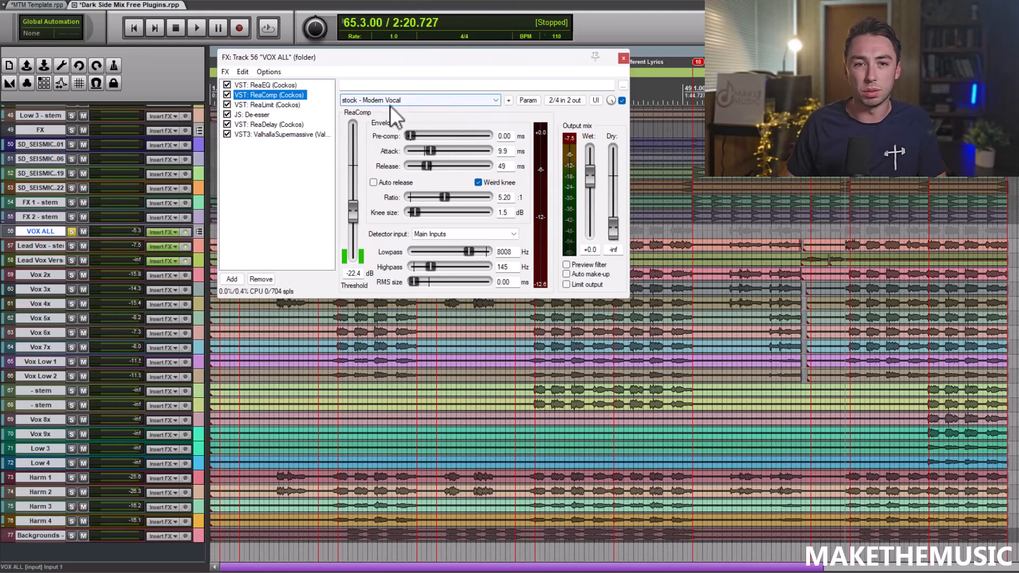
{"action": "left_click", "coordinate": [295, 105]}
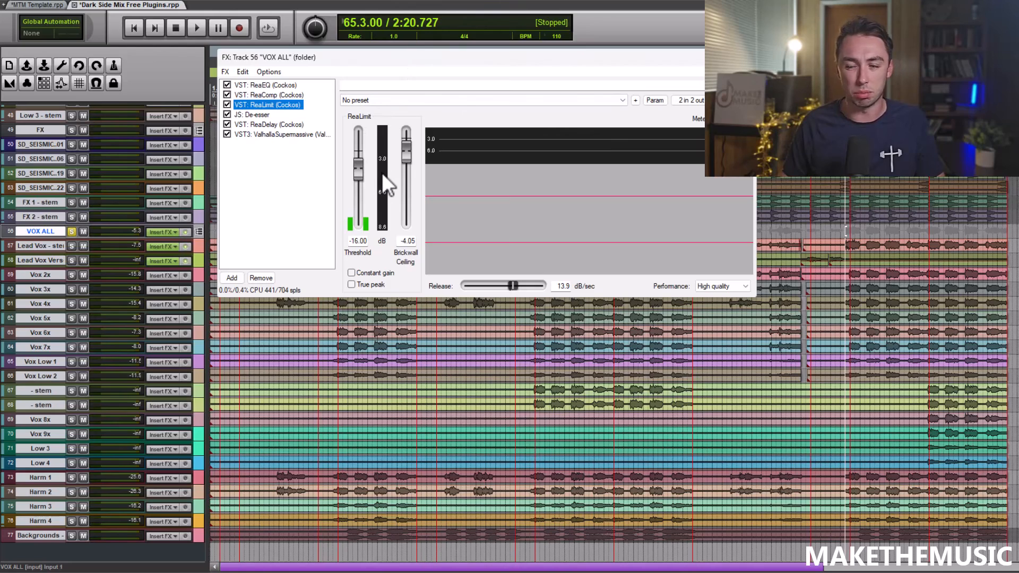
{"action": "key", "text": "space"}
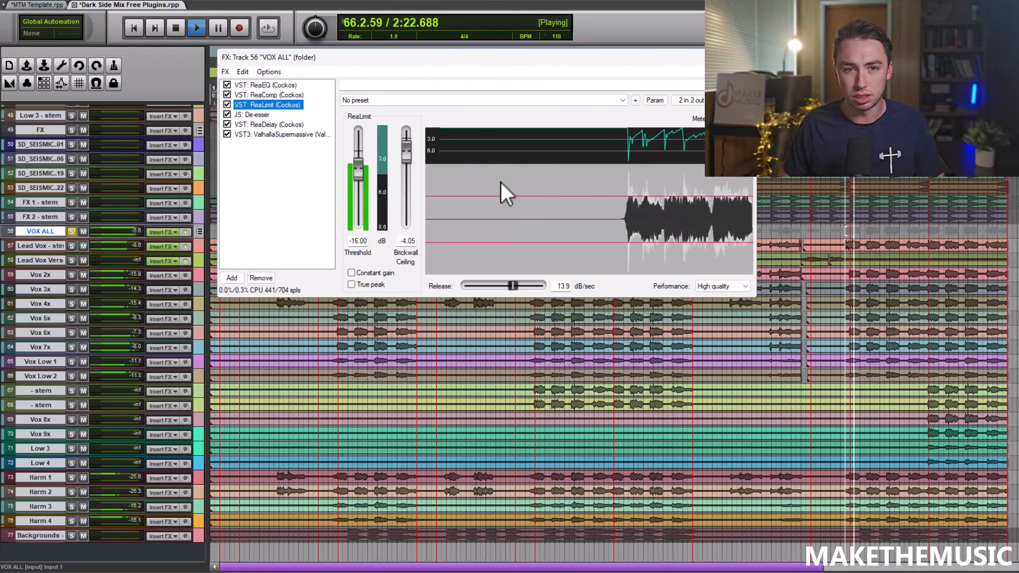
{"action": "key", "text": "space"}
Examine VOX ALL's JS De-esser settings while playing the vocals from 65.3.00, then stop playback
{"action": "left_click", "coordinate": [266, 115]}
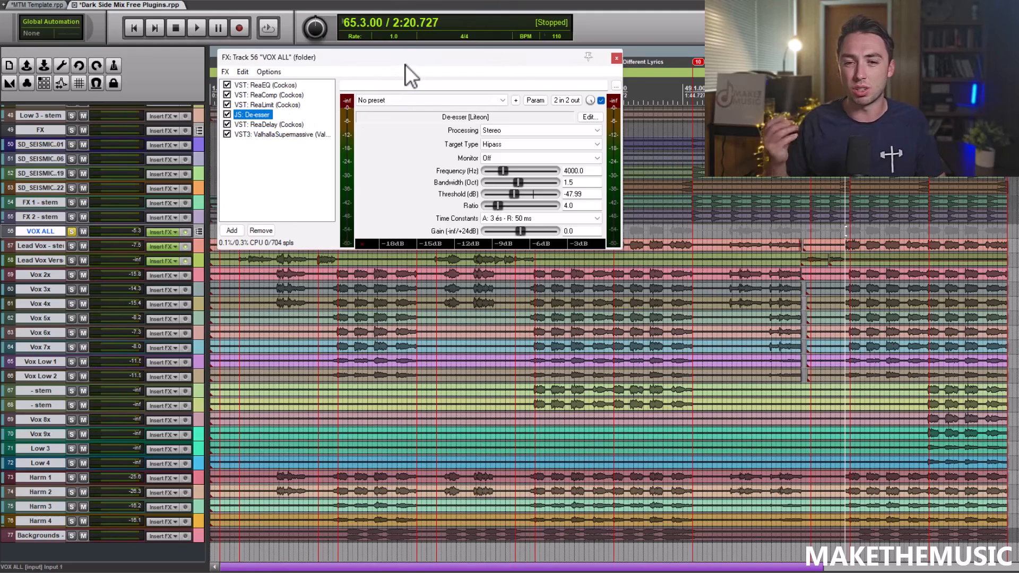
{"action": "key", "text": "space"}
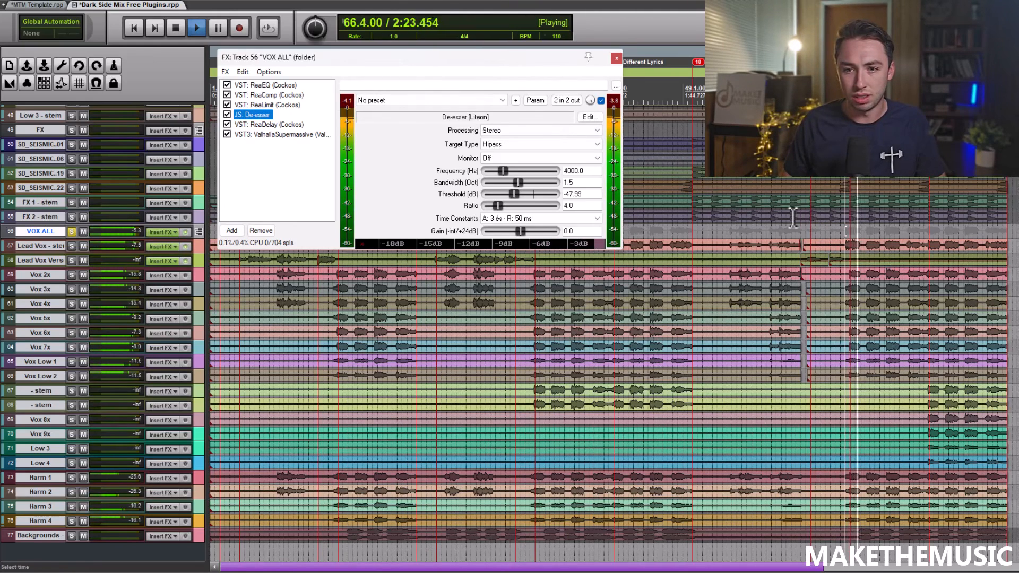
{"action": "key", "text": "space"}
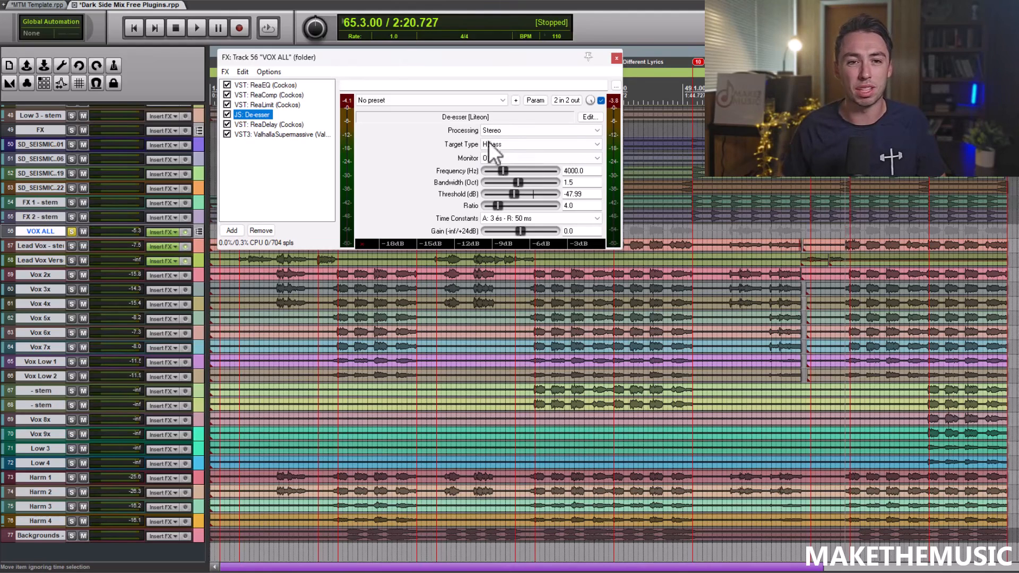
Inspect VOX ALL's ReaDelay, play the vocals with ReaDelay and ValhallaSupermassive bypassed, then stop and re-enable both effects
{"action": "left_click", "coordinate": [288, 124]}
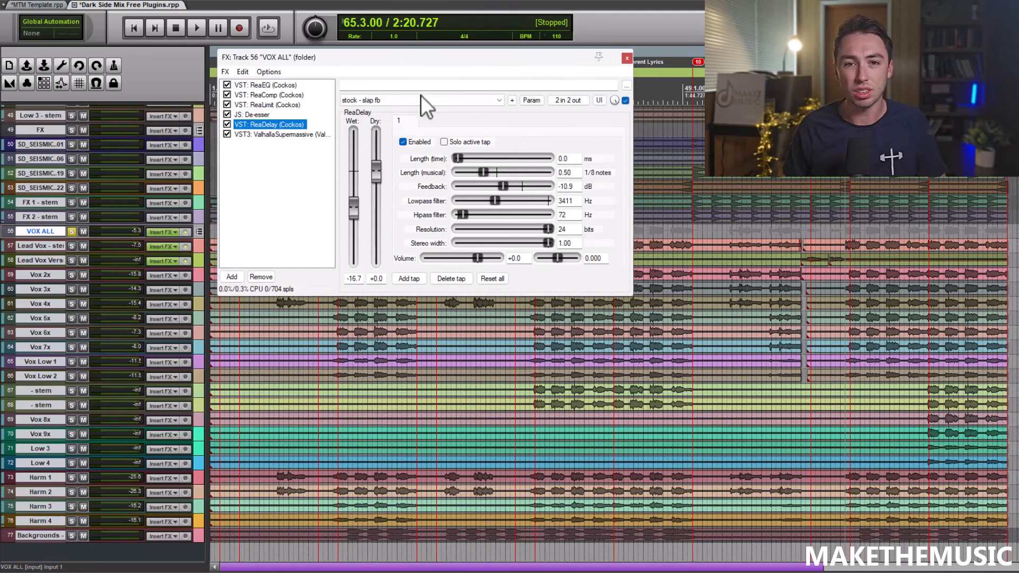
{"action": "key", "text": "space"}
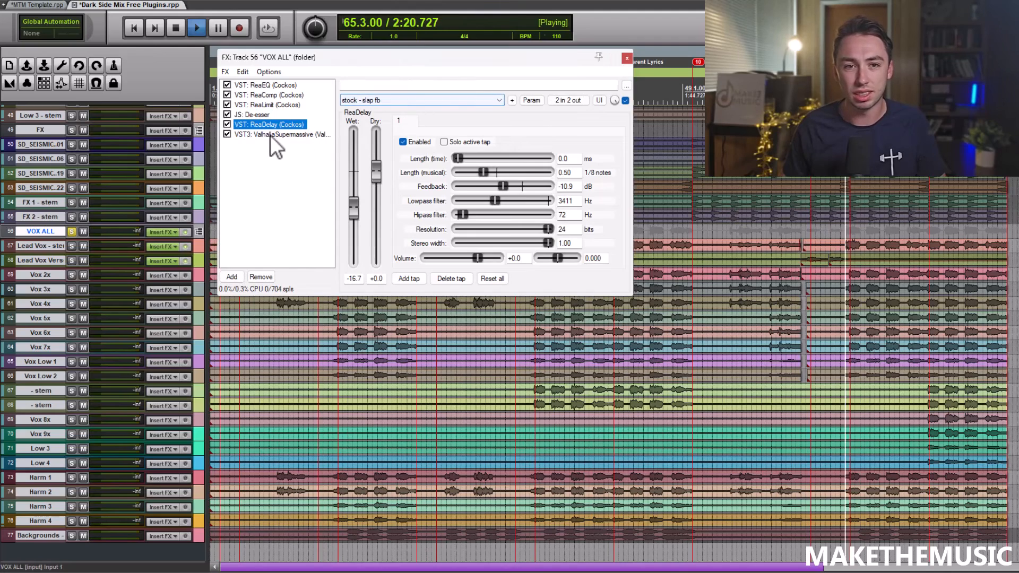
{"action": "left_click", "coordinate": [232, 127]}
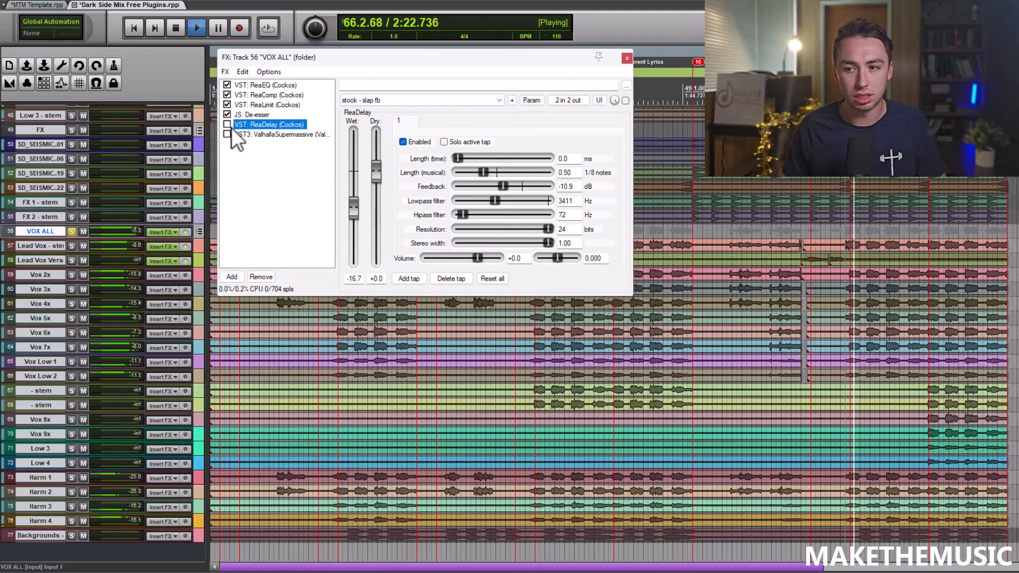
{"action": "key", "text": "space"}
{"action": "left_click", "coordinate": [228, 126]}
{"action": "left_click", "coordinate": [228, 135]}
Check VOX ALL's ValhallaSupermassive reverb during a short playback, then stop and close the effects window
{"action": "left_click", "coordinate": [255, 135]}
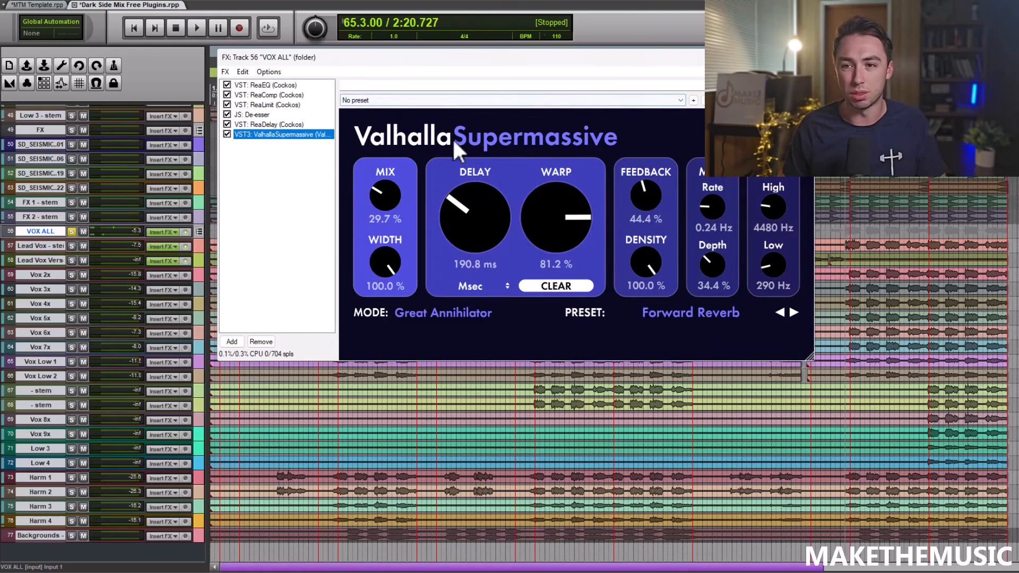
{"action": "key", "text": "space"}
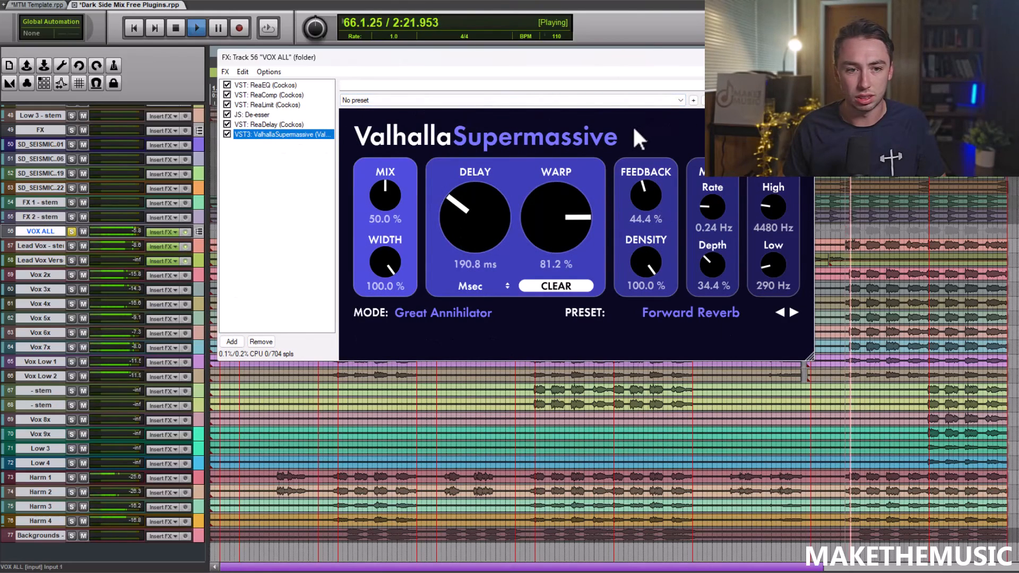
{"action": "key", "text": "space"}
{"action": "left_click", "coordinate": [808, 57]}
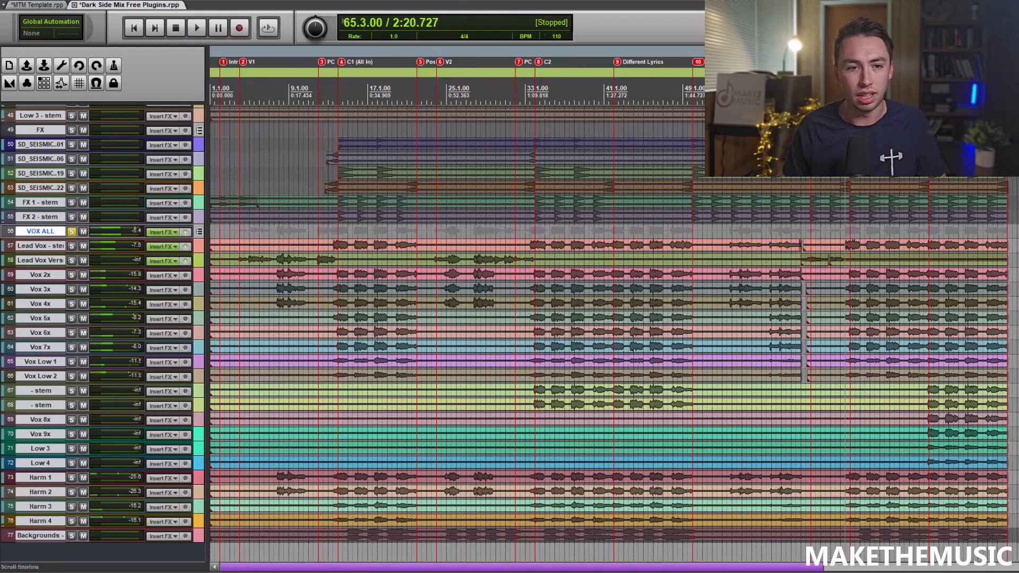
Open the Lead Vox stem's effects, watch its ReaComp gain reduction during playback, then stop and close the window
{"action": "left_click", "coordinate": [167, 249]}
{"action": "left_click_drag", "start_coordinate": [204, 16], "coordinate": [532, 46]}
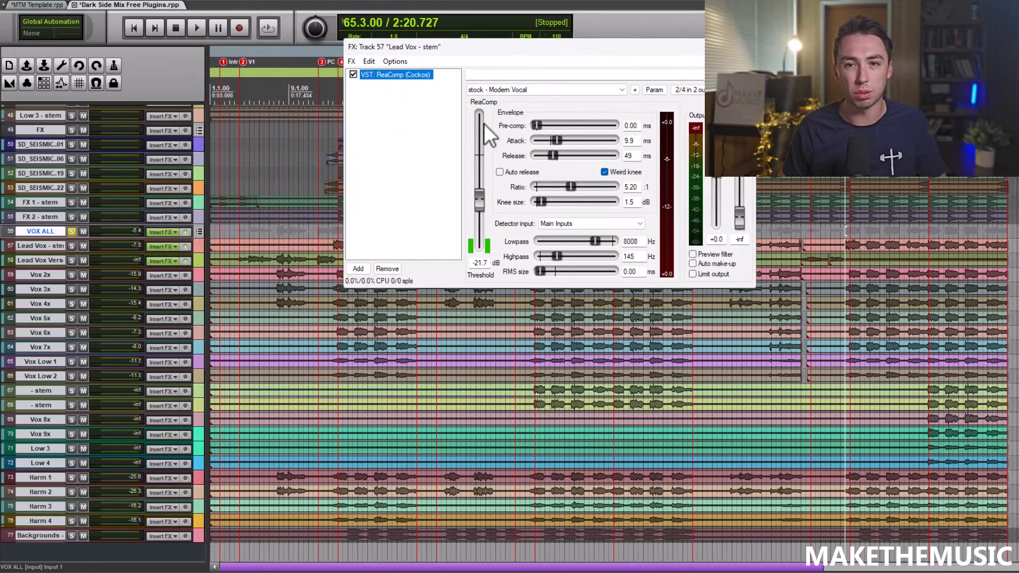
{"action": "key", "text": "space"}
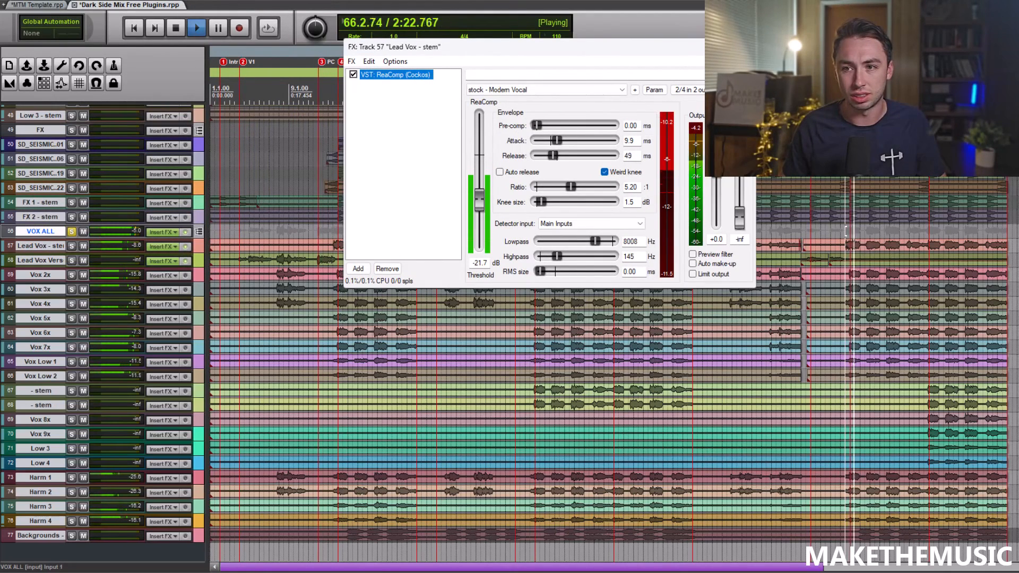
{"action": "key", "text": "space"}
{"action": "key", "text": "Escape"}
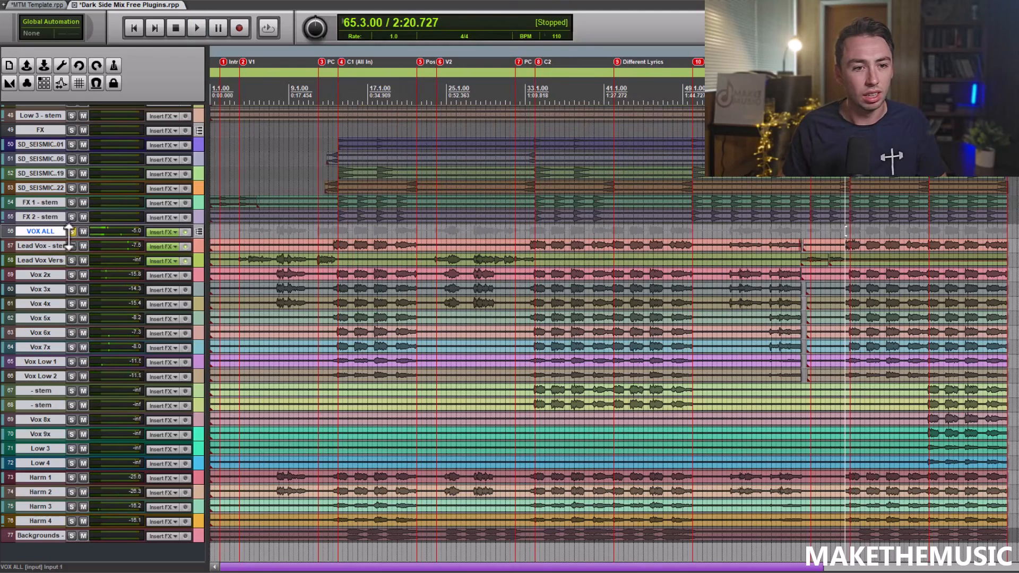
Unsolo the VOX ALL folder, make its track taller and show its Volume envelope
{"action": "left_click_drag", "start_coordinate": [84, 240], "coordinate": [96, 286]}
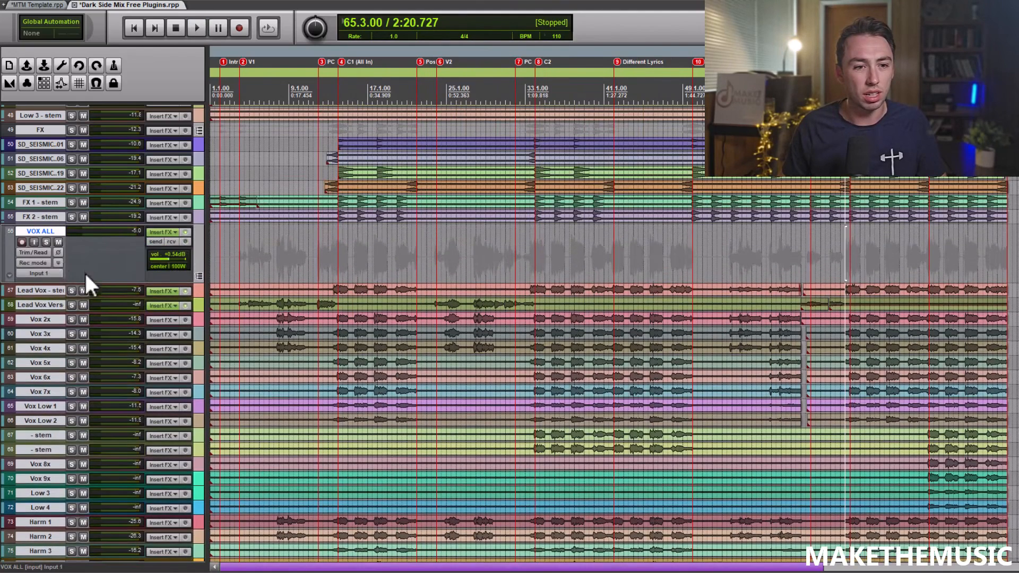
{"action": "left_click", "coordinate": [41, 254]}
{"action": "left_click", "coordinate": [234, 143]}
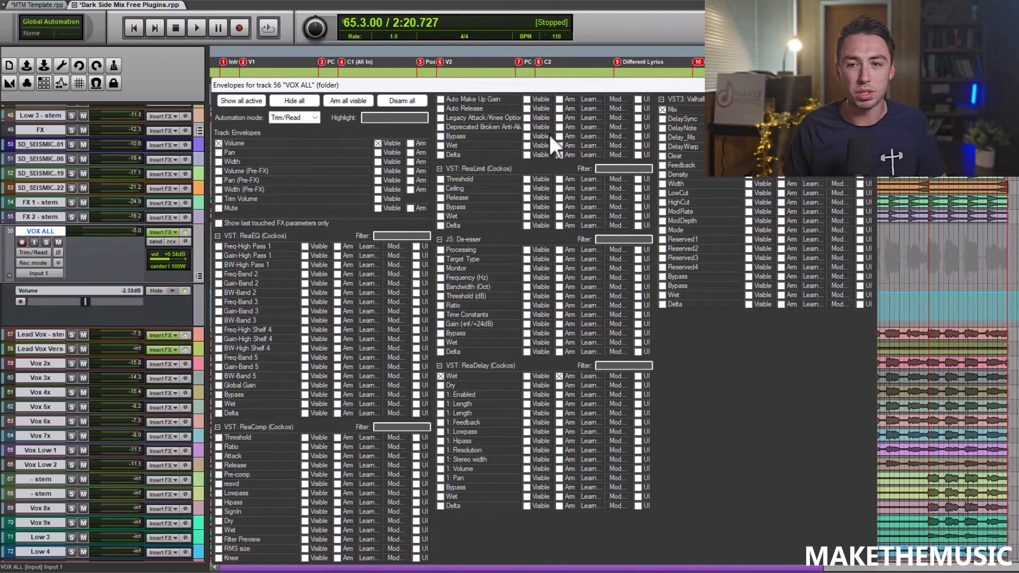
{"action": "left_click", "coordinate": [868, 85]}
{"action": "scroll", "coordinate": [697, 213], "scroll_direction": "up", "scroll_amount": 3}
{"action": "scroll", "coordinate": [494, 271], "scroll_direction": "down", "scroll_amount": 3}
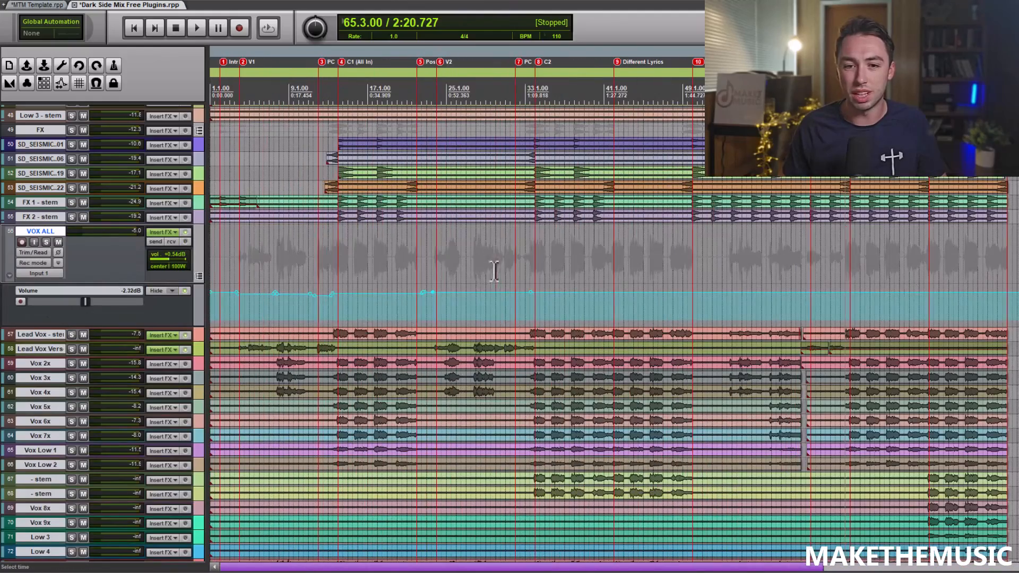
Examine the volume automation on VOX ALL from the verse and pre-chorus across the rest of the song
{"action": "left_click", "coordinate": [322, 249]}
{"action": "scroll", "coordinate": [323, 248], "scroll_direction": "up", "scroll_amount": 3}
{"action": "scroll", "coordinate": [449, 281], "scroll_direction": "down", "scroll_amount": 4}
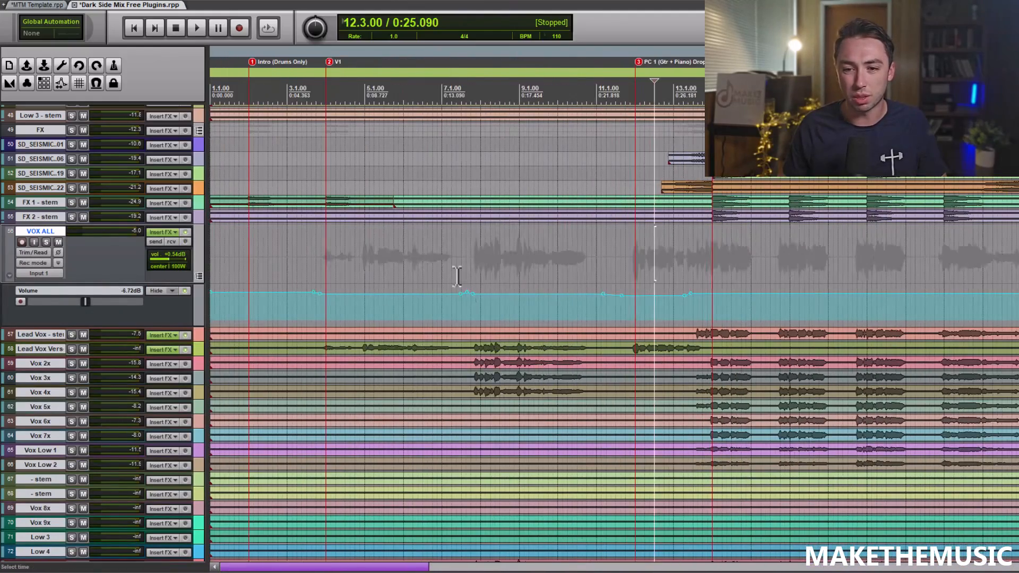
{"action": "left_click", "coordinate": [728, 260]}
{"action": "scroll", "coordinate": [727, 260], "scroll_direction": "down", "scroll_amount": 5}
Hide VOX ALL's Volume envelope and play the full mix from just before C3 (Full)
{"action": "left_click", "coordinate": [539, 260]}
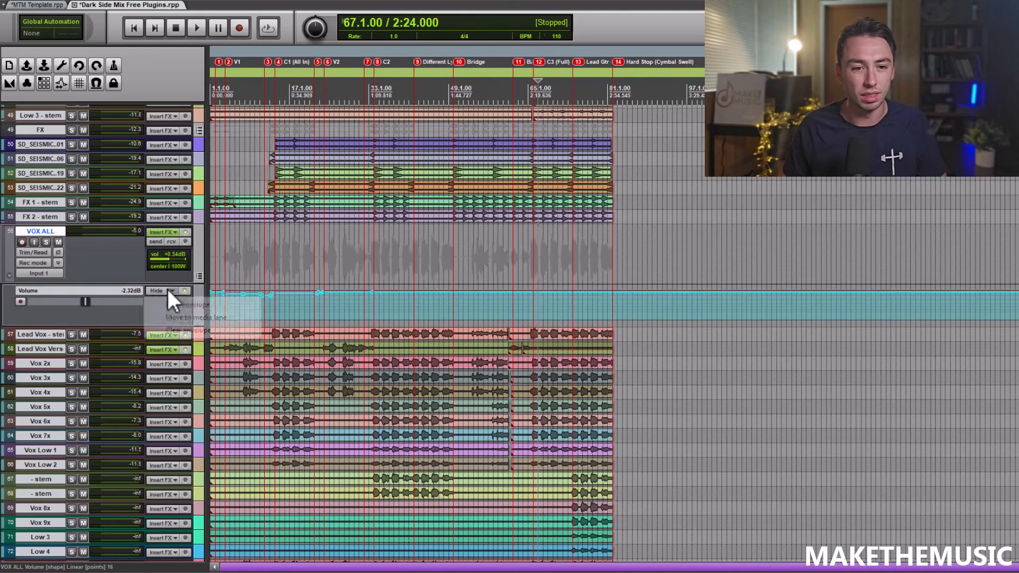
{"action": "left_click", "coordinate": [165, 289]}
{"action": "left_click", "coordinate": [529, 249]}
{"action": "key", "text": "space"}
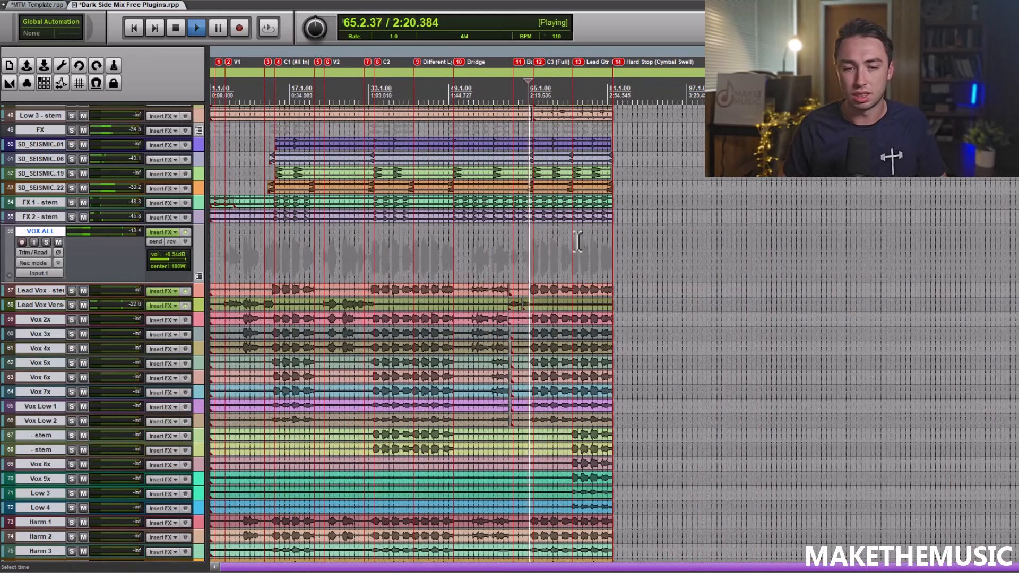